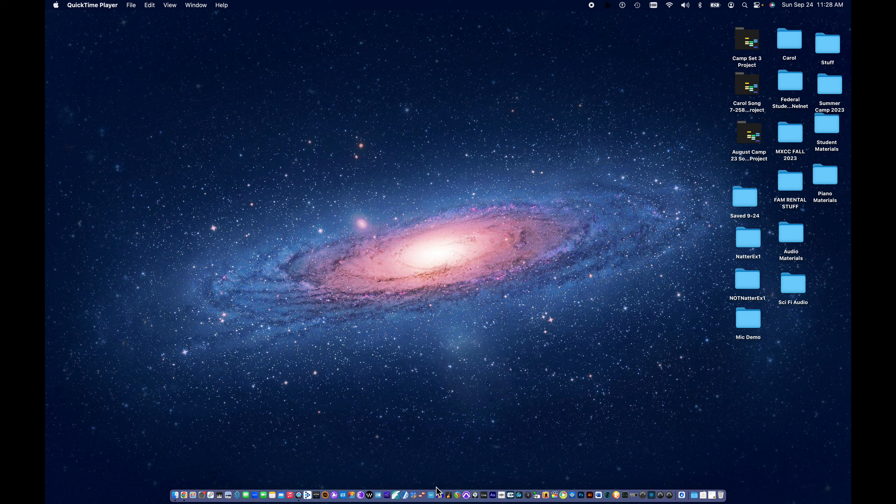
Launch Audacity and dismiss its welcome window.
{"action": "left_click", "coordinate": [440, 495]}
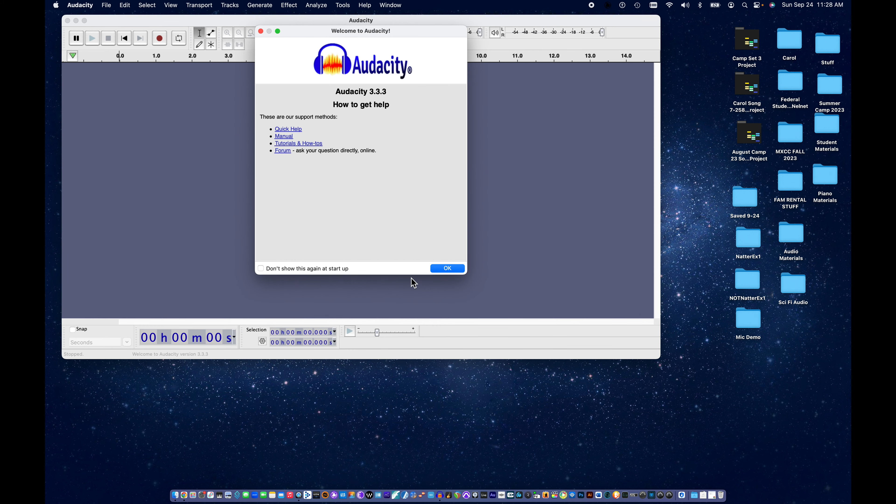
{"action": "left_click", "coordinate": [447, 269]}
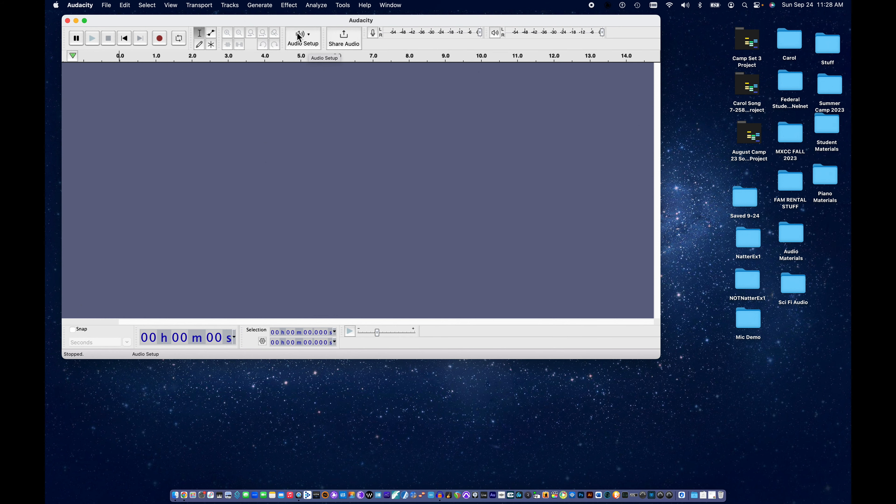
Set the recording device to StudioLive 24R and the playback device to USB PnP Audio Device.
{"action": "left_click", "coordinate": [309, 50]}
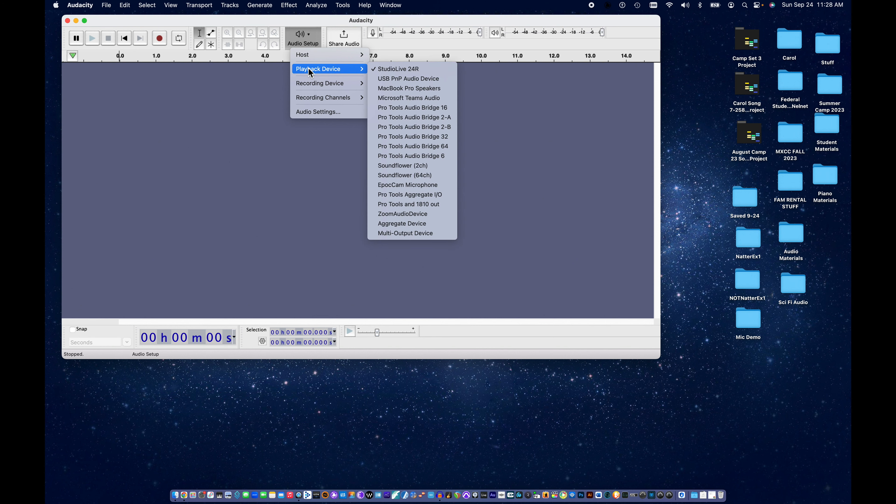
{"action": "mouse_move", "coordinate": [339, 88]}
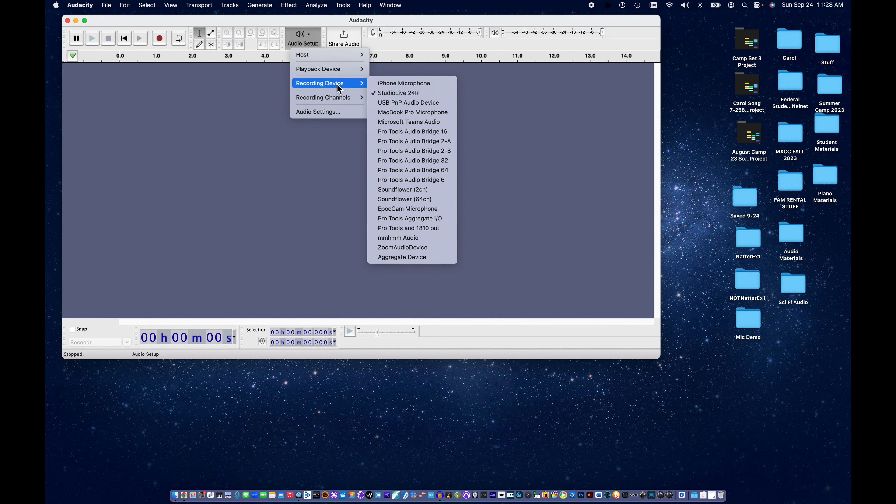
{"action": "left_click", "coordinate": [385, 94]}
{"action": "left_click", "coordinate": [302, 35]}
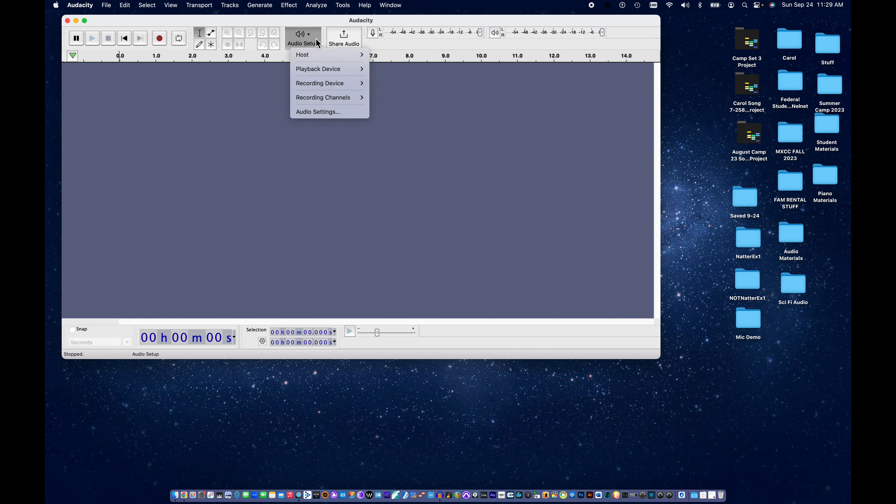
{"action": "mouse_move", "coordinate": [321, 71]}
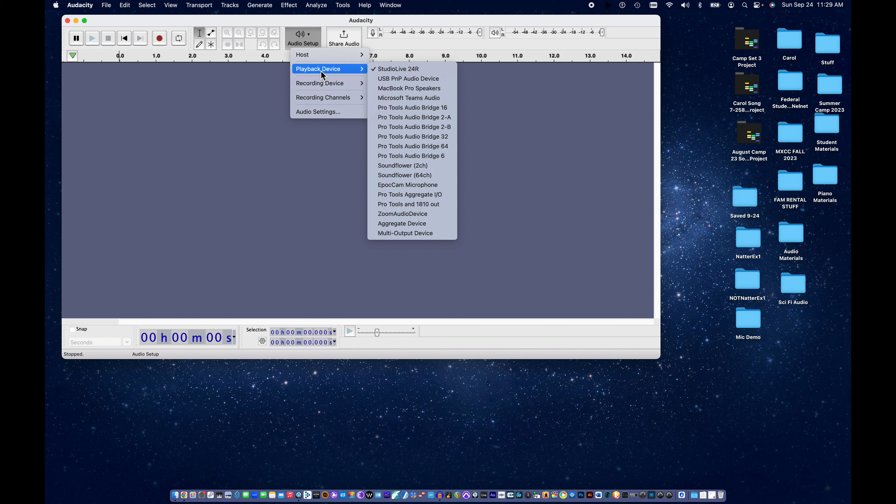
{"action": "left_click", "coordinate": [400, 80]}
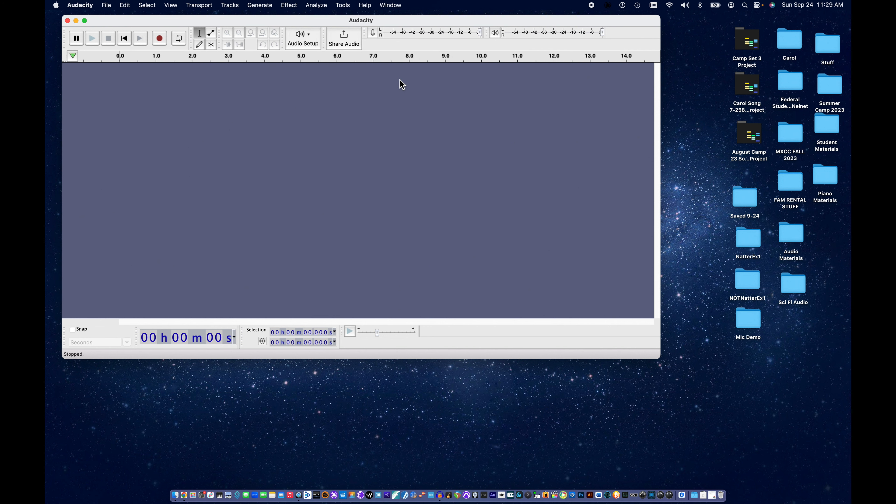
Shift the Audacity window slightly and start monitoring the recording input level.
{"action": "left_click_drag", "start_coordinate": [330, 22], "coordinate": [321, 22]}
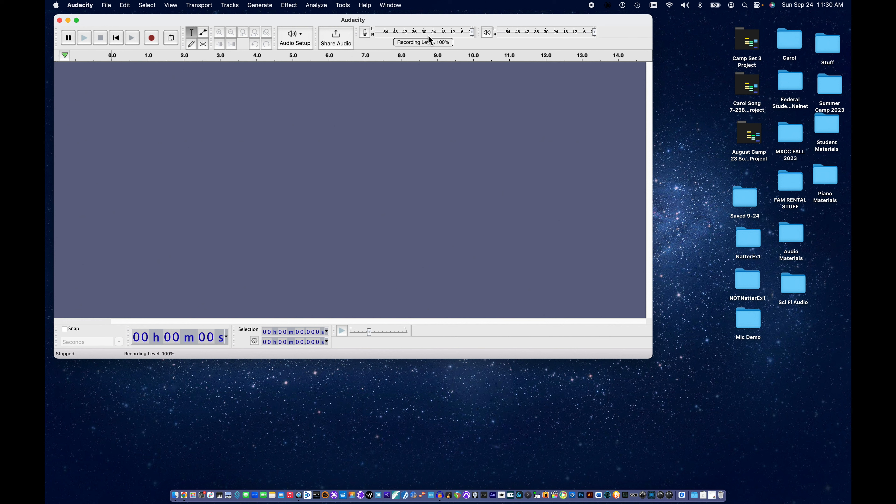
{"action": "left_click", "coordinate": [367, 35]}
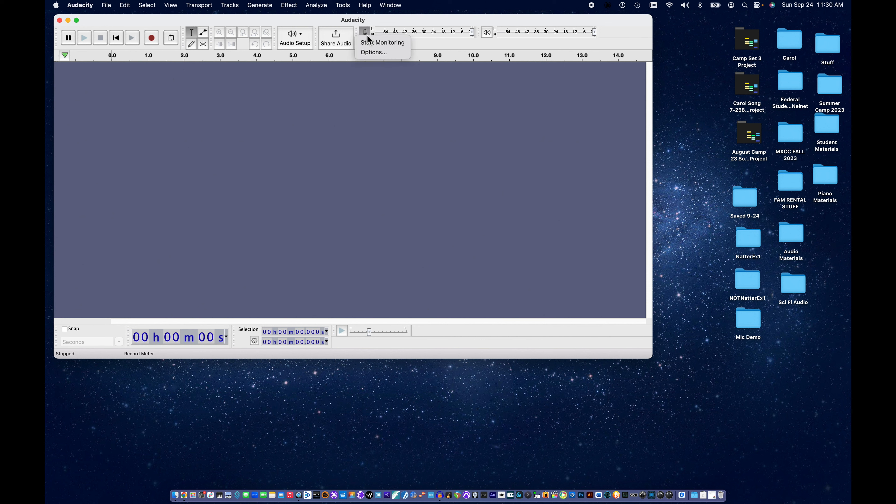
{"action": "left_click", "coordinate": [370, 43]}
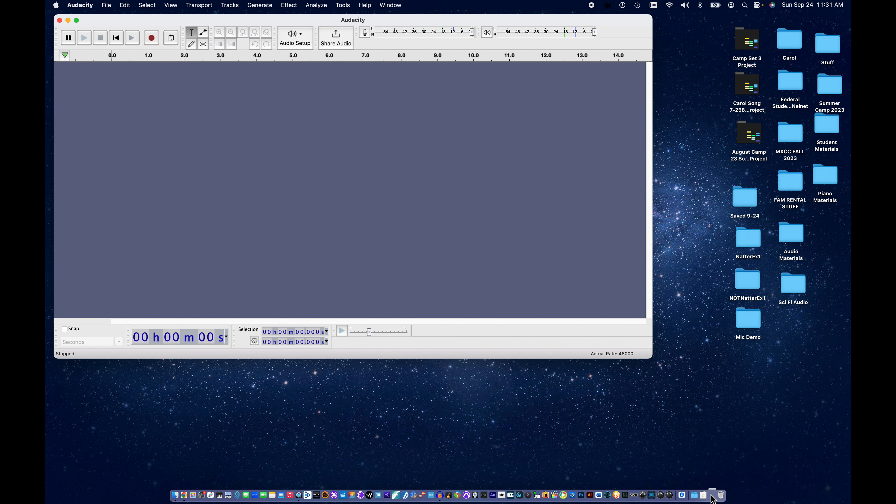
Restore the Chrome window with the Sci Fi Trailer script beside Audacity and record about 25 seconds of narration on a new track.
{"action": "left_click", "coordinate": [712, 495]}
{"action": "mouse_move", "coordinate": [713, 287]}
{"action": "left_mouse_down"}
{"action": "mouse_move", "coordinate": [714, 335]}
{"action": "mouse_move", "coordinate": [708, 299]}
{"action": "left_mouse_up"}
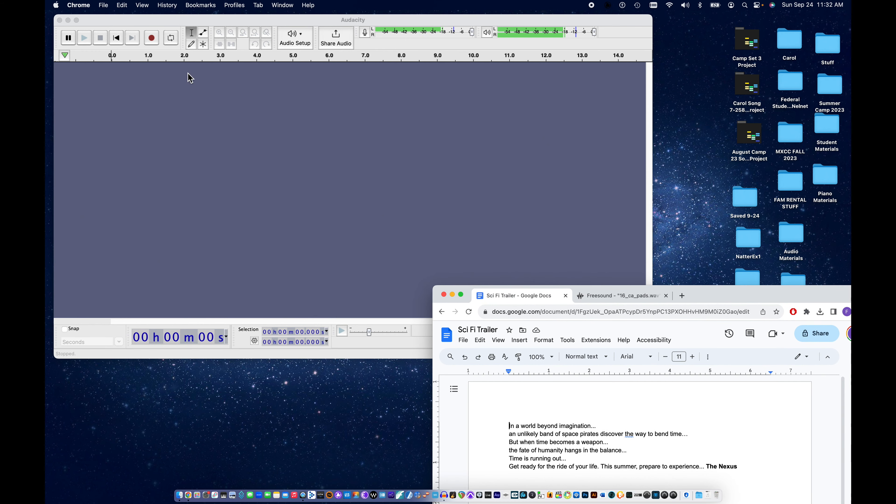
{"action": "left_click", "coordinate": [151, 38]}
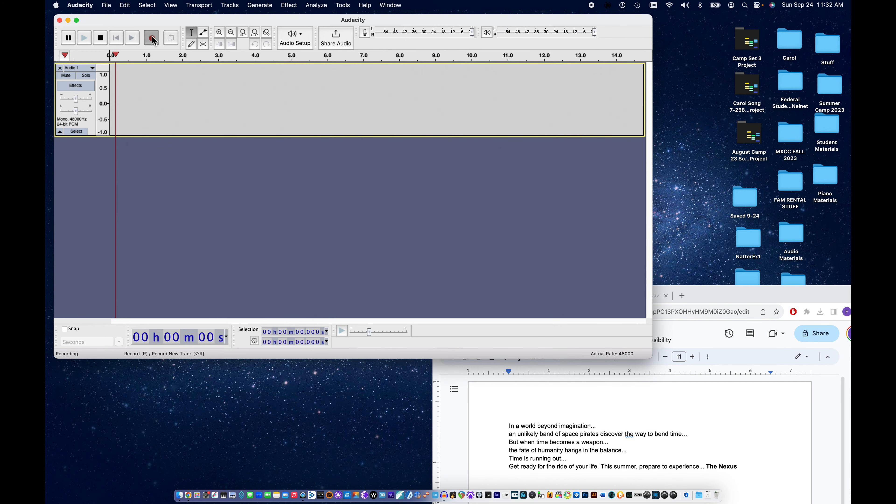
{"action": "left_click", "coordinate": [718, 297]}
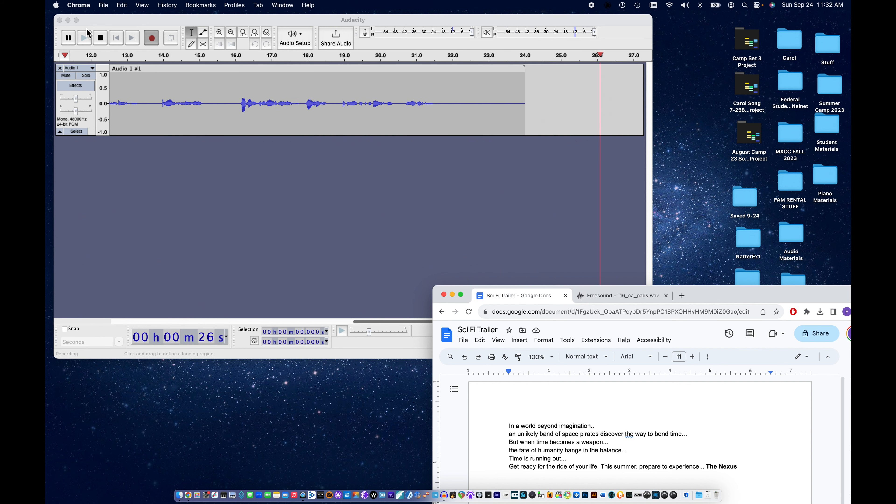
{"action": "left_click", "coordinate": [100, 38]}
{"action": "left_click", "coordinate": [101, 38]}
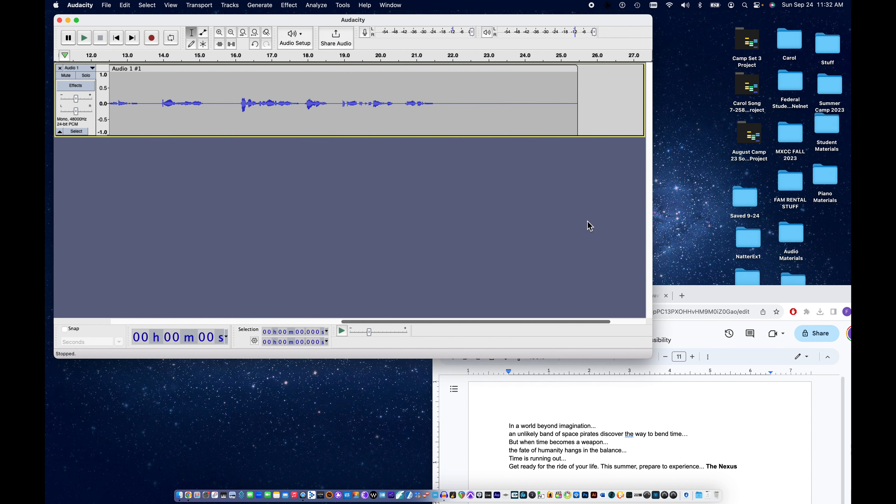
Minimize the script's browser window and look over the recorded narration waveform from its beginning.
{"action": "left_click", "coordinate": [710, 296]}
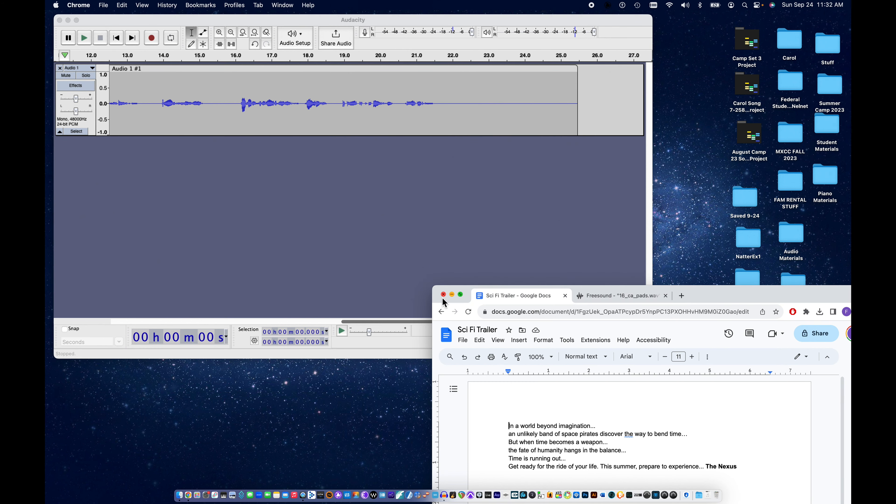
{"action": "left_click", "coordinate": [452, 295]}
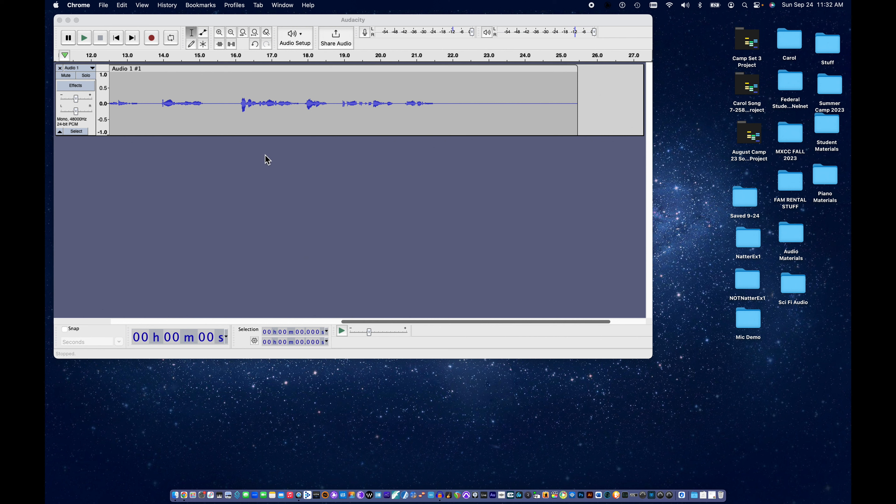
{"action": "scroll", "coordinate": [248, 128], "scroll_direction": "left", "scroll_amount": 10}
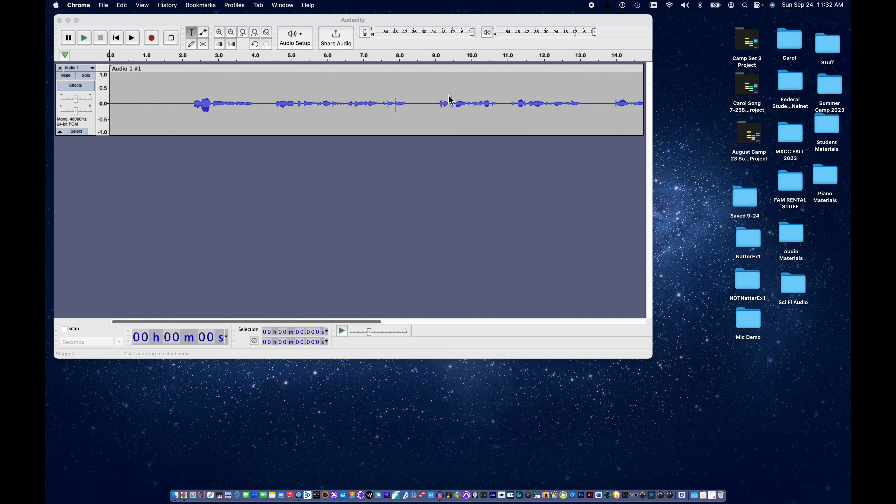
{"action": "scroll", "coordinate": [449, 100], "scroll_direction": "right", "scroll_amount": 5}
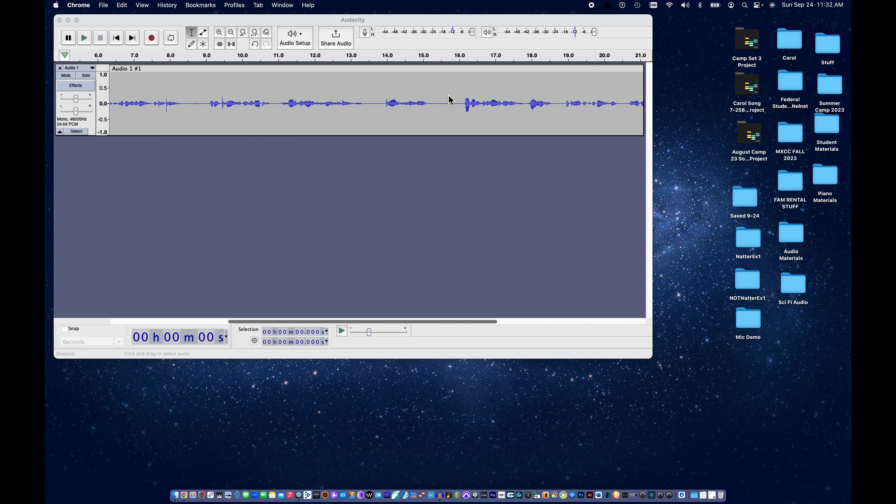
{"action": "scroll", "coordinate": [450, 100], "scroll_direction": "left", "scroll_amount": 4}
{"action": "left_click", "coordinate": [453, 99]}
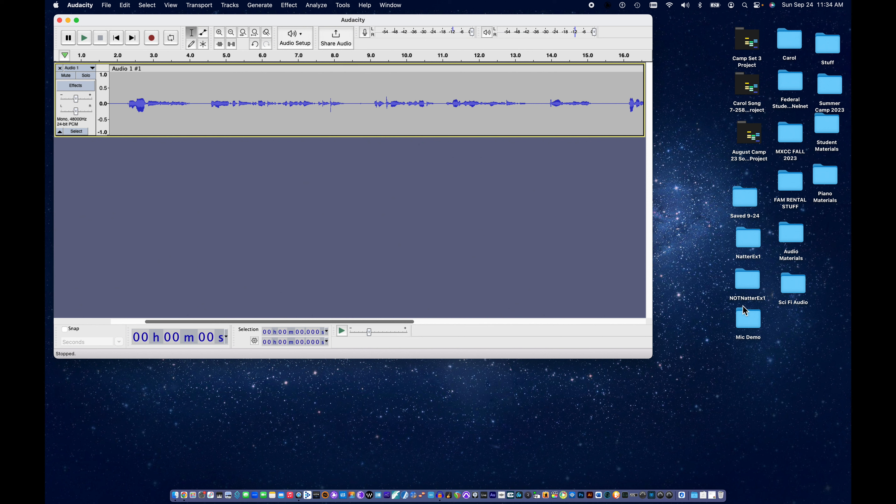
Create a new folder on the desktop and name it Sci Fi Demo.
{"action": "right_click", "coordinate": [796, 333]}
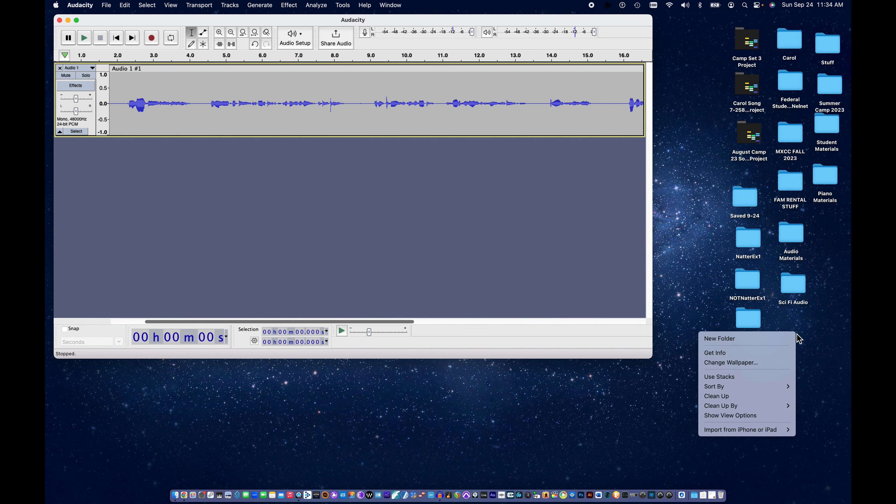
{"action": "left_click", "coordinate": [784, 338]}
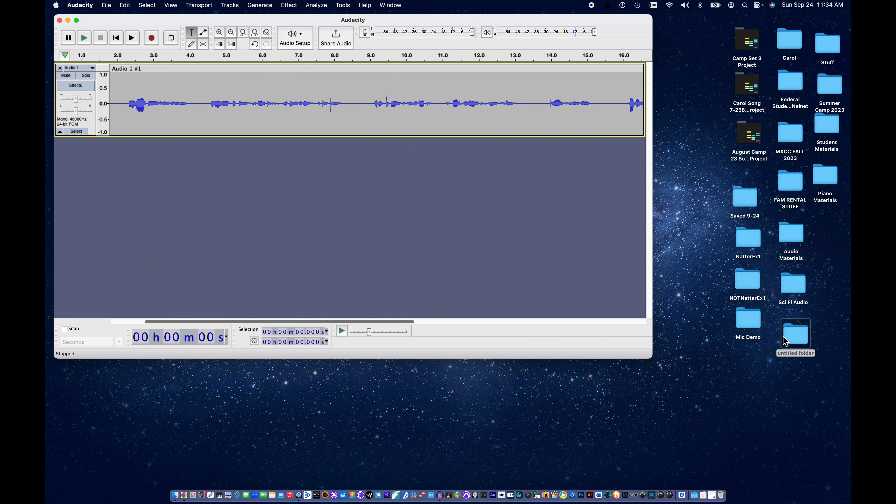
{"action": "left_click", "coordinate": [788, 354]}
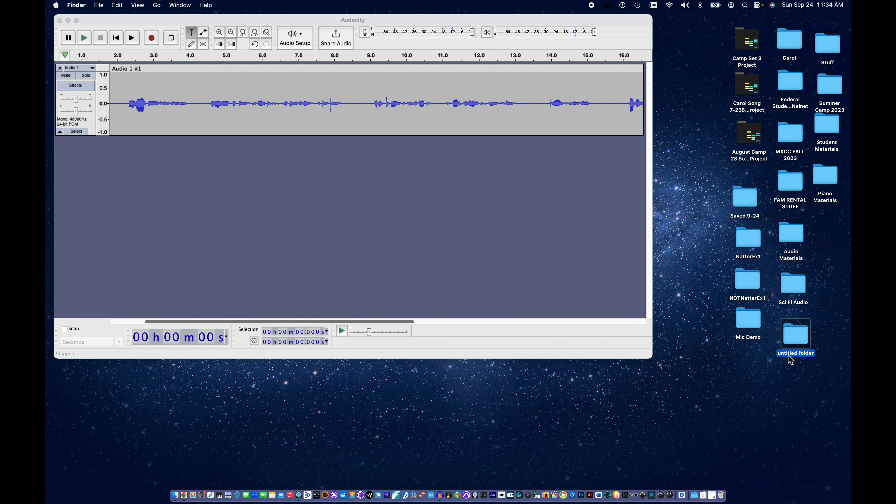
{"action": "type", "text": "Sci Fi Demo"}
{"action": "left_click", "coordinate": [799, 379]}
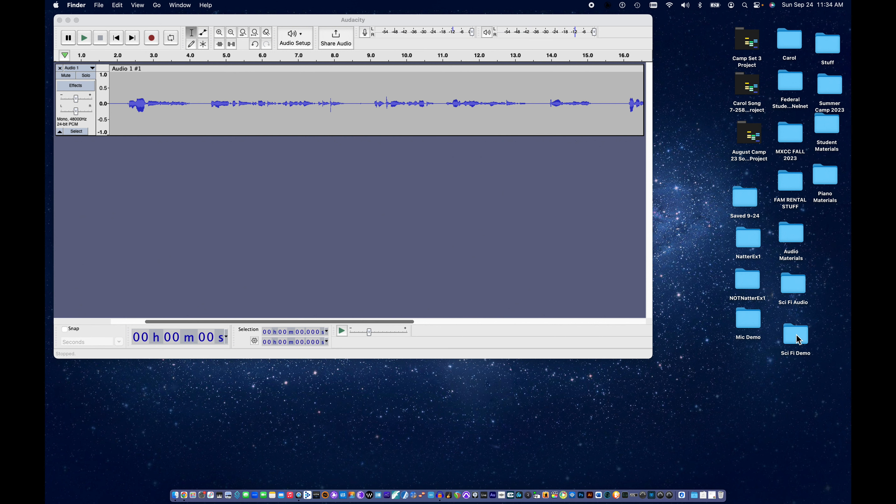
Save the Audacity project as Scfi Demo Audacity in the Sci Fi Demo folder on the desktop.
{"action": "left_click", "coordinate": [309, 20]}
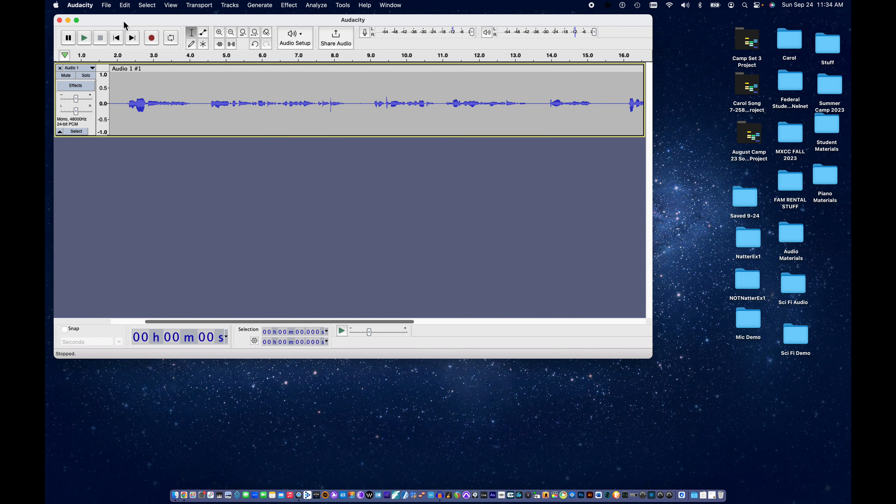
{"action": "left_click", "coordinate": [106, 5]}
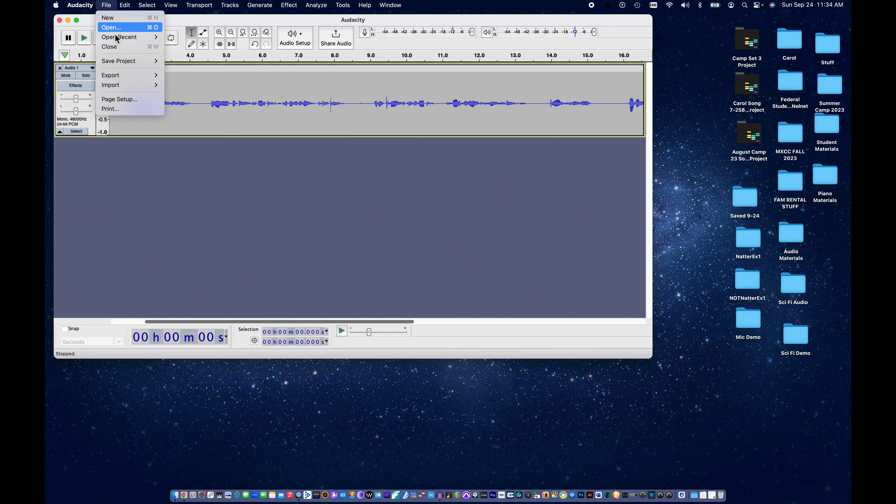
{"action": "mouse_move", "coordinate": [121, 64]}
{"action": "left_click", "coordinate": [180, 70]}
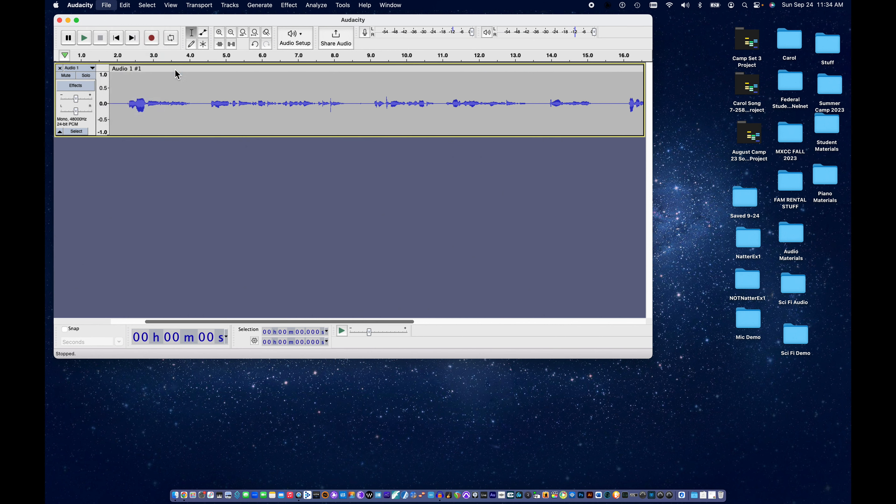
{"action": "left_click", "coordinate": [406, 215]}
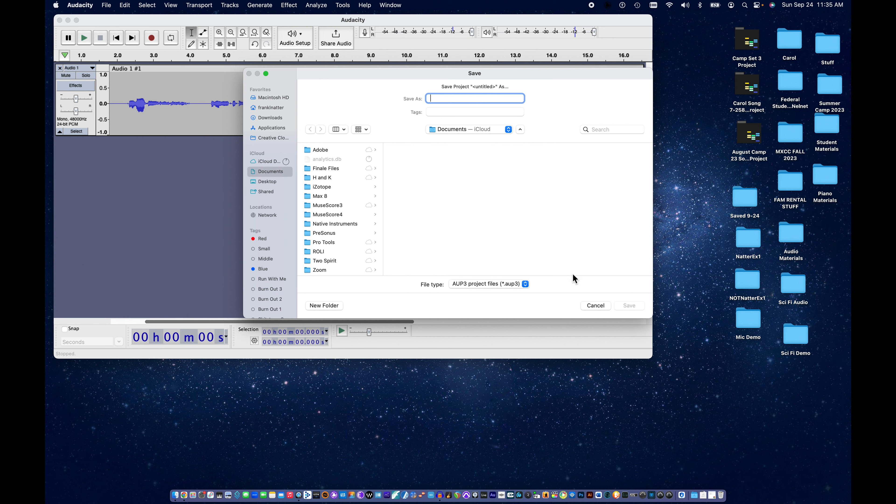
{"action": "left_click", "coordinate": [268, 182]}
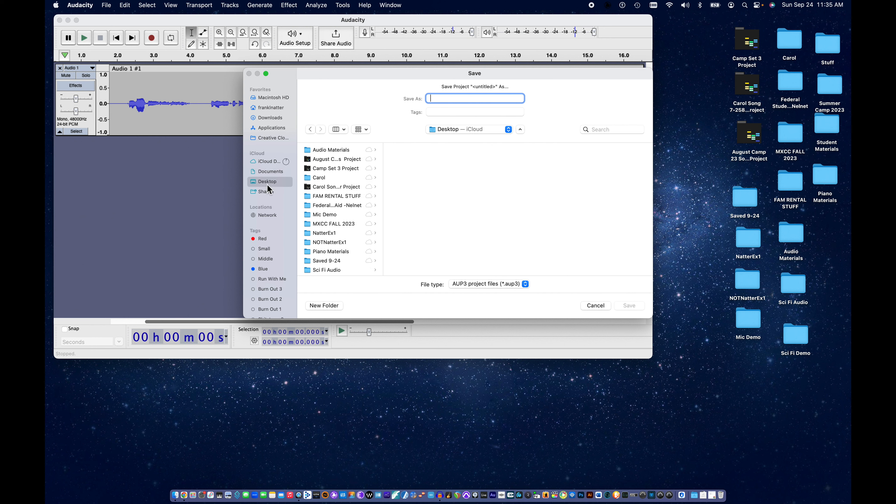
{"action": "scroll", "coordinate": [322, 244], "scroll_direction": "down", "scroll_amount": 3}
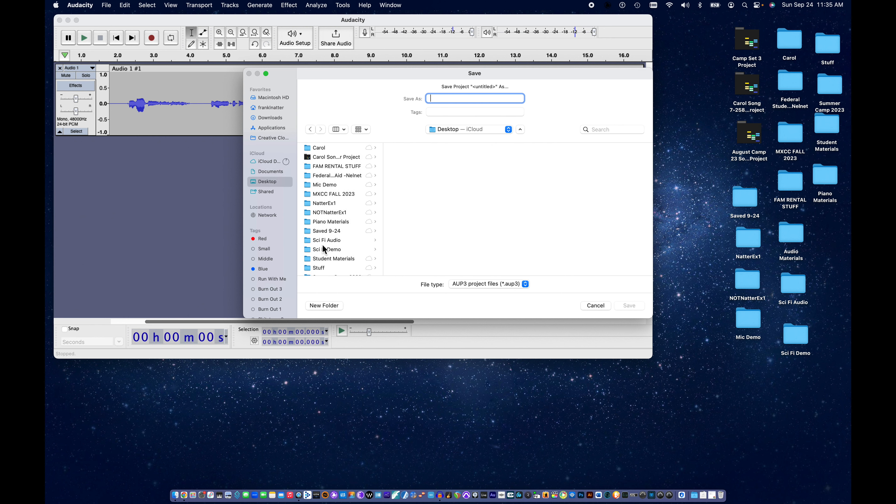
{"action": "left_click", "coordinate": [322, 249]}
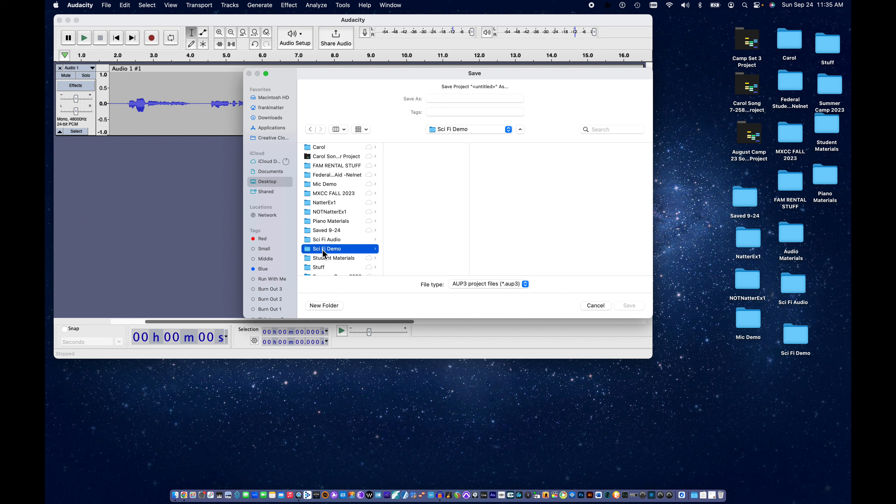
{"action": "left_click", "coordinate": [444, 98]}
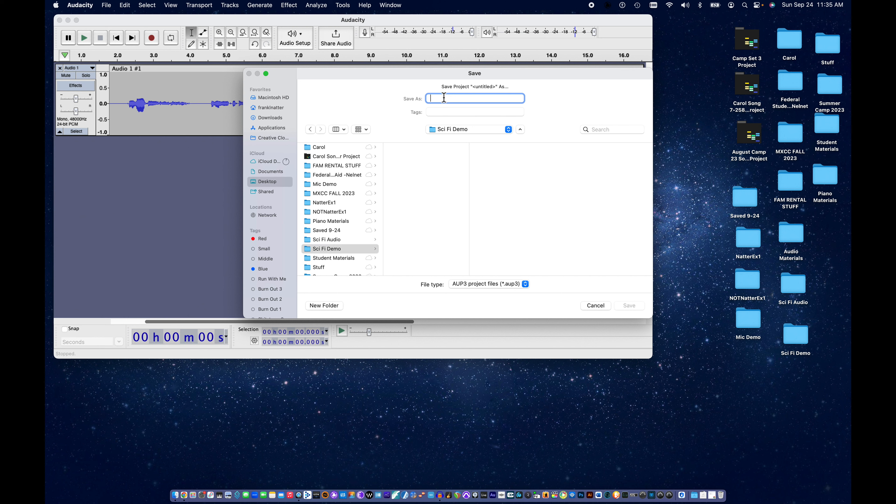
{"action": "type", "text": "Scfi Demo Audacity"}
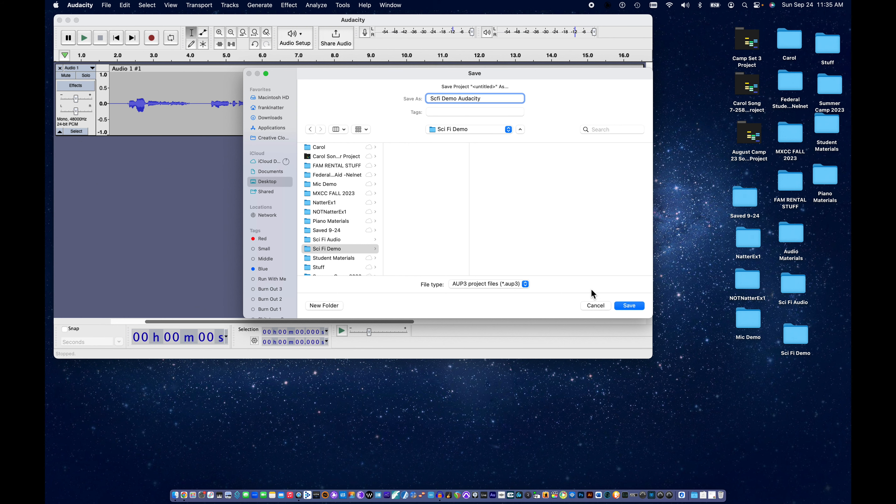
{"action": "left_click", "coordinate": [628, 306]}
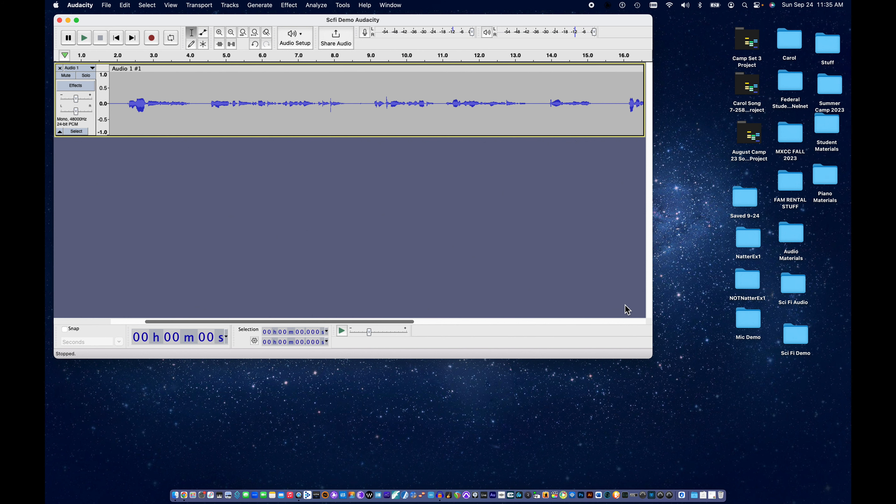
Open the Sci Fi Demo desktop folder to check the saved project files, and select the Sci Fi Audio folder.
{"action": "double_click", "coordinate": [793, 343]}
{"action": "left_click_drag", "start_coordinate": [453, 95], "coordinate": [490, 157]}
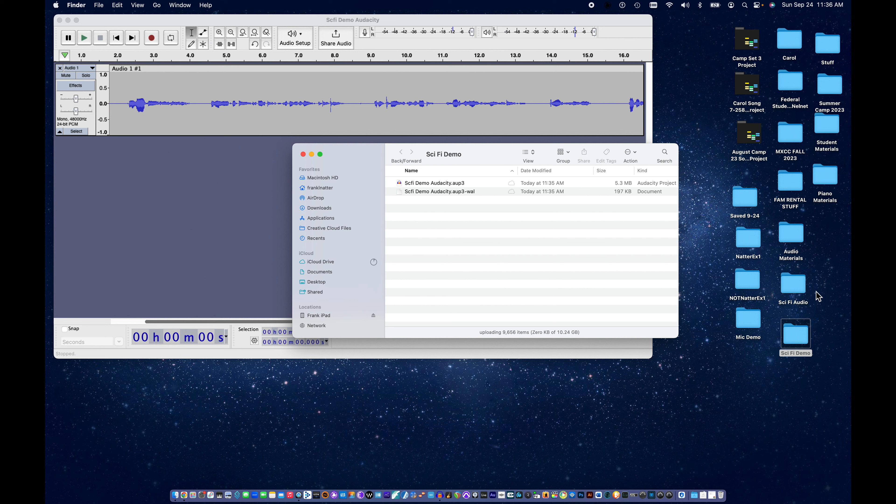
{"action": "left_click", "coordinate": [798, 292]}
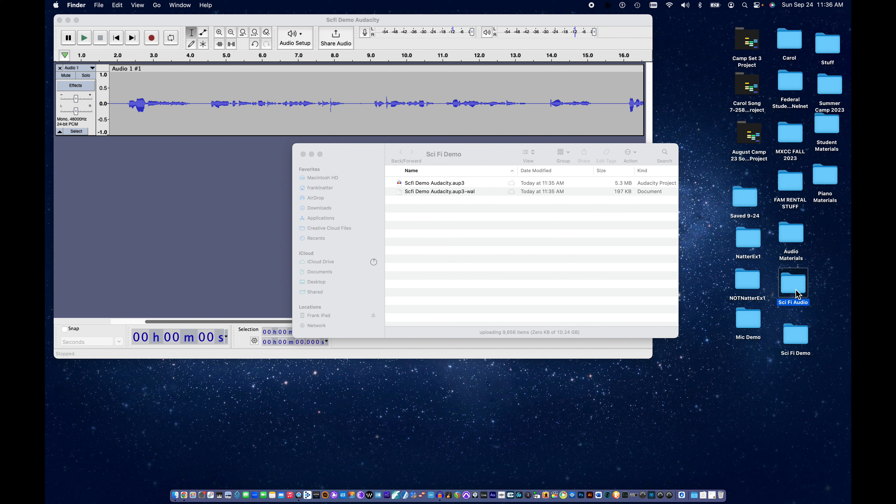
Move the Sci Fi Audio folder into the Sci Fi Demo folder and expand it to list its audio files.
{"action": "left_click_drag", "start_coordinate": [794, 282], "coordinate": [799, 325]}
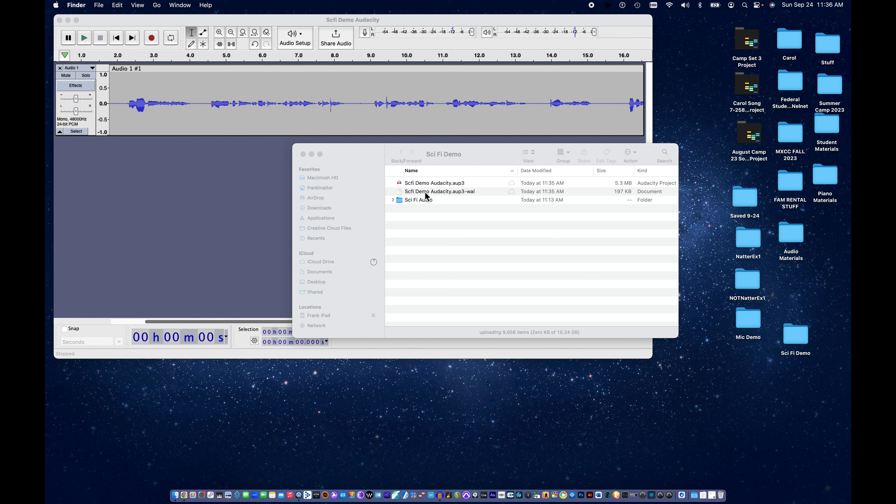
{"action": "left_click_drag", "start_coordinate": [486, 163], "coordinate": [618, 296]}
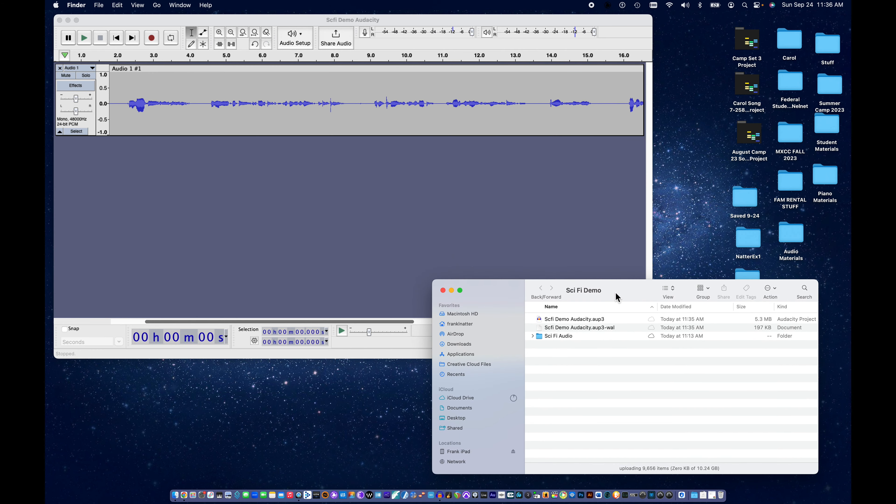
{"action": "left_click", "coordinate": [533, 337]}
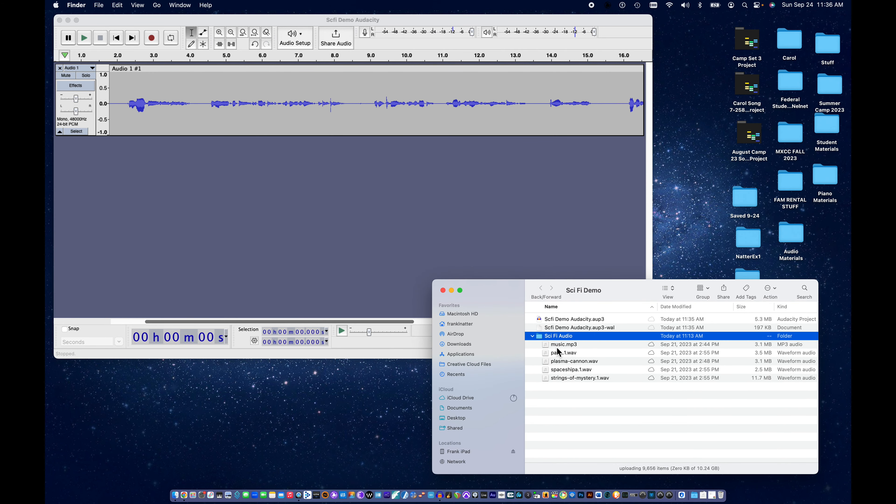
Import music.mp3 from the Sci Fi Audio folder into the Audacity project as a new track below the narration.
{"action": "left_click", "coordinate": [561, 345]}
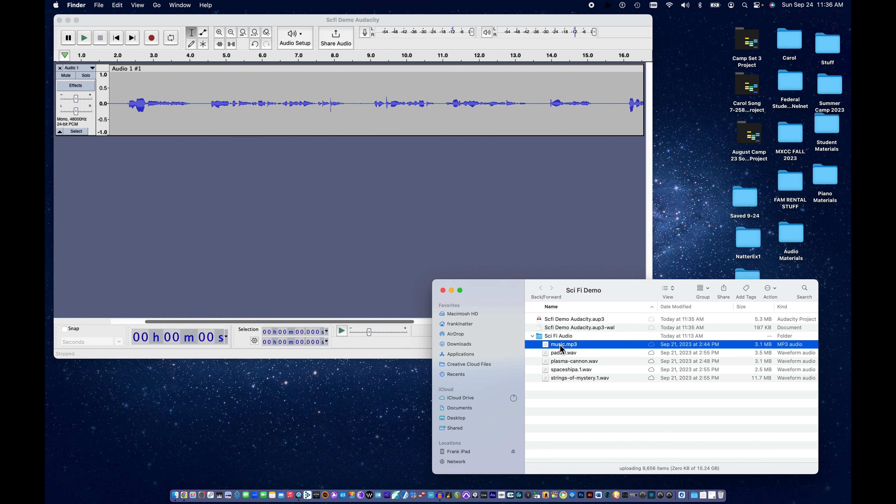
{"action": "left_click_drag", "start_coordinate": [560, 344], "coordinate": [280, 235]}
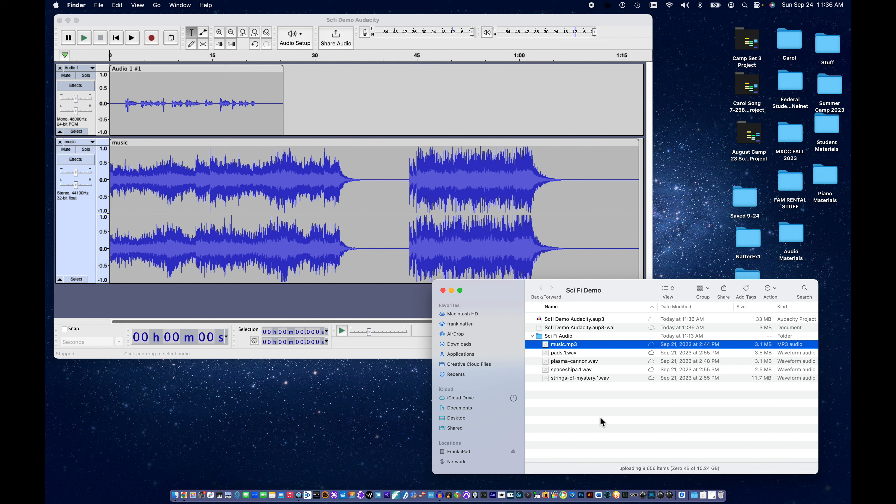
{"action": "left_click_drag", "start_coordinate": [502, 289], "coordinate": [504, 304]}
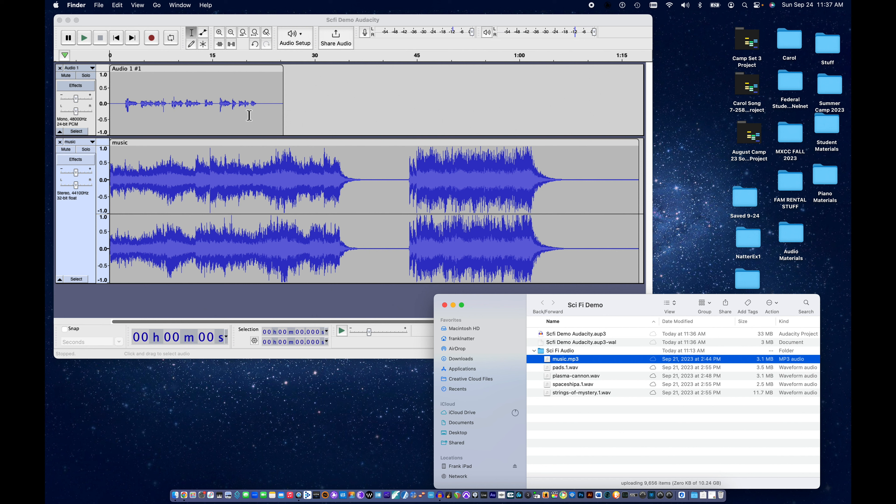
Play the narration and music together from the start for a few seconds to compare their levels.
{"action": "left_click", "coordinate": [85, 39]}
{"action": "left_click", "coordinate": [85, 39]}
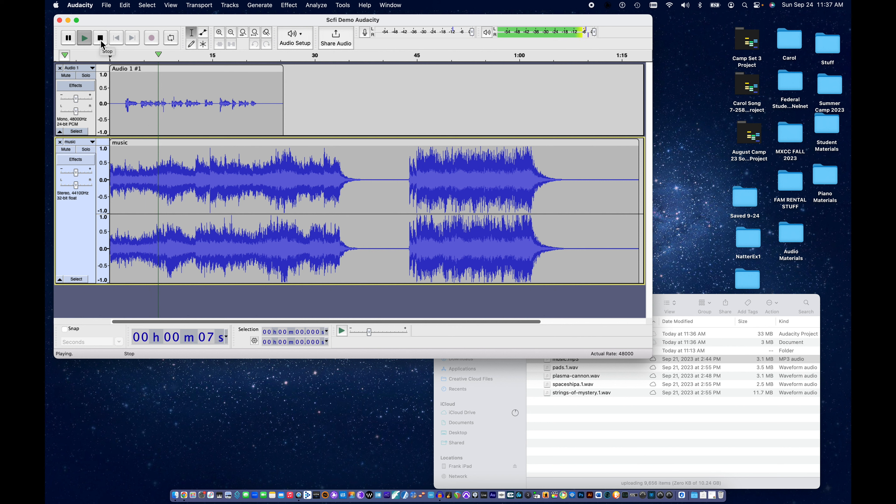
{"action": "left_click", "coordinate": [101, 38]}
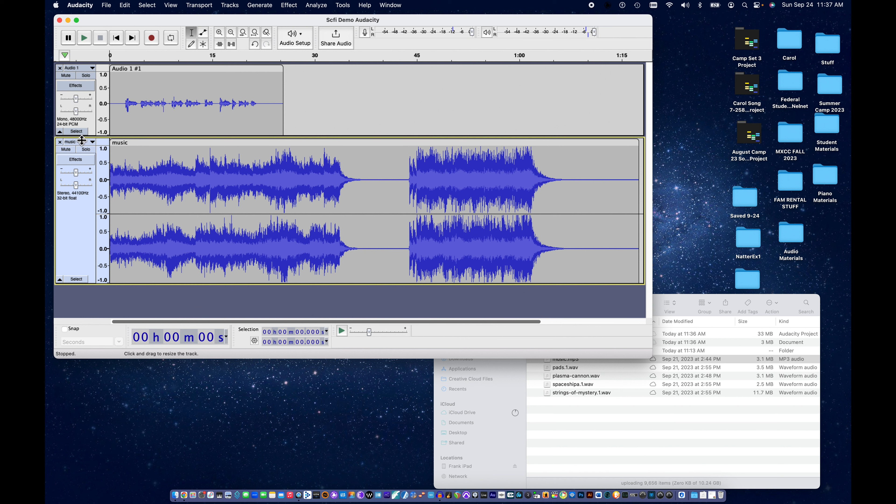
Lower the whole music track evenly to an amplitude of about 0.7 with the Envelope tool.
{"action": "left_click", "coordinate": [203, 32]}
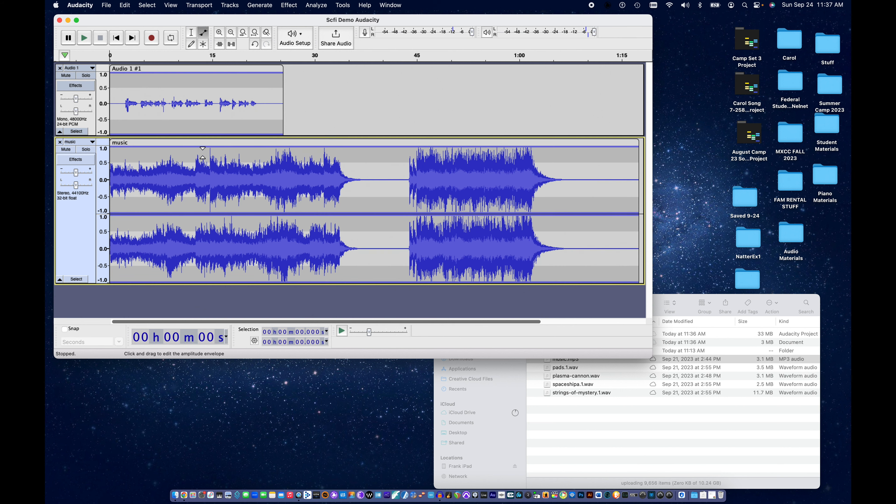
{"action": "mouse_move", "coordinate": [203, 152]}
{"action": "left_mouse_down"}
{"action": "mouse_move", "coordinate": [203, 167]}
{"action": "mouse_move", "coordinate": [202, 158]}
{"action": "left_mouse_up"}
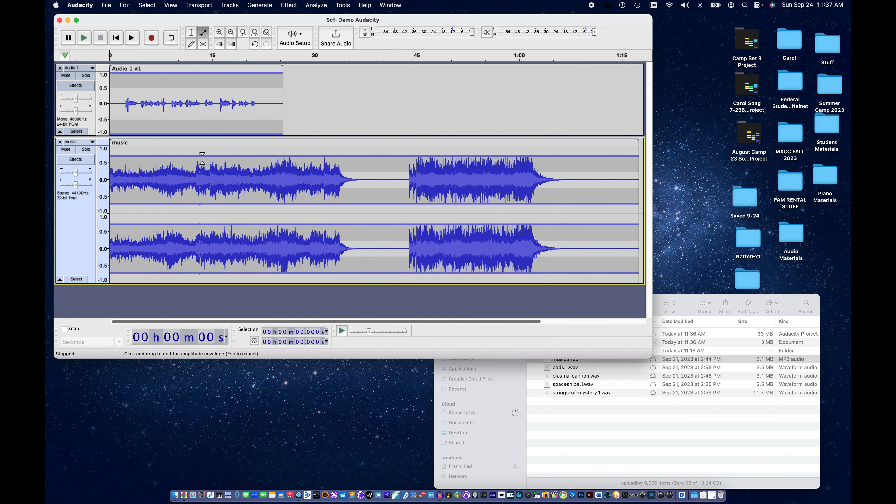
{"action": "left_click", "coordinate": [191, 72]}
{"action": "mouse_move", "coordinate": [198, 78]}
{"action": "left_mouse_down"}
{"action": "mouse_move", "coordinate": [195, 107]}
{"action": "mouse_move", "coordinate": [193, 71]}
{"action": "left_mouse_up"}
{"action": "key", "text": "Escape"}
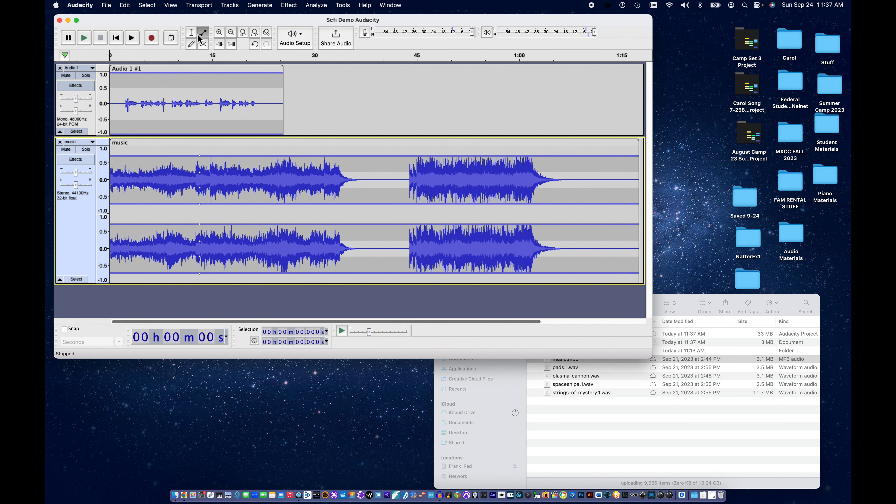
Normalize the whole narration clip to a peak amplitude of -1.0 dB with DC offset removal enabled.
{"action": "left_click", "coordinate": [192, 32]}
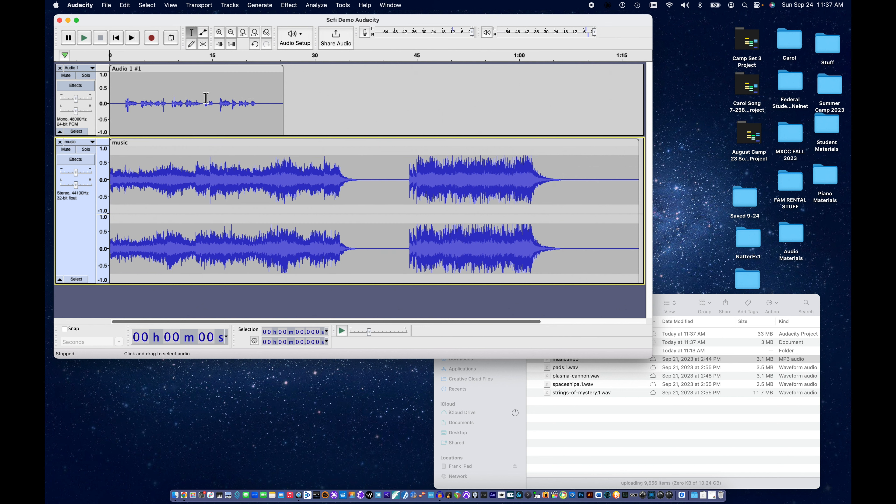
{"action": "left_click", "coordinate": [206, 71]}
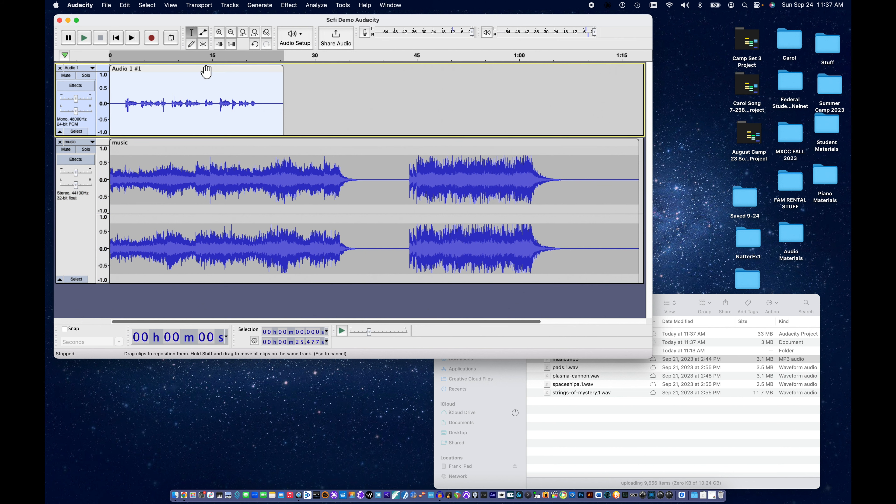
{"action": "left_click", "coordinate": [289, 4]}
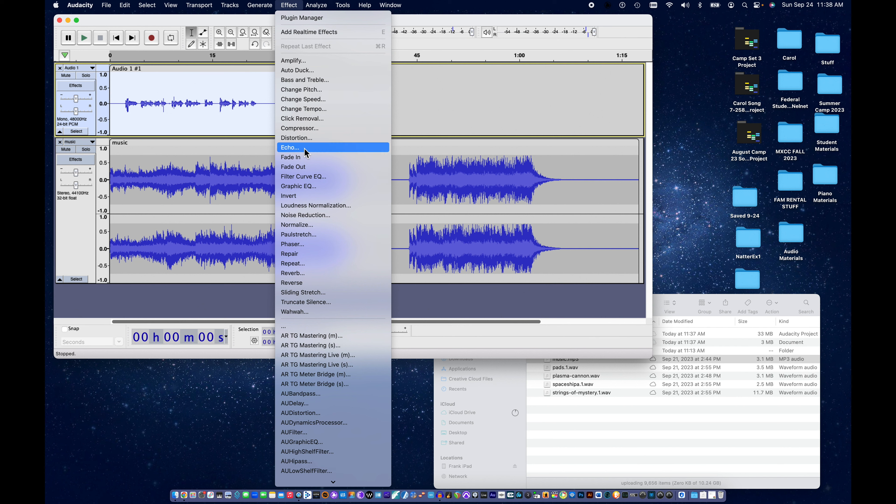
{"action": "left_click", "coordinate": [300, 228]}
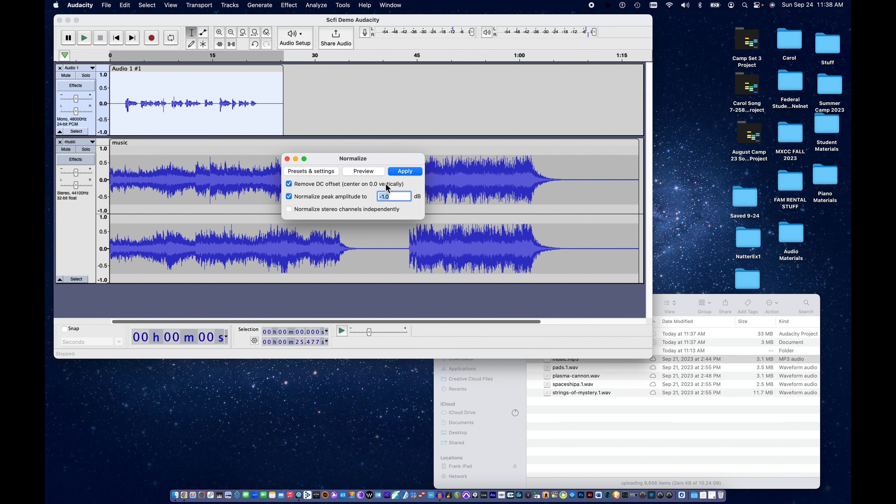
{"action": "left_click", "coordinate": [404, 173]}
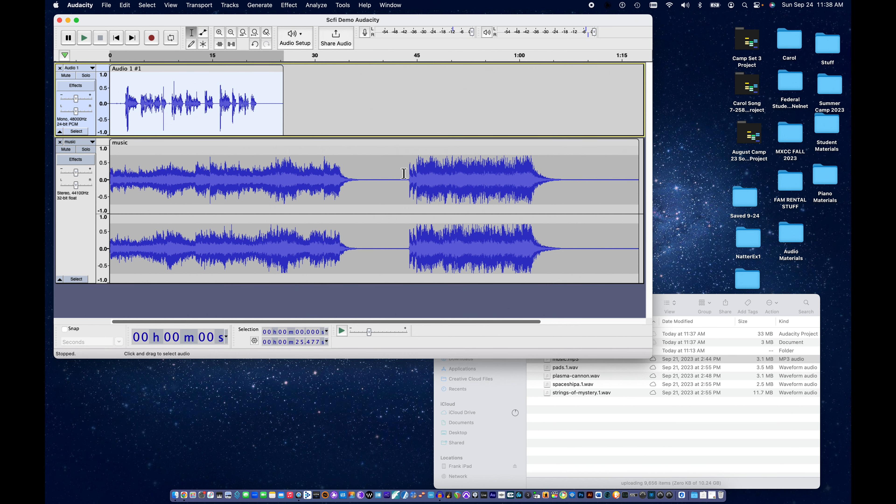
Play the mix from about 2 seconds, where the narration starts, and briefly again from the beginning.
{"action": "left_click", "coordinate": [124, 99]}
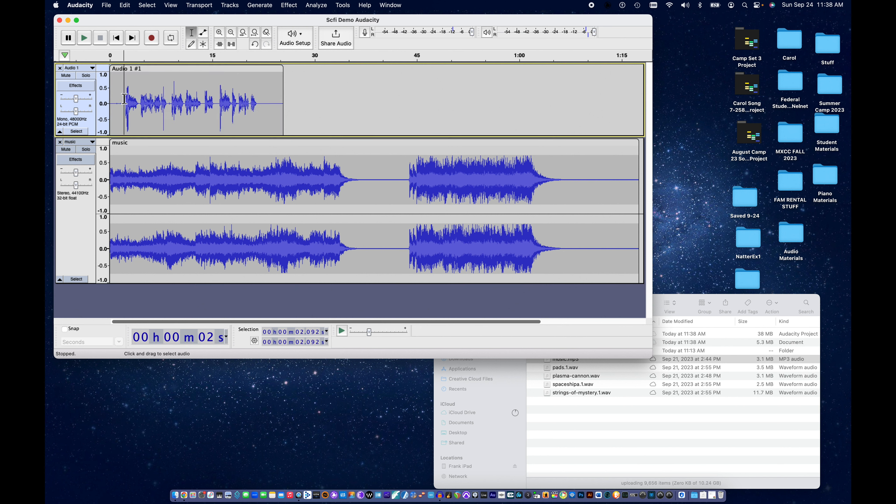
{"action": "key", "text": "space"}
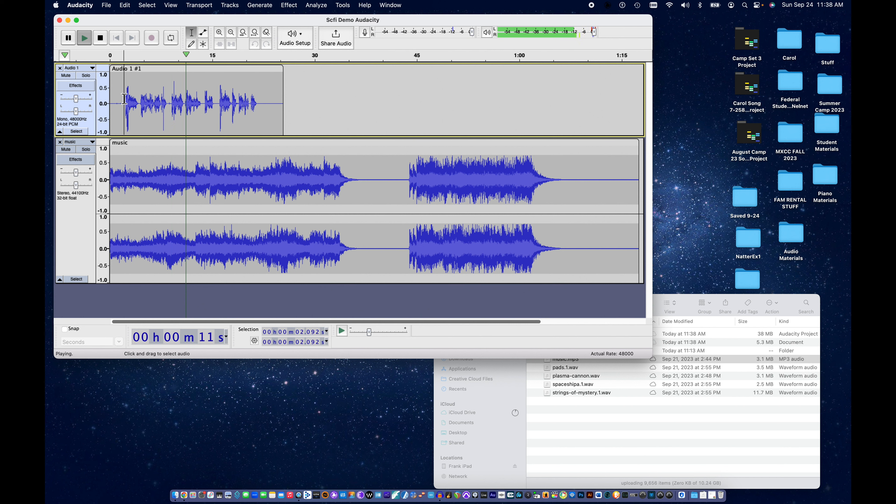
{"action": "key", "text": "space"}
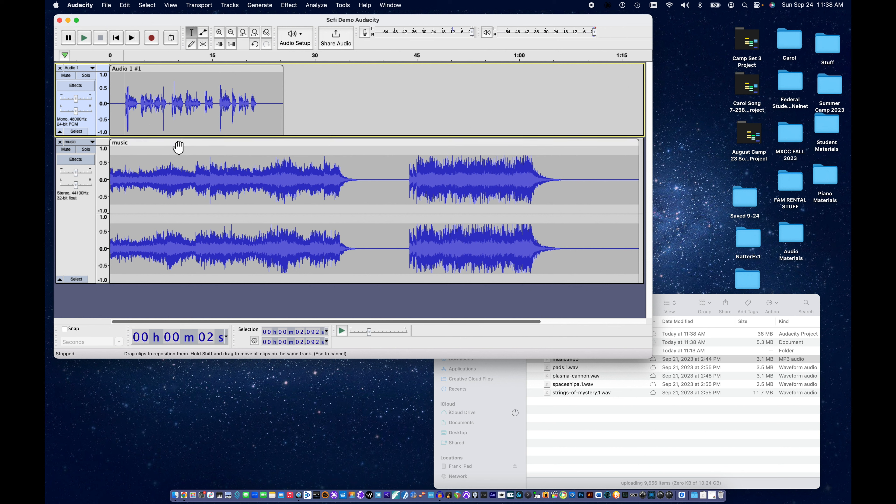
{"action": "left_click", "coordinate": [116, 38]}
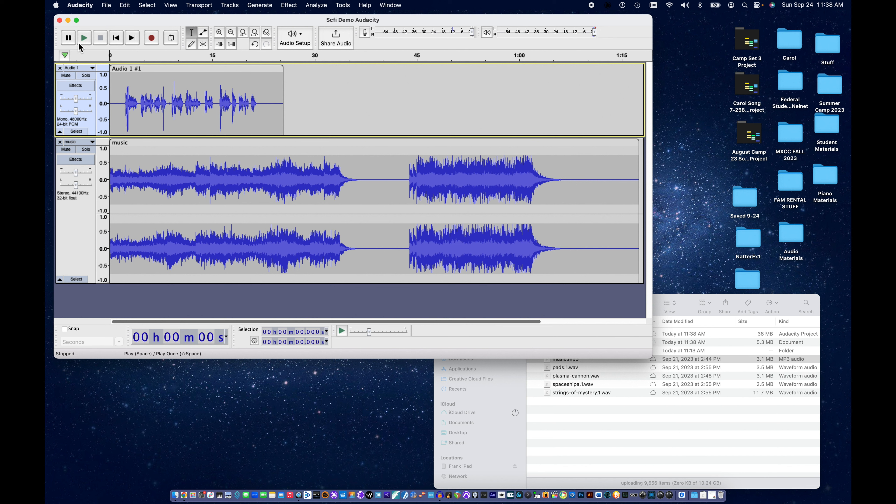
{"action": "left_click", "coordinate": [84, 40]}
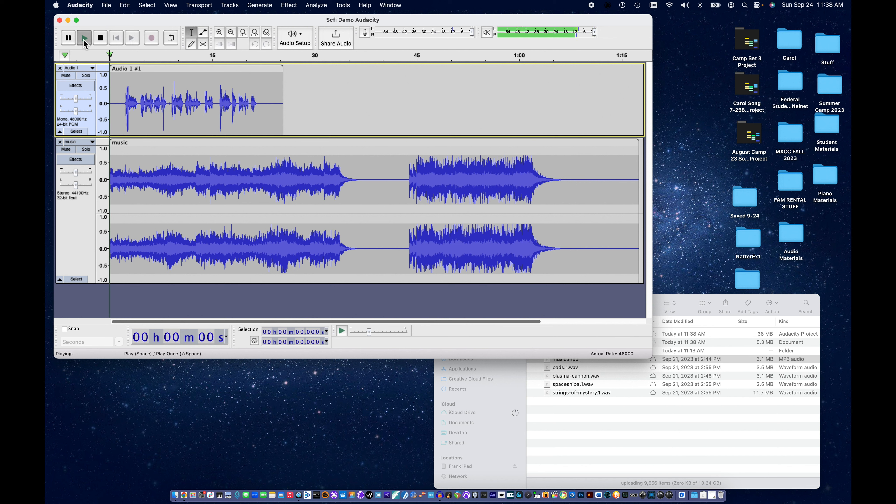
{"action": "left_click", "coordinate": [100, 39]}
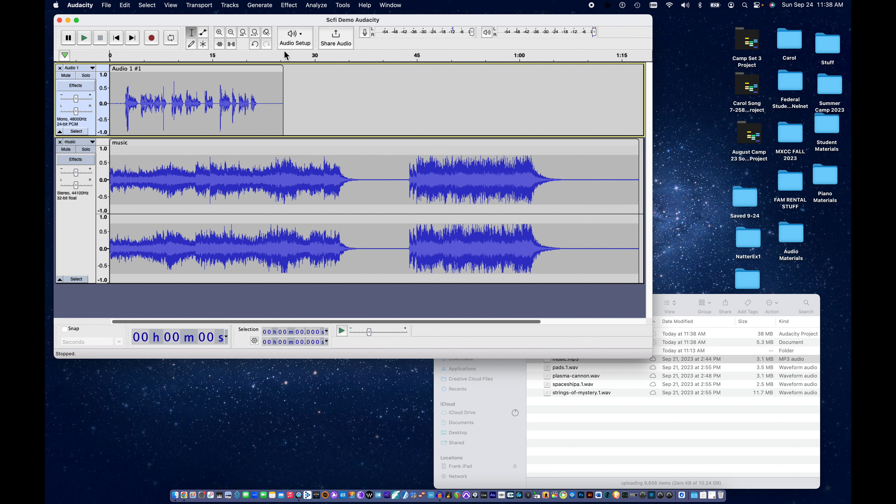
Add envelope points to the music track and pull its volume down under the narration, between about 3 and 21 seconds.
{"action": "left_click", "coordinate": [204, 33]}
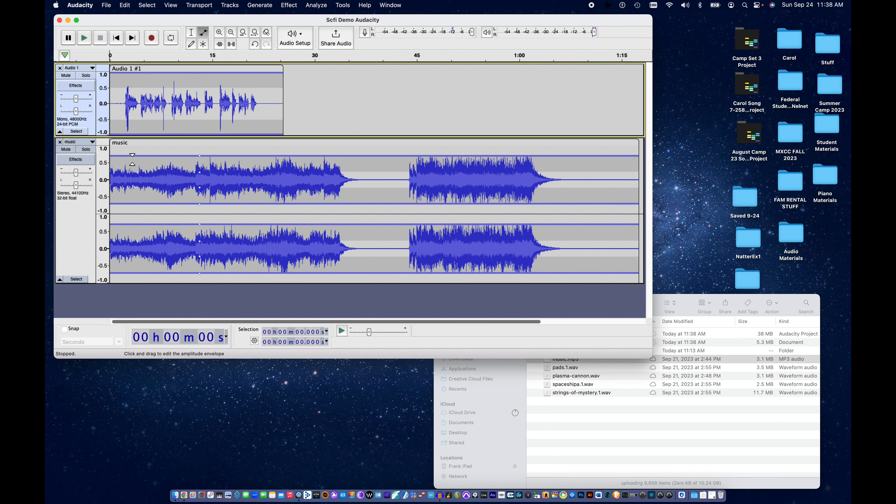
{"action": "left_click", "coordinate": [130, 156]}
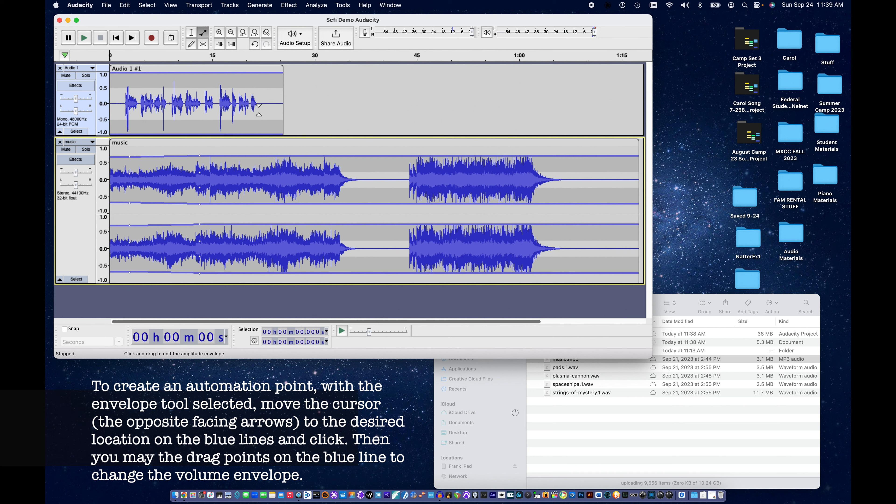
{"action": "left_click", "coordinate": [258, 158]}
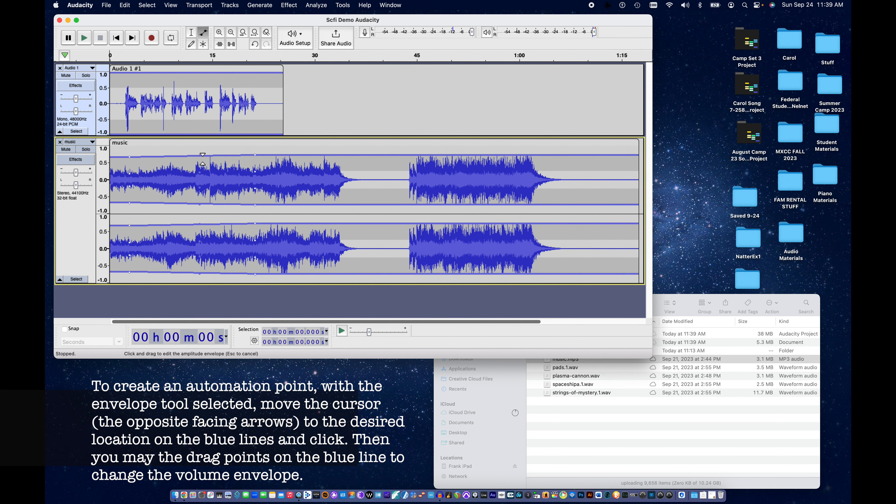
{"action": "left_click_drag", "start_coordinate": [204, 161], "coordinate": [203, 171]}
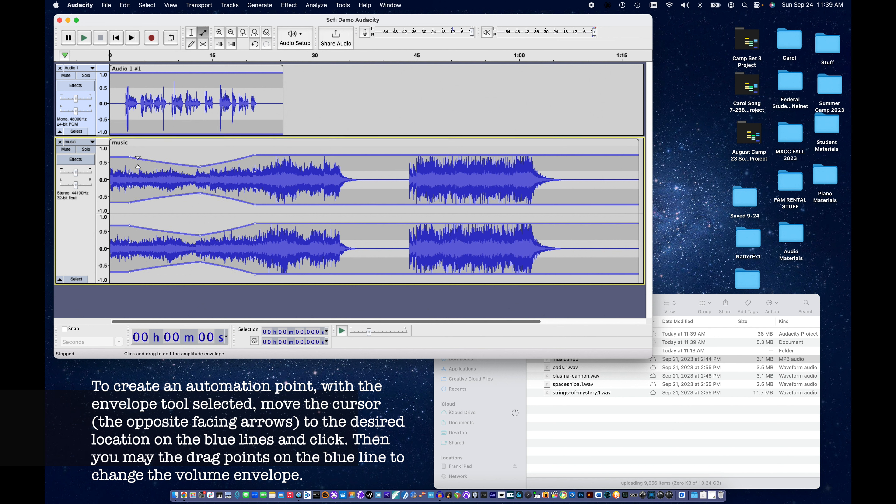
{"action": "left_click_drag", "start_coordinate": [137, 160], "coordinate": [137, 166]}
{"action": "left_click_drag", "start_coordinate": [252, 162], "coordinate": [252, 166]}
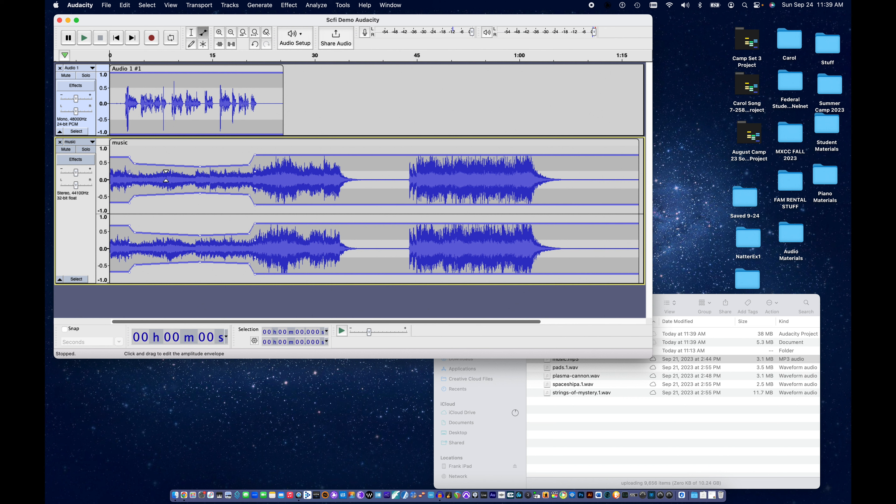
Shift the music's fade-down earlier so it finishes at about 2.3 seconds, where the narration begins.
{"action": "left_click", "coordinate": [220, 33]}
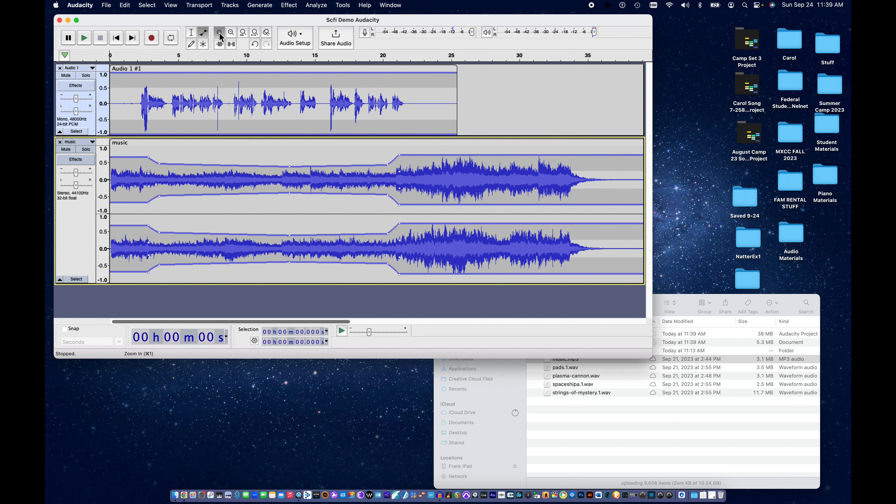
{"action": "left_click", "coordinate": [219, 32]}
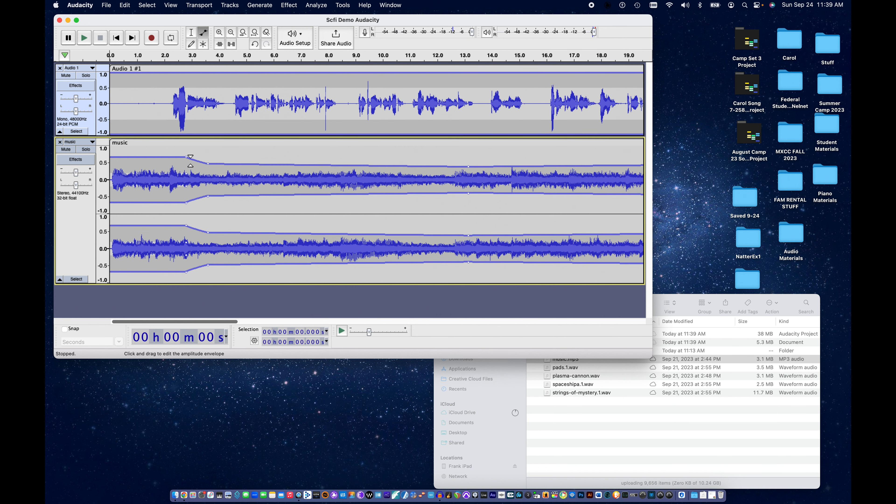
{"action": "mouse_move", "coordinate": [190, 161]}
{"action": "left_mouse_down"}
{"action": "mouse_move", "coordinate": [171, 160]}
{"action": "mouse_move", "coordinate": [206, 165]}
{"action": "mouse_move", "coordinate": [177, 164]}
{"action": "left_mouse_up"}
Shift the music's fade-up later to about 21.2 seconds, at the narration's end, and review the full envelope.
{"action": "scroll", "coordinate": [423, 157], "scroll_direction": "right", "scroll_amount": 10}
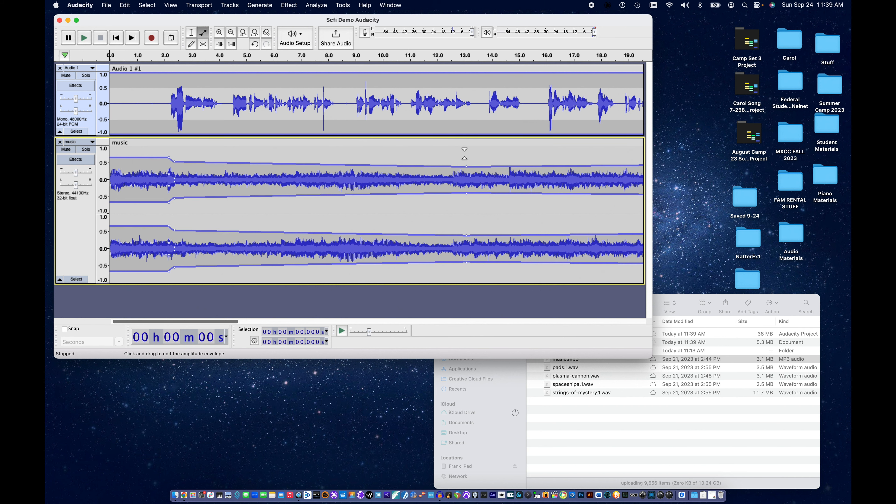
{"action": "scroll", "coordinate": [465, 154], "scroll_direction": "left", "scroll_amount": 4}
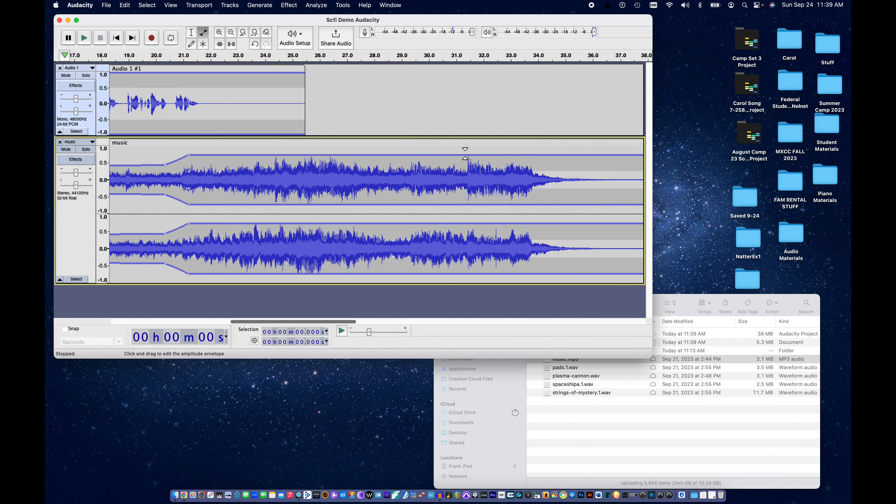
{"action": "scroll", "coordinate": [464, 153], "scroll_direction": "left", "scroll_amount": 3}
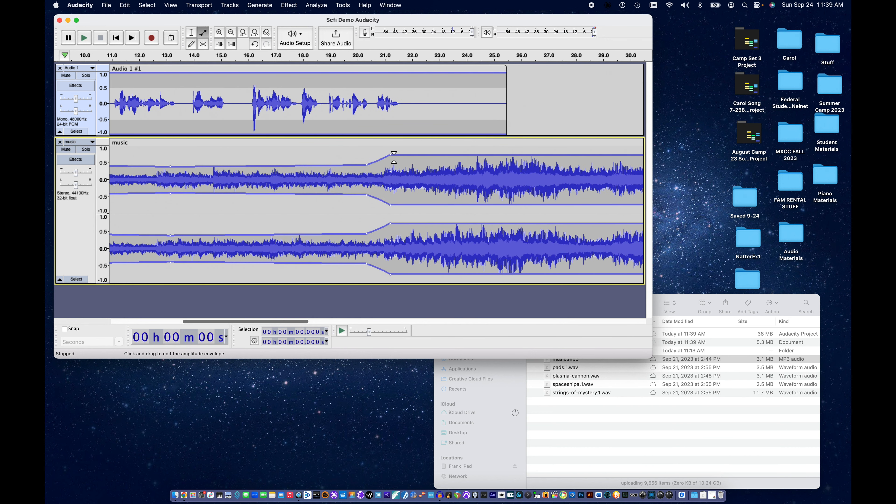
{"action": "mouse_move", "coordinate": [394, 157]}
{"action": "left_mouse_down"}
{"action": "mouse_move", "coordinate": [372, 169]}
{"action": "mouse_move", "coordinate": [392, 166]}
{"action": "left_mouse_up"}
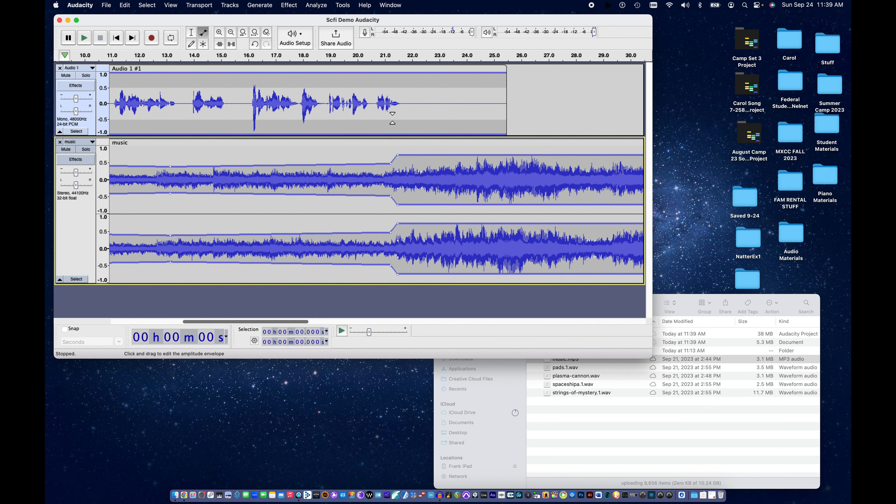
{"action": "left_click_drag", "start_coordinate": [193, 22], "coordinate": [275, 21]}
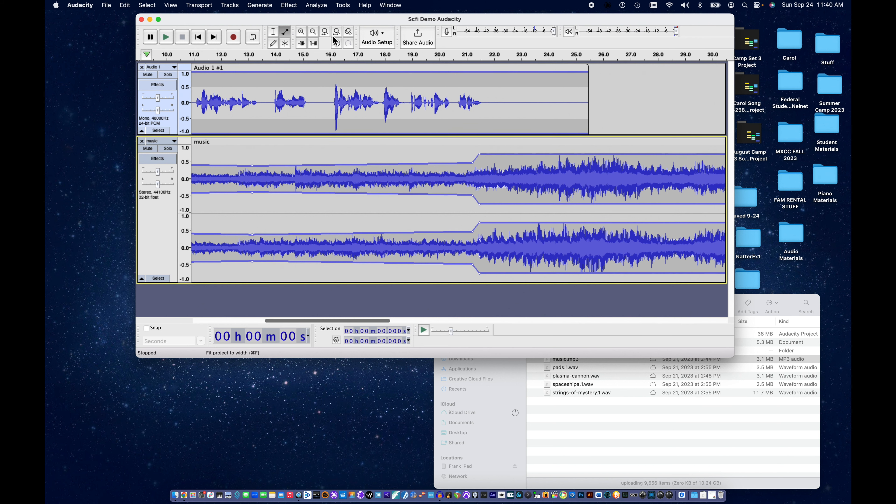
{"action": "left_click", "coordinate": [313, 34]}
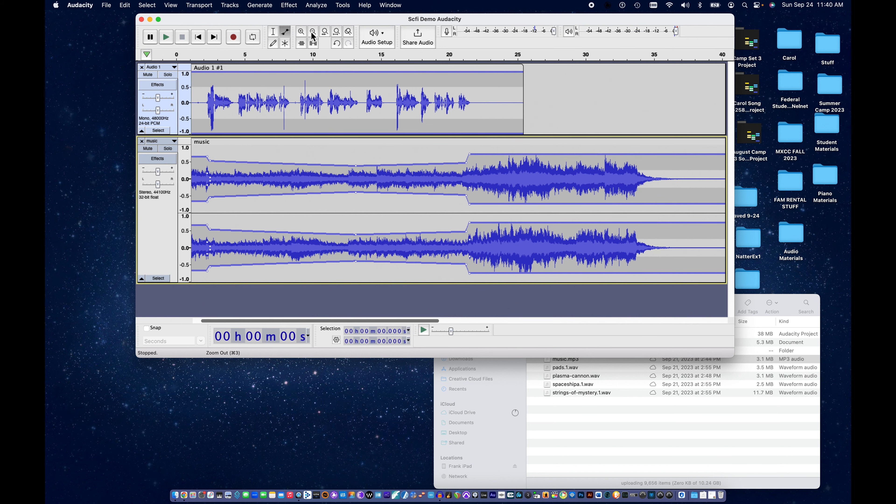
Play the mix from the beginning to about 13 seconds to check the narration against the lowered music.
{"action": "left_click", "coordinate": [312, 34]}
{"action": "left_click", "coordinate": [312, 35]}
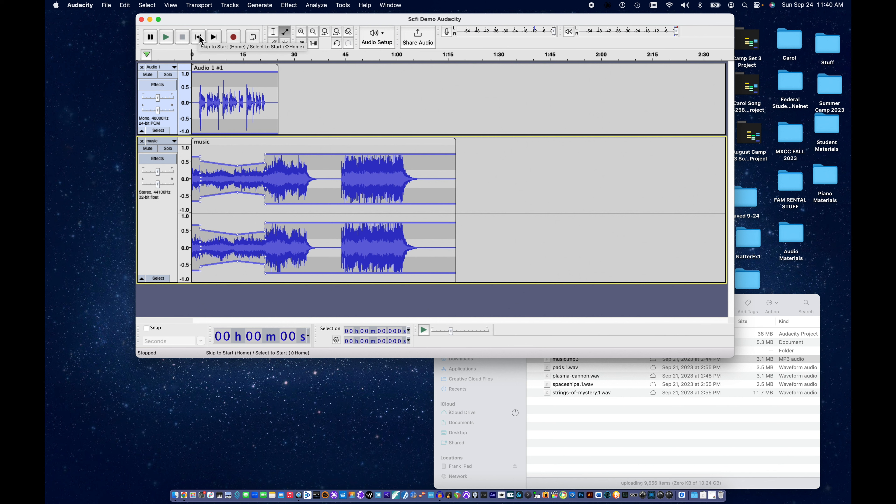
{"action": "left_click", "coordinate": [167, 37]}
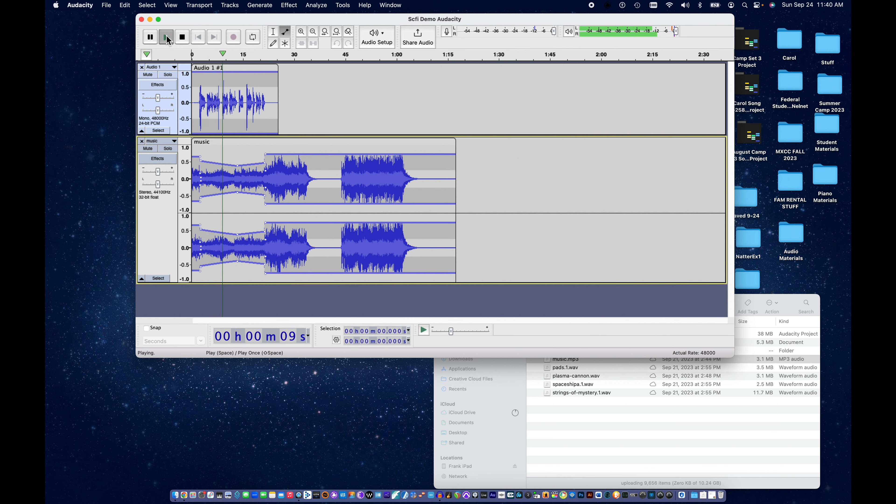
{"action": "left_click", "coordinate": [183, 43]}
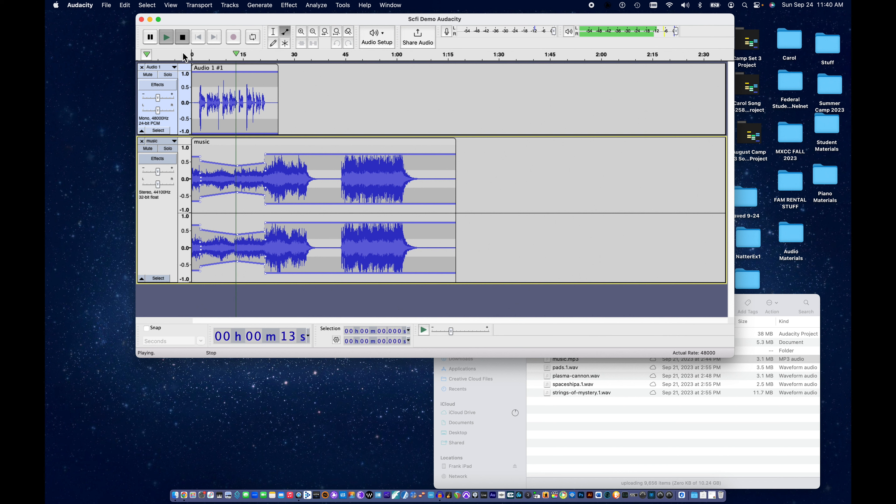
{"action": "scroll", "coordinate": [314, 98], "scroll_direction": "up", "scroll_amount": 2}
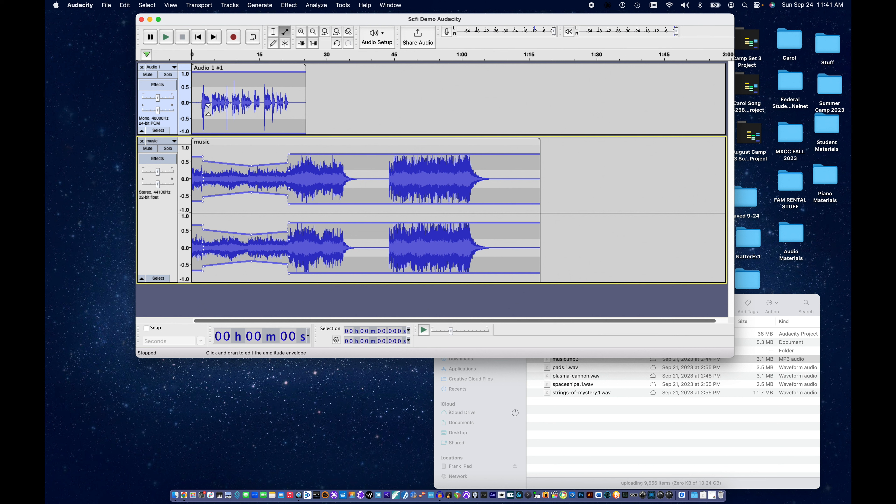
Examine the narration's loud peaks with the Selection tool, including the one at about 16 seconds, and place the cursor at about 2.24 seconds.
{"action": "left_click", "coordinate": [273, 31]}
{"action": "left_click", "coordinate": [225, 106]}
{"action": "left_click_drag", "start_coordinate": [199, 103], "coordinate": [206, 103]}
{"action": "left_click", "coordinate": [232, 97]}
{"action": "left_click_drag", "start_coordinate": [263, 92], "coordinate": [269, 101]}
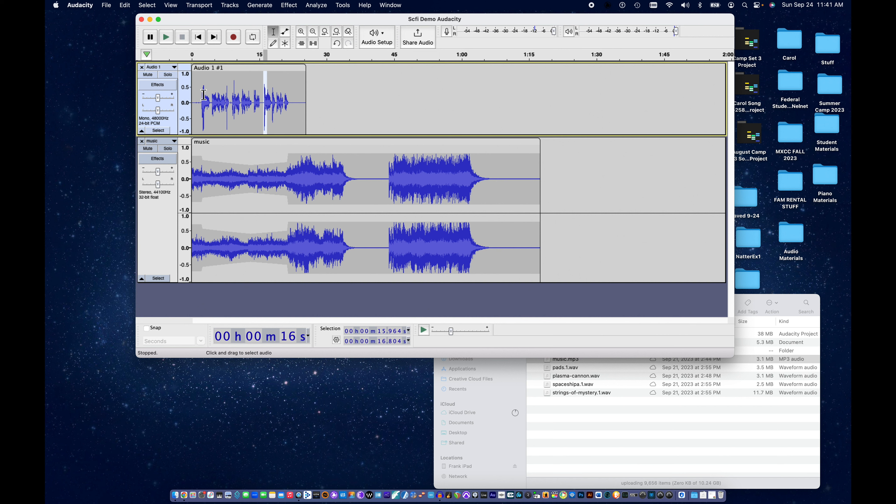
{"action": "left_click_drag", "start_coordinate": [201, 95], "coordinate": [202, 95]}
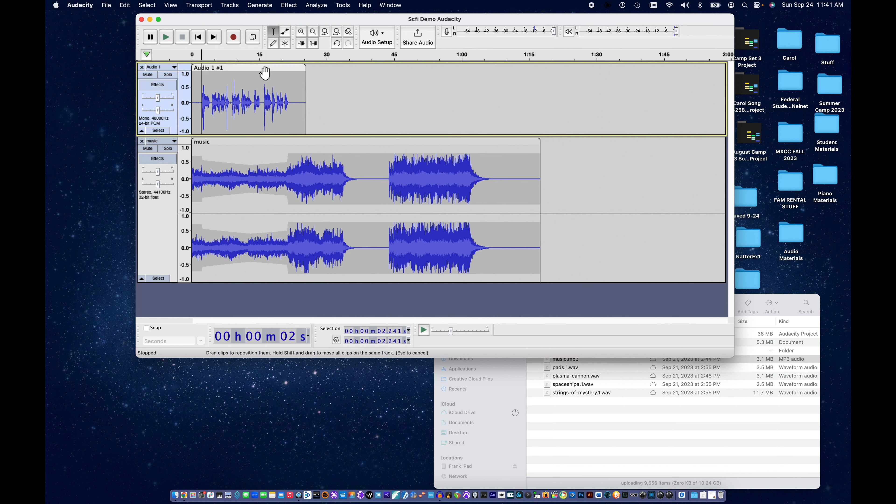
Reduce the first loud narration peak, between about 2.26 and 2.82 seconds, using Amplify with a negative gain.
{"action": "left_click", "coordinate": [325, 35]}
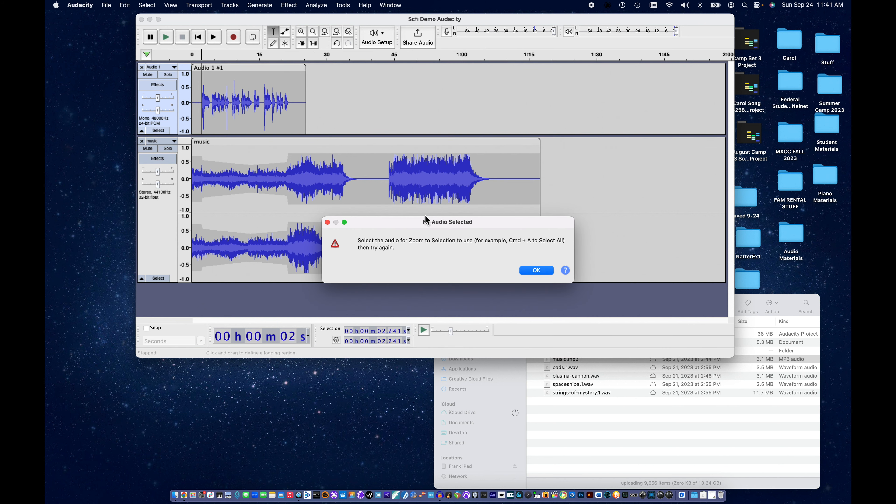
{"action": "left_click", "coordinate": [537, 271]}
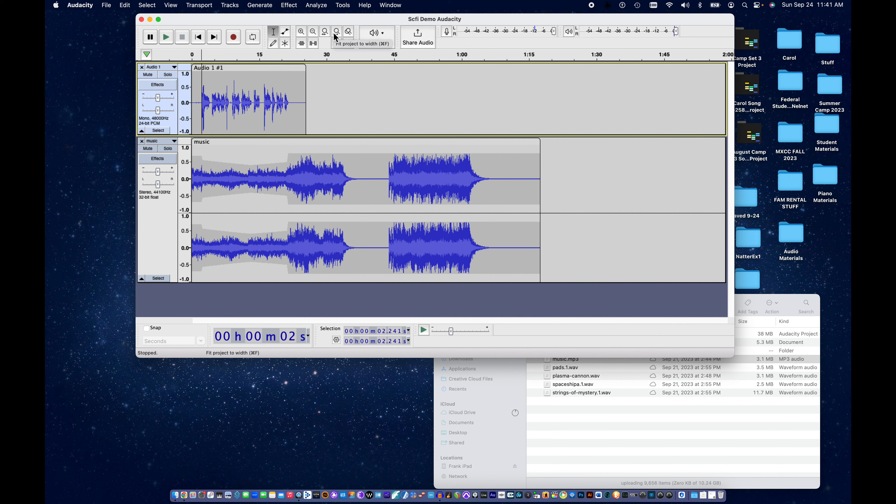
{"action": "left_click", "coordinate": [302, 33]}
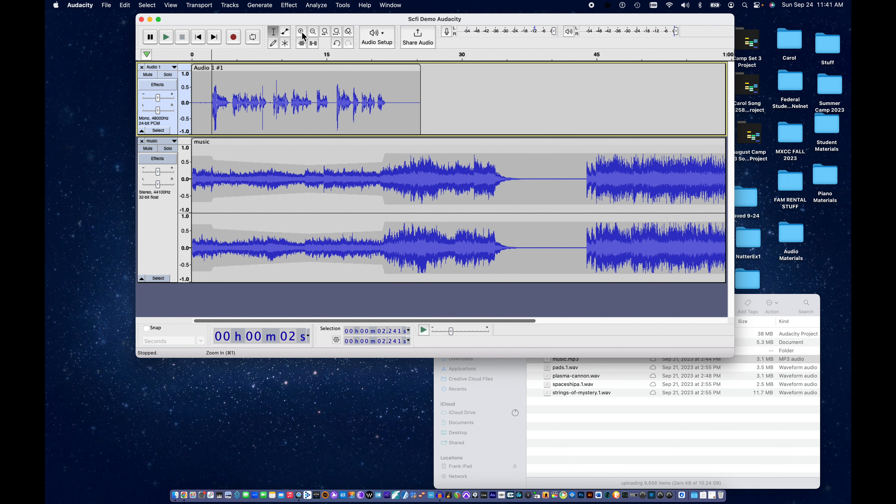
{"action": "left_click", "coordinate": [302, 32]}
{"action": "left_click", "coordinate": [302, 33]}
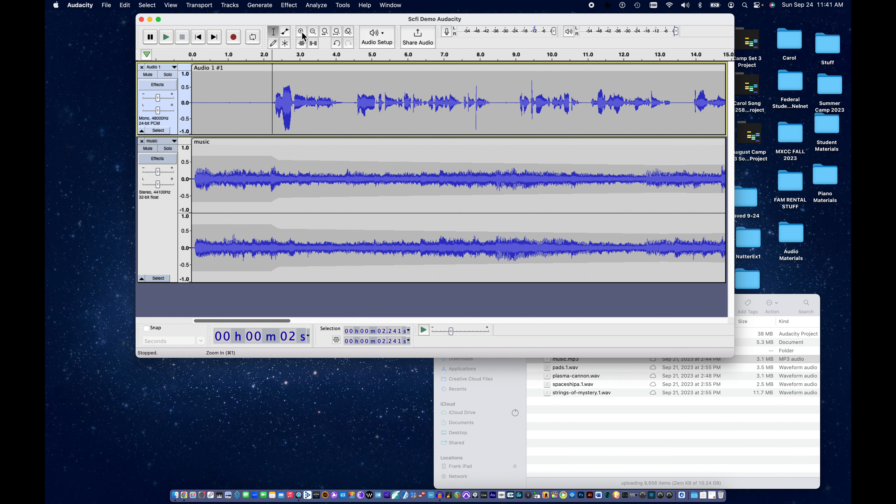
{"action": "left_click", "coordinate": [302, 33]}
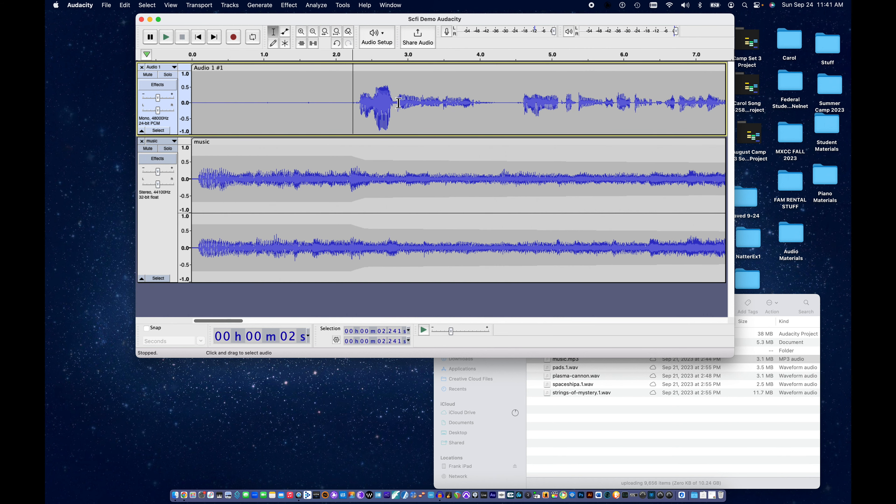
{"action": "left_click_drag", "start_coordinate": [395, 103], "coordinate": [355, 113]}
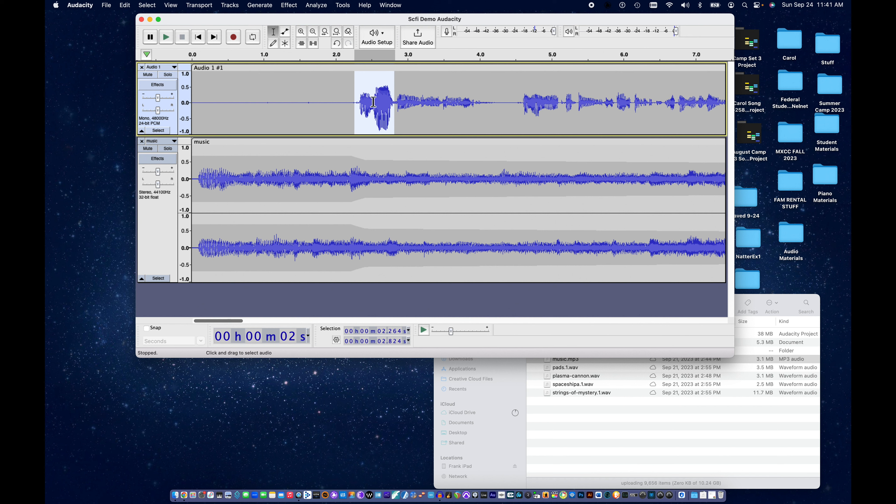
{"action": "left_click", "coordinate": [289, 5]}
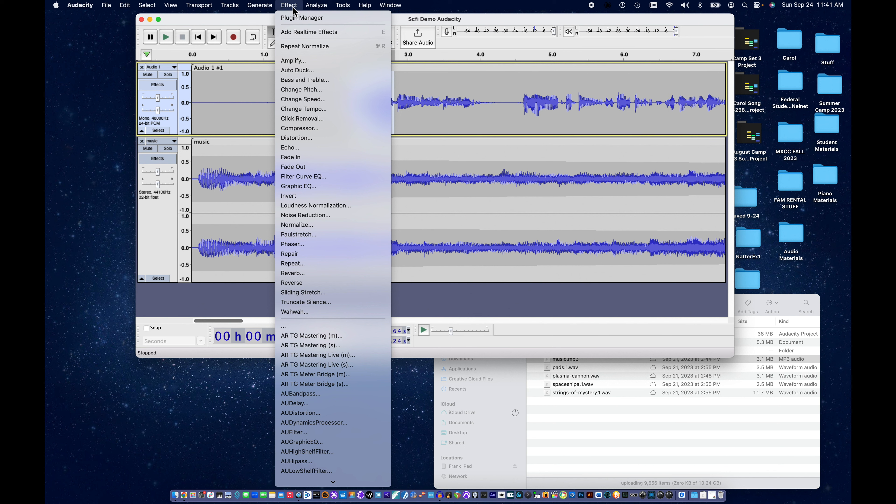
{"action": "left_click", "coordinate": [304, 62]}
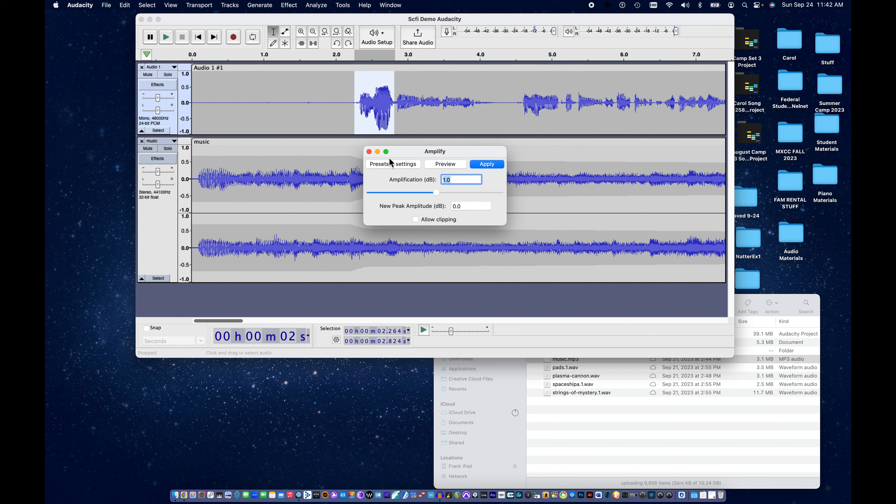
{"action": "left_click", "coordinate": [437, 193]}
{"action": "left_click_drag", "start_coordinate": [432, 194], "coordinate": [430, 194]}
{"action": "left_click", "coordinate": [474, 164]}
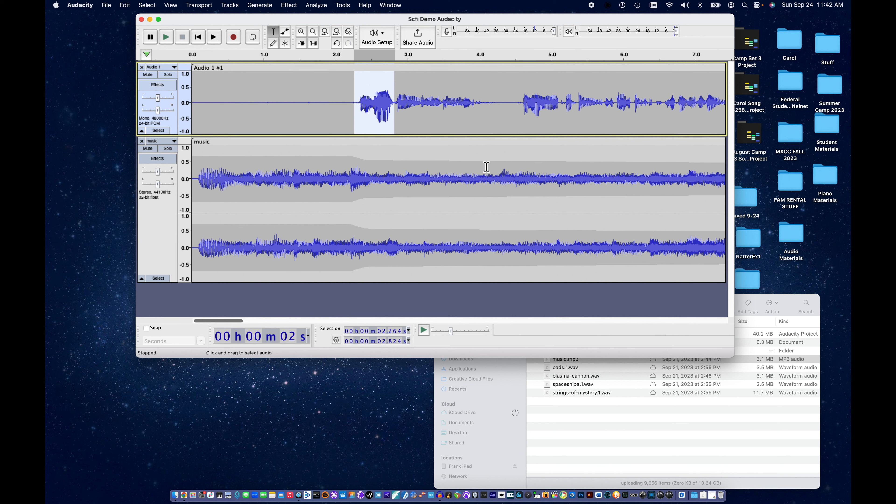
Locate the narrow narration spike near 7.9 seconds and place the cursor just before it, at about 7.896 seconds.
{"action": "scroll", "coordinate": [444, 114], "scroll_direction": "right", "scroll_amount": 5}
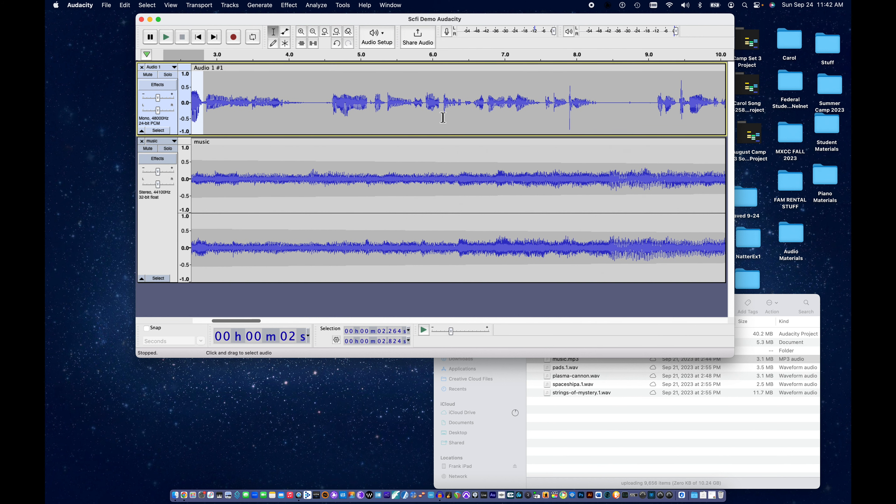
{"action": "scroll", "coordinate": [463, 111], "scroll_direction": "right", "scroll_amount": 3}
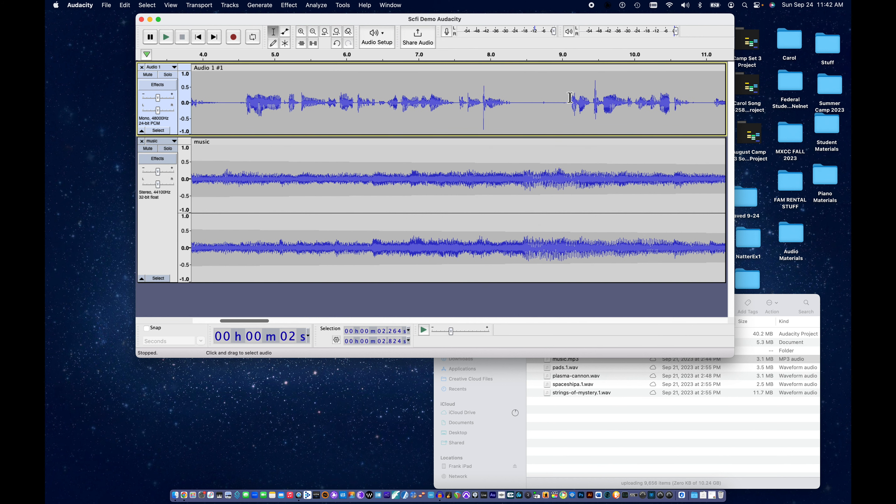
{"action": "left_click_drag", "start_coordinate": [482, 103], "coordinate": [486, 102]}
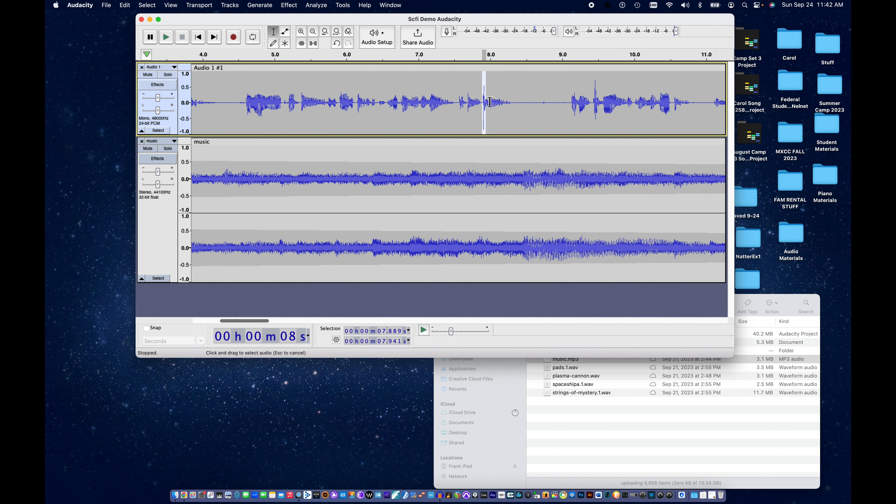
{"action": "left_click", "coordinate": [301, 32]}
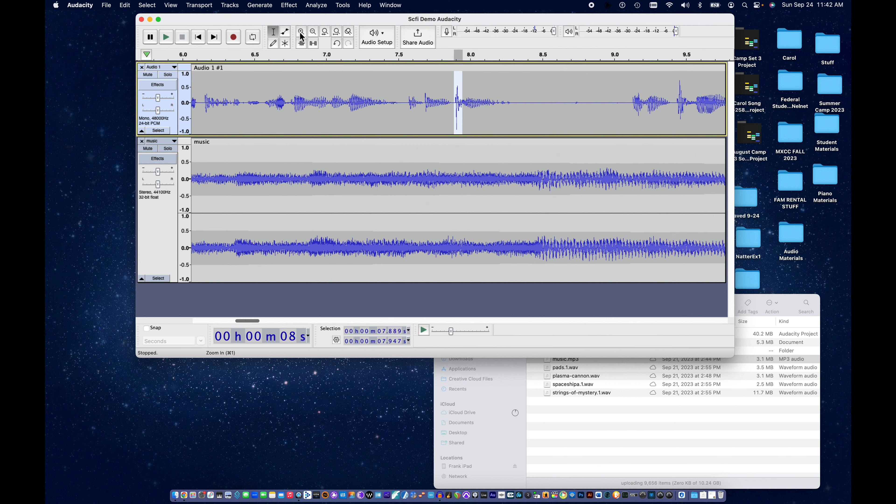
{"action": "left_click", "coordinate": [301, 31]}
{"action": "left_click", "coordinate": [301, 33]}
{"action": "left_click", "coordinate": [301, 33]}
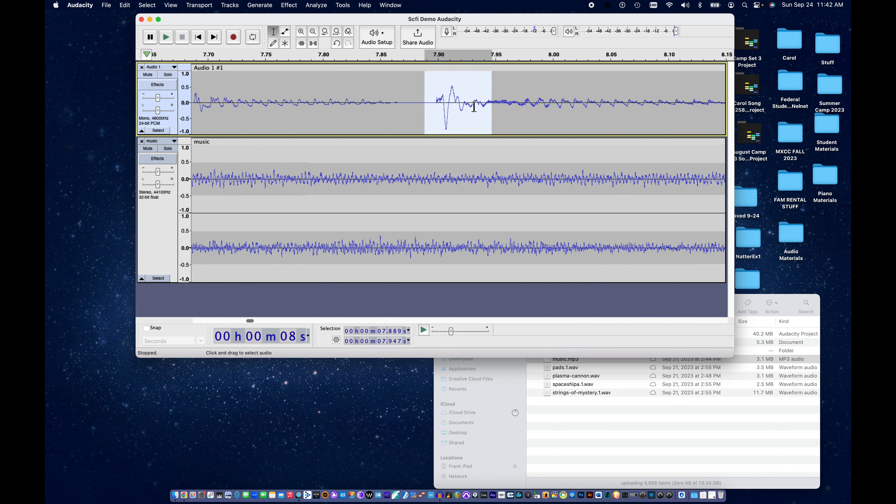
{"action": "left_click", "coordinate": [434, 103]}
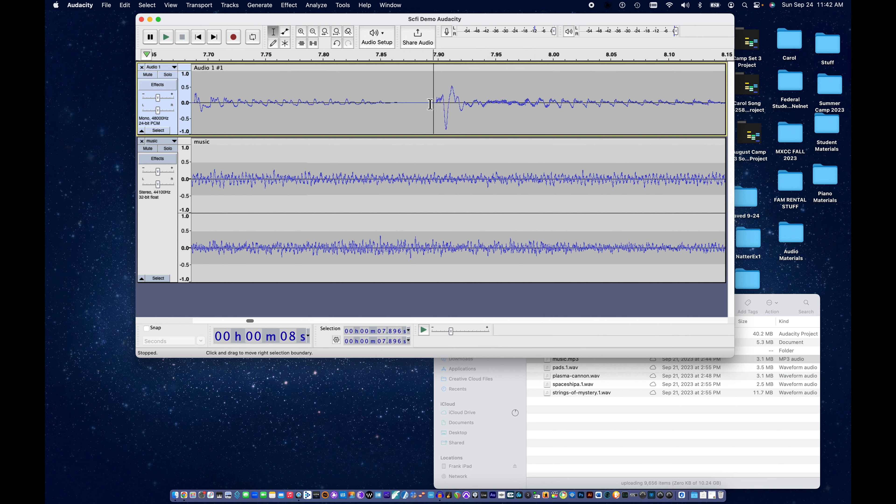
Solo the narration track and briefly play it from the spike at about 7.9 seconds.
{"action": "left_click", "coordinate": [168, 75]}
{"action": "key", "text": "space"}
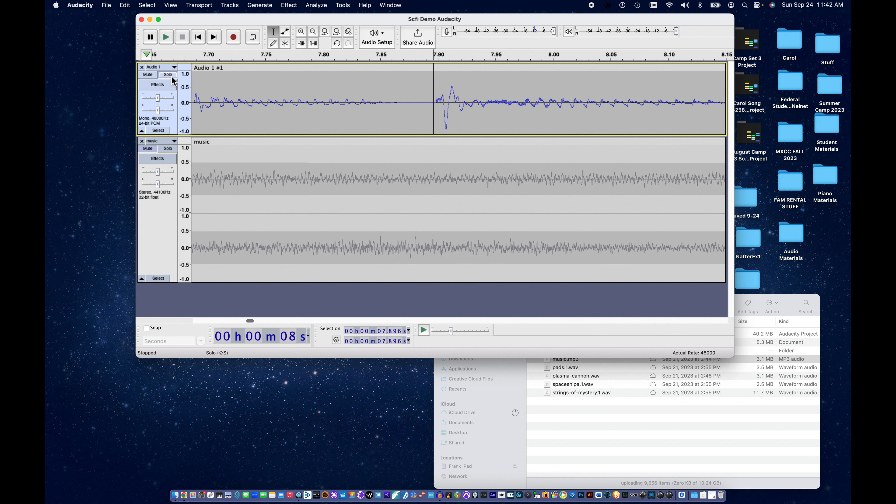
{"action": "key", "text": "space"}
{"action": "scroll", "coordinate": [356, 121], "scroll_direction": "left", "scroll_amount": 10}
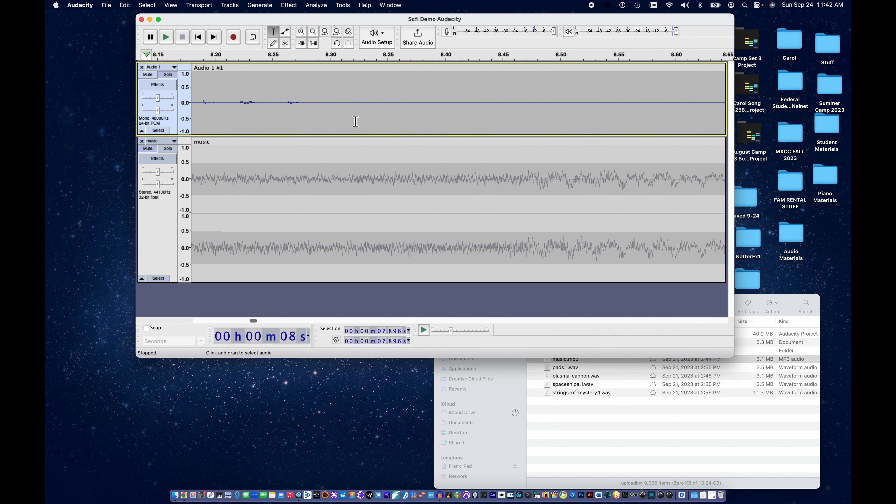
{"action": "scroll", "coordinate": [356, 121], "scroll_direction": "left", "scroll_amount": 3}
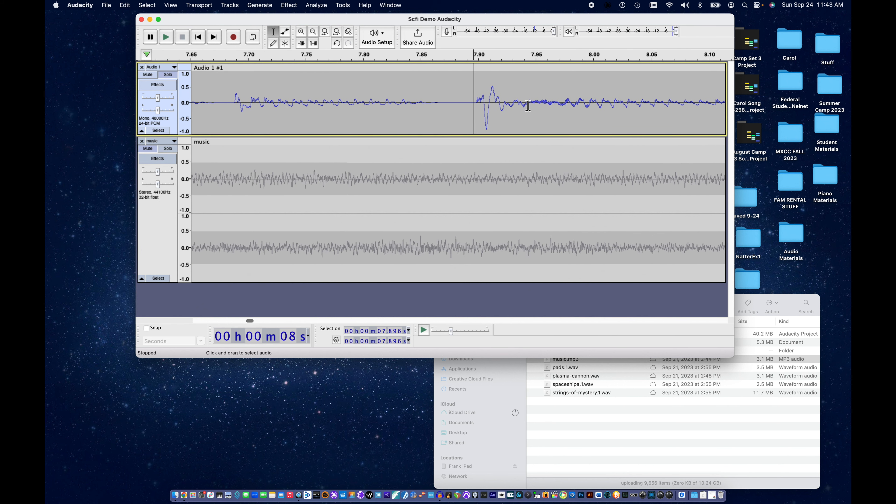
Reduce the narration spike between about 7.896 and 7.942 seconds by repeating the last Amplify twice.
{"action": "left_click_drag", "start_coordinate": [526, 105], "coordinate": [473, 111]}
{"action": "left_click", "coordinate": [295, 5]}
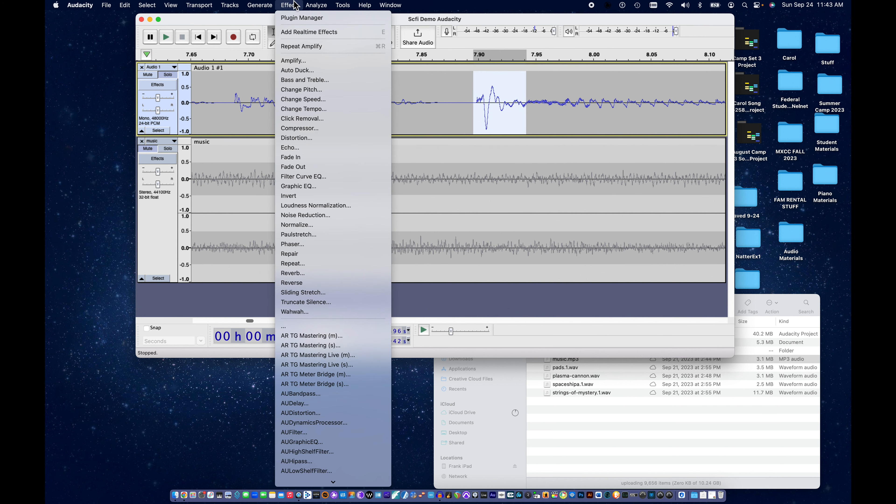
{"action": "left_click", "coordinate": [295, 49]}
{"action": "left_click", "coordinate": [294, 4]}
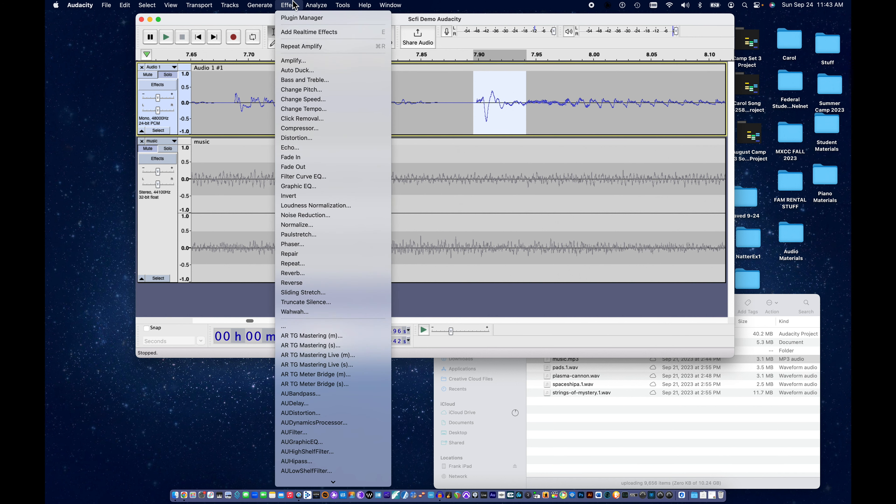
{"action": "left_click", "coordinate": [298, 48]}
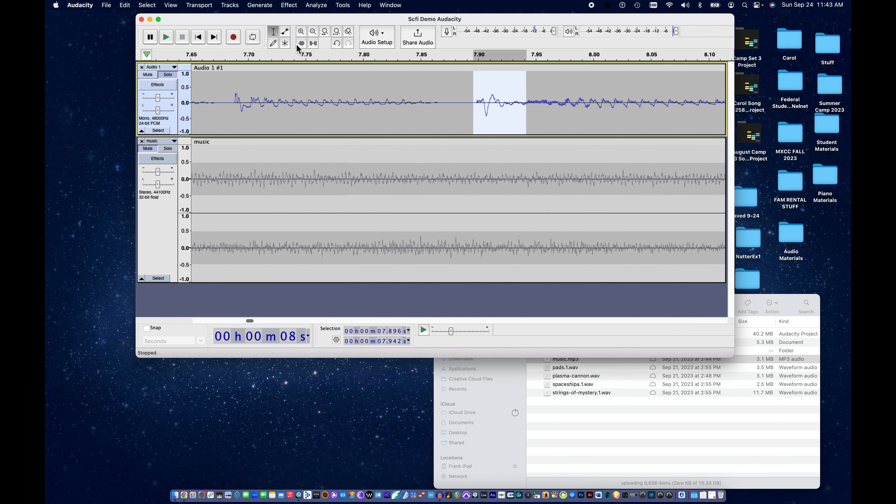
Locate the next tall narration spike, near 9.45 seconds, and roughly select it from about 9.409 to 9.486 seconds.
{"action": "scroll", "coordinate": [442, 99], "scroll_direction": "down", "scroll_amount": 3}
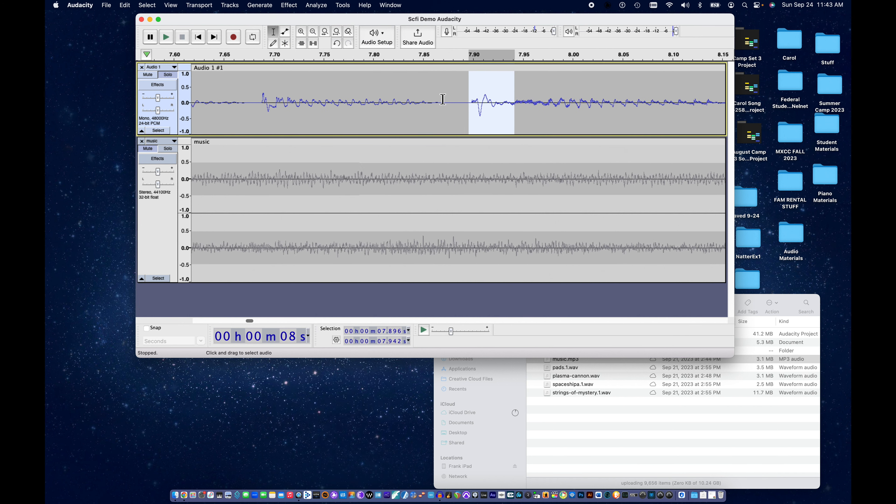
{"action": "scroll", "coordinate": [443, 100], "scroll_direction": "down", "scroll_amount": 2}
{"action": "scroll", "coordinate": [441, 101], "scroll_direction": "right", "scroll_amount": 10}
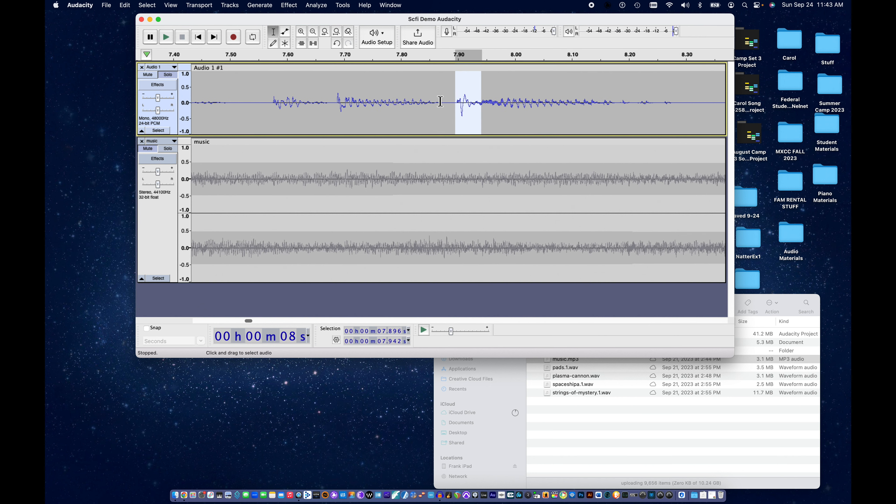
{"action": "scroll", "coordinate": [439, 102], "scroll_direction": "down", "scroll_amount": 5}
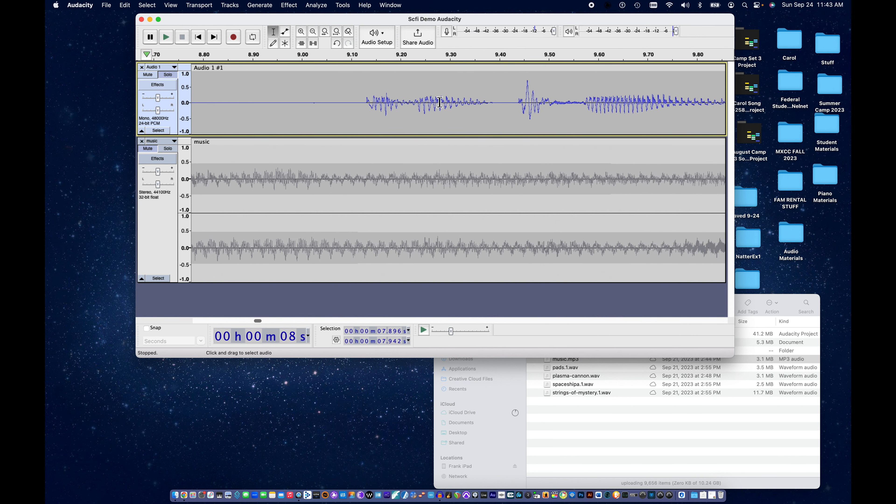
{"action": "scroll", "coordinate": [438, 103], "scroll_direction": "down", "scroll_amount": 3}
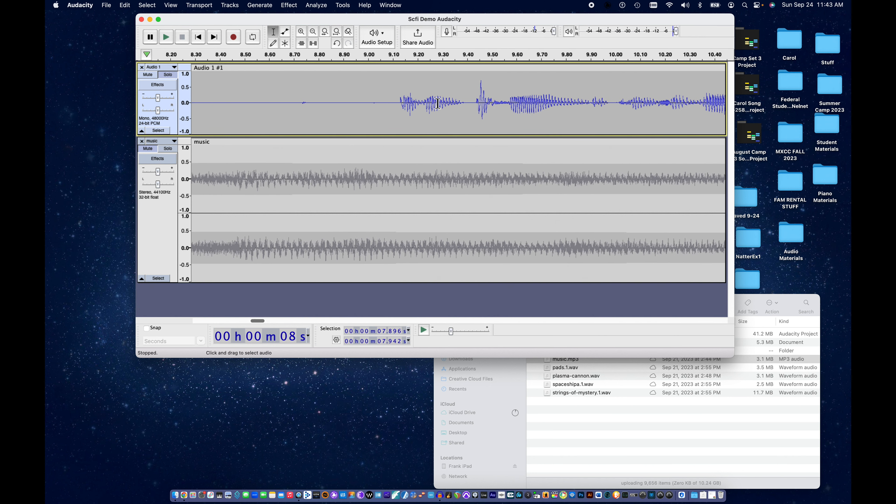
{"action": "left_click", "coordinate": [313, 32]}
{"action": "left_click_drag", "start_coordinate": [467, 97], "coordinate": [464, 98]}
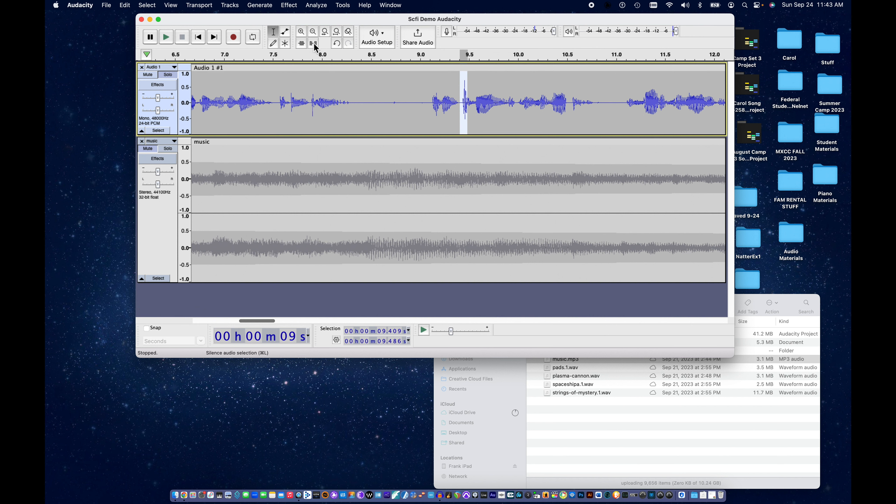
{"action": "left_click", "coordinate": [302, 31]}
{"action": "left_click", "coordinate": [302, 32]}
{"action": "left_click", "coordinate": [302, 32]}
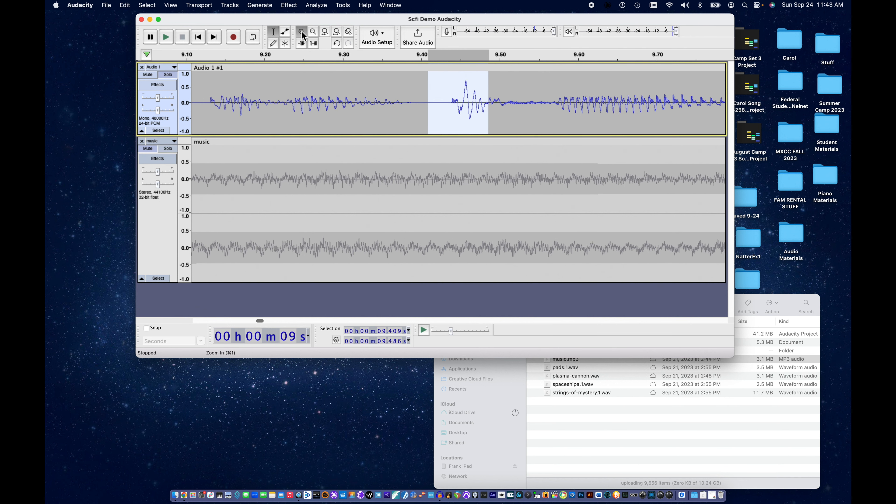
{"action": "left_click", "coordinate": [302, 31]}
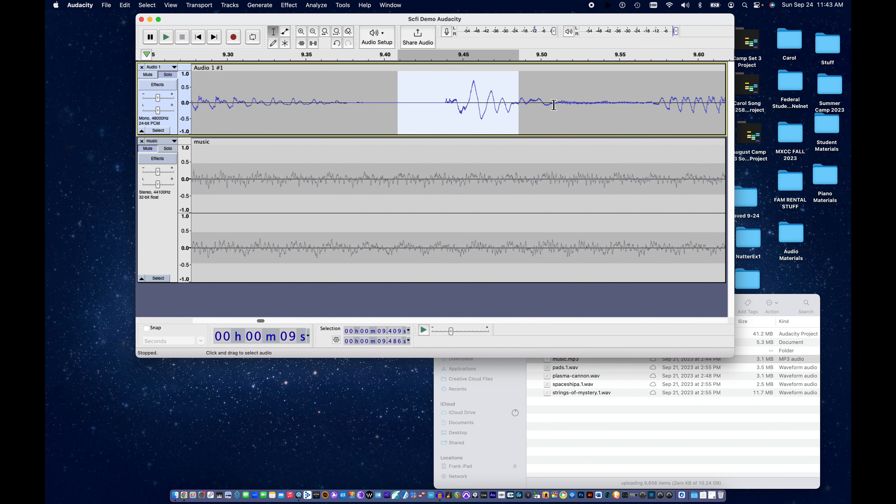
Reduce the narration spike between about 9.437 and 9.507 seconds by repeating the last Amplify twice.
{"action": "left_click_drag", "start_coordinate": [553, 105], "coordinate": [443, 114]}
{"action": "left_click", "coordinate": [288, 5]}
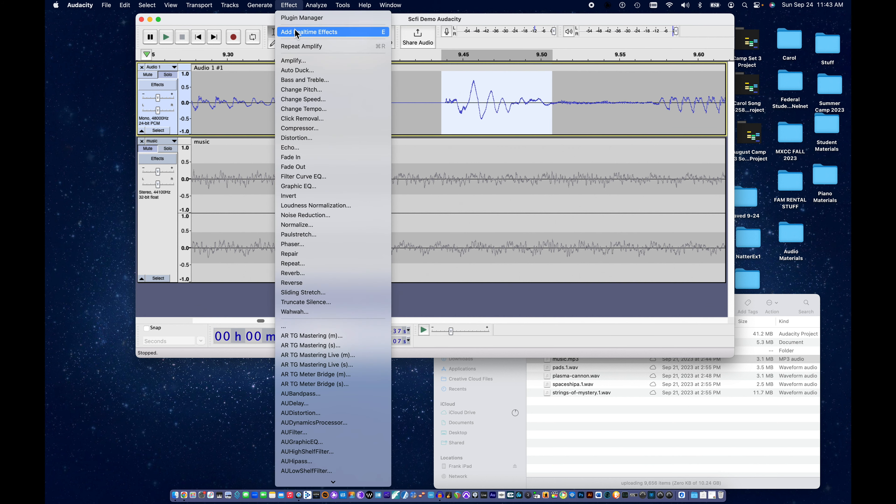
{"action": "left_click", "coordinate": [299, 46]}
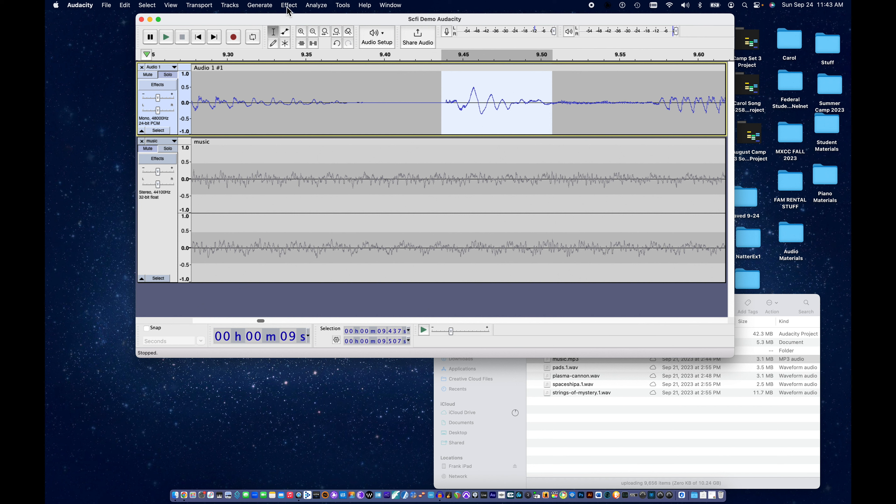
{"action": "left_click", "coordinate": [289, 5]}
{"action": "left_click", "coordinate": [290, 45]}
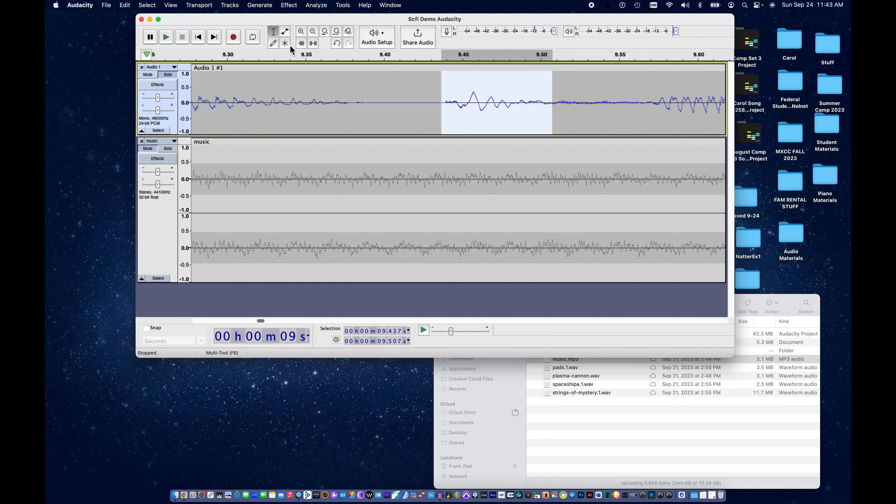
Locate the loud narration burst near 16.2 seconds and roughly select it from about 16.050 to 16.313 seconds.
{"action": "scroll", "coordinate": [493, 106], "scroll_direction": "down", "scroll_amount": 2}
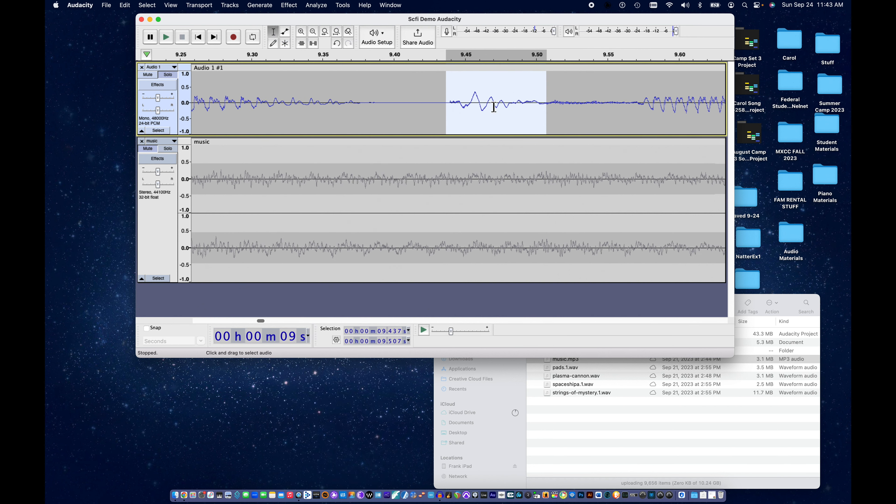
{"action": "scroll", "coordinate": [494, 107], "scroll_direction": "right", "scroll_amount": 5}
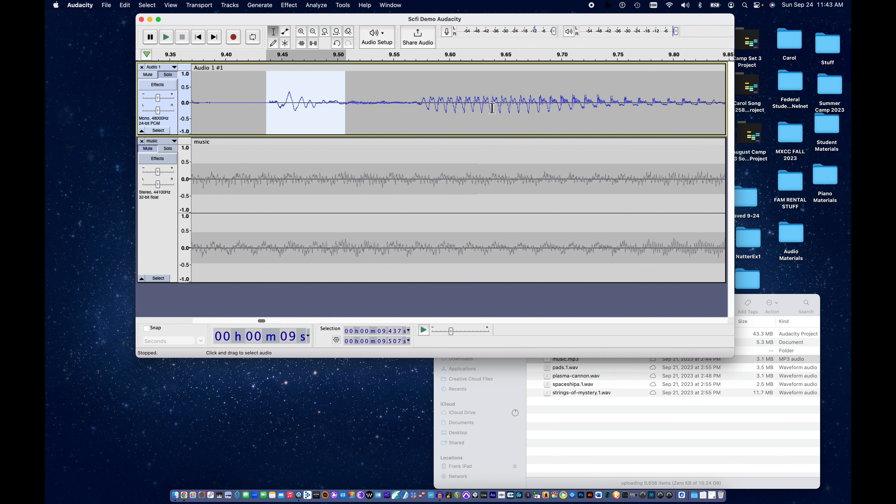
{"action": "scroll", "coordinate": [493, 107], "scroll_direction": "down", "scroll_amount": 2}
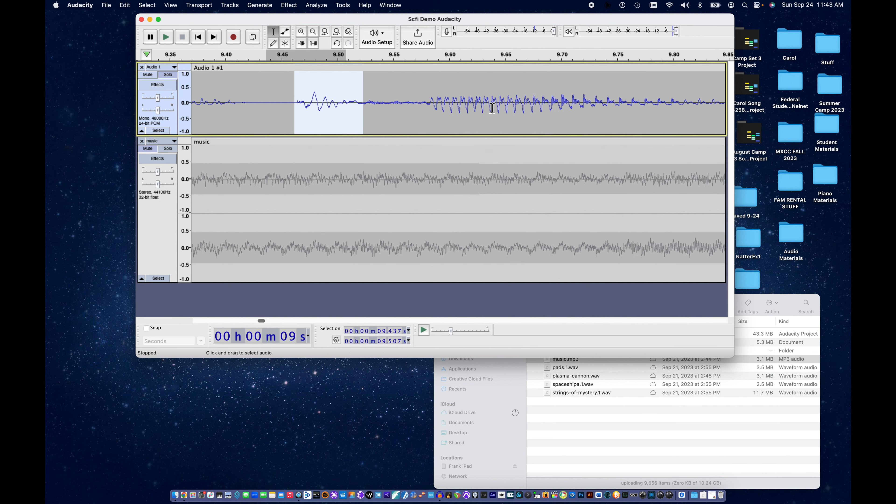
{"action": "left_click", "coordinate": [312, 33]}
{"action": "left_click", "coordinate": [312, 33]}
{"action": "left_click", "coordinate": [313, 32]}
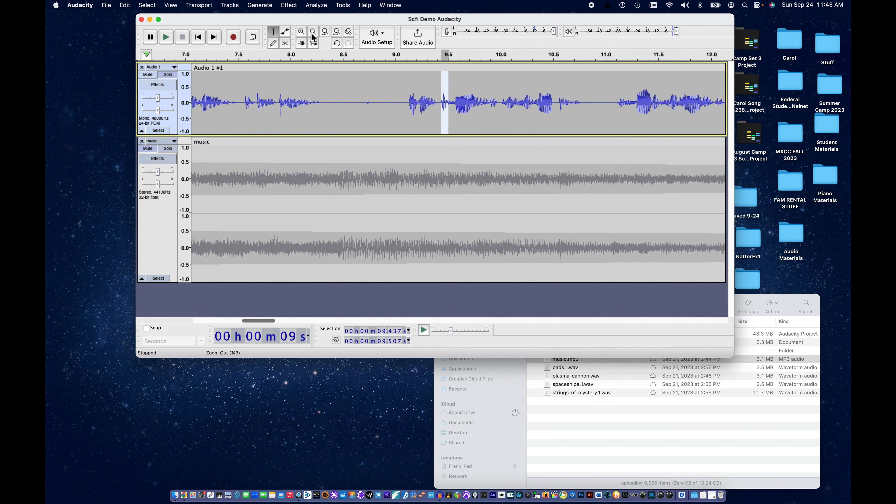
{"action": "left_click", "coordinate": [313, 33]}
{"action": "scroll", "coordinate": [388, 103], "scroll_direction": "right", "scroll_amount": 10}
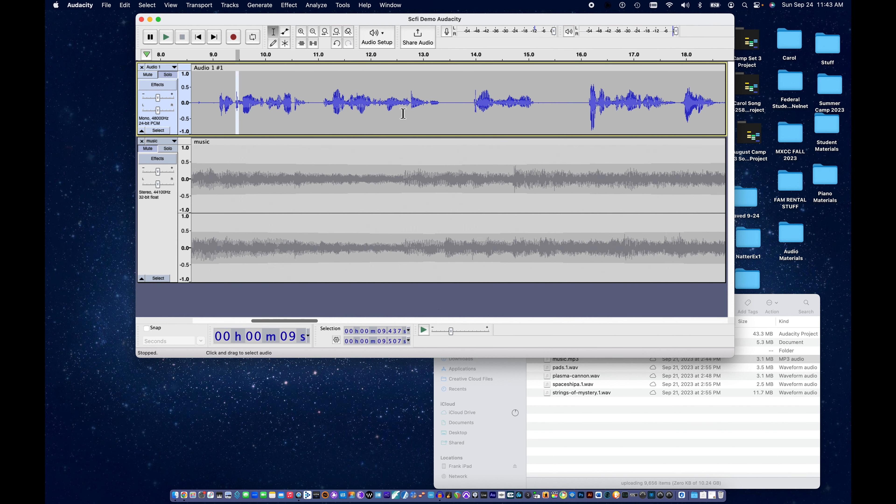
{"action": "scroll", "coordinate": [369, 87], "scroll_direction": "right", "scroll_amount": 1}
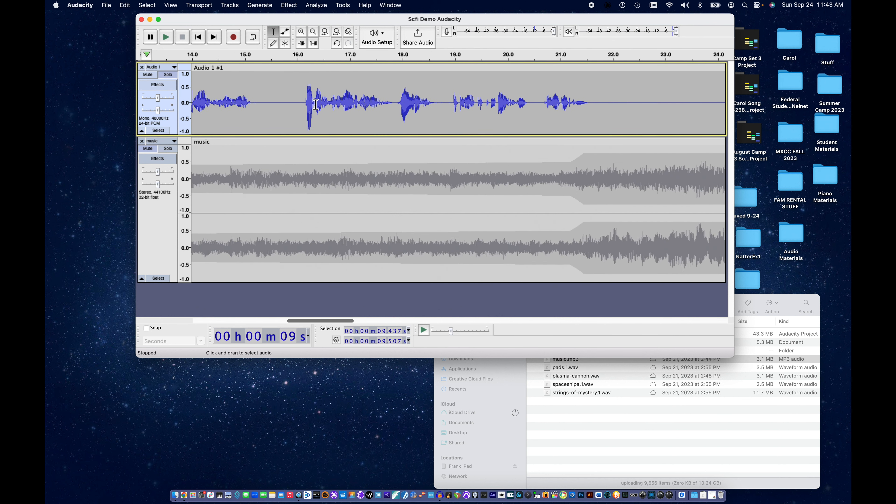
{"action": "left_click_drag", "start_coordinate": [314, 104], "coordinate": [299, 103]}
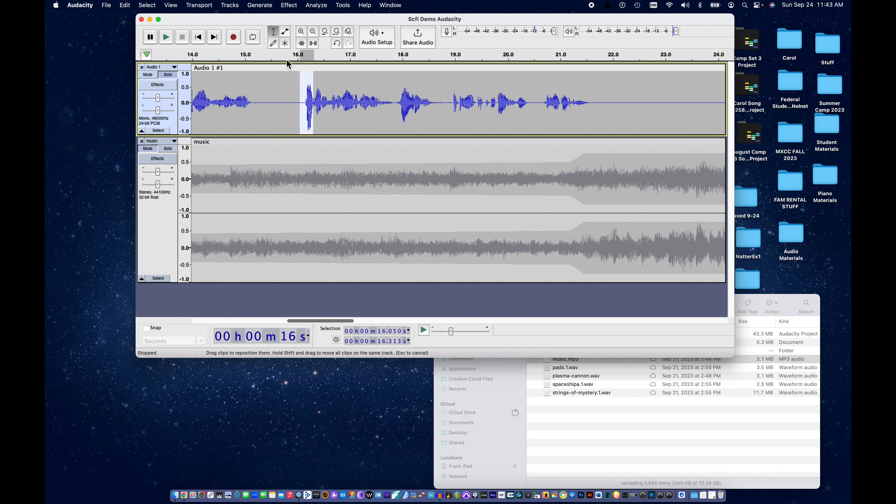
{"action": "left_click", "coordinate": [302, 31]}
{"action": "left_click", "coordinate": [302, 31]}
{"action": "left_click", "coordinate": [301, 31]}
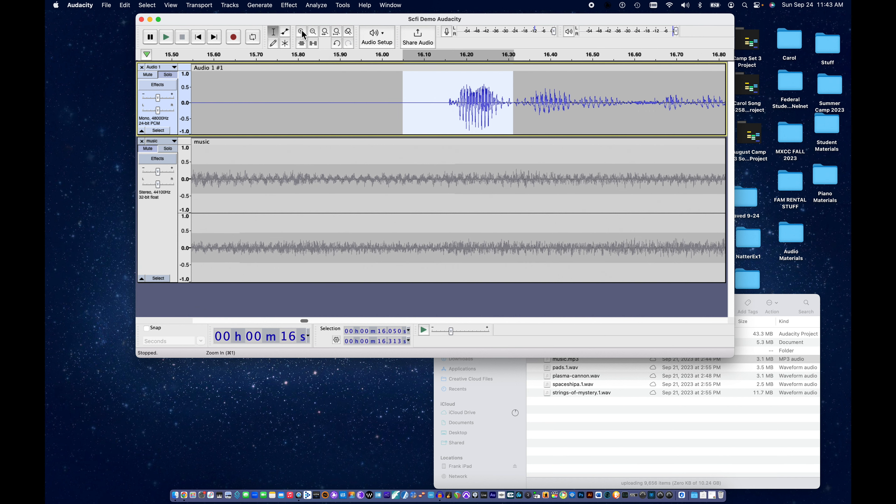
{"action": "left_click", "coordinate": [301, 31]}
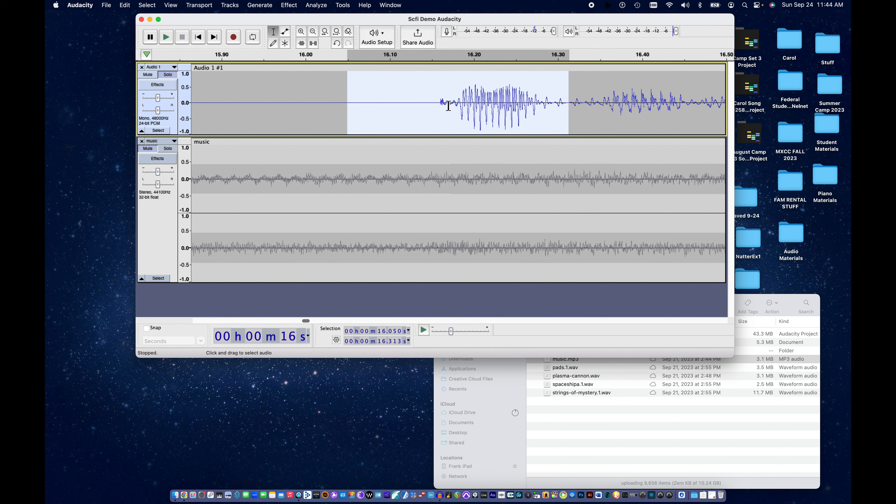
Reduce the narration burst between about 16.160 and 16.314 seconds by repeating the last Amplify twice.
{"action": "left_click_drag", "start_coordinate": [443, 106], "coordinate": [570, 113]}
{"action": "left_click", "coordinate": [290, 5]}
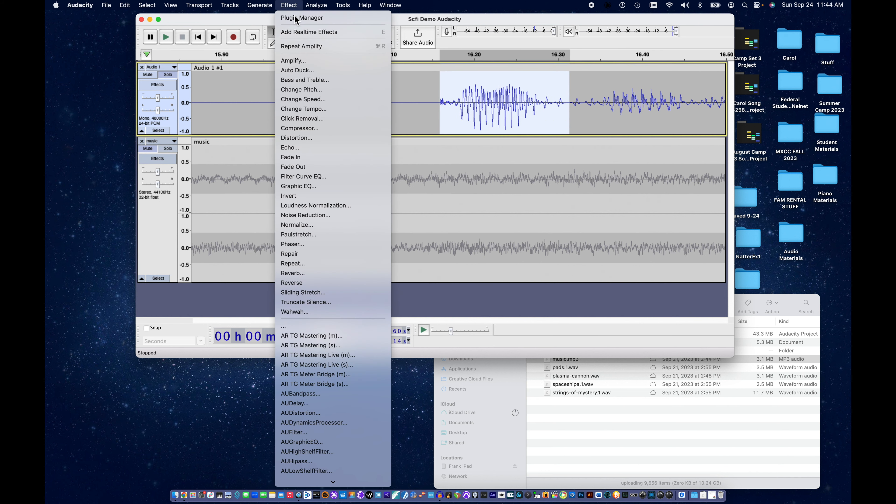
{"action": "left_click", "coordinate": [298, 46]}
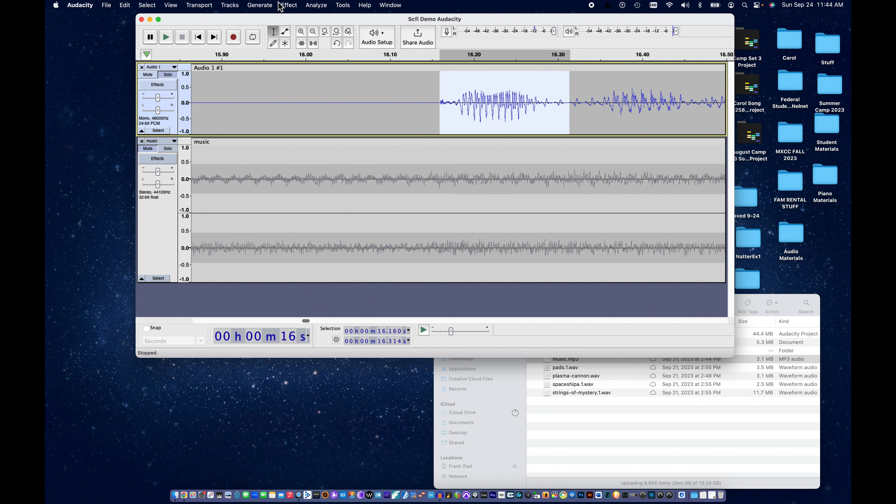
{"action": "left_click", "coordinate": [285, 5]}
{"action": "left_click", "coordinate": [297, 46]}
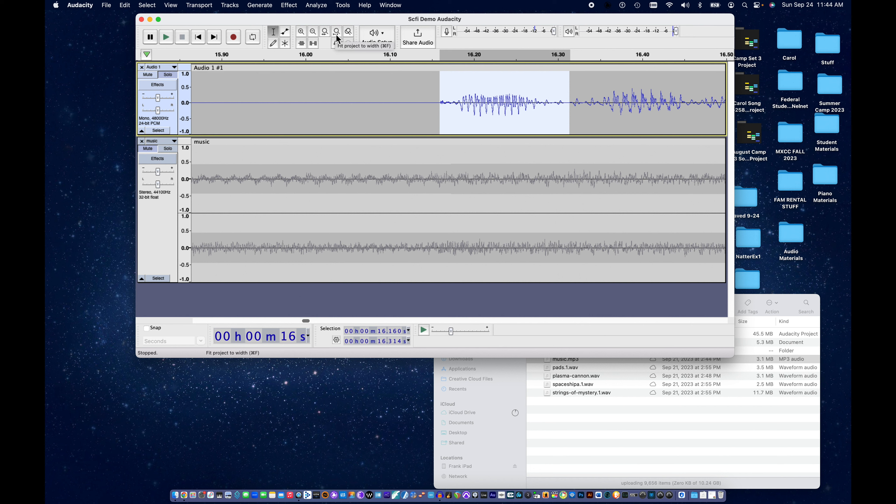
Fit the whole project to the window width and repeat Amplify once on the narration peak between about 17.781 and 18.581 seconds.
{"action": "left_click", "coordinate": [336, 32]}
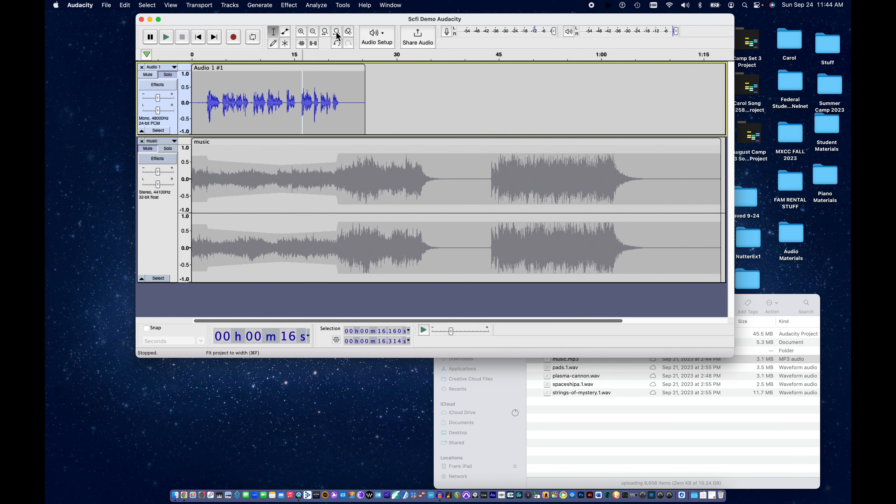
{"action": "left_click", "coordinate": [424, 101]}
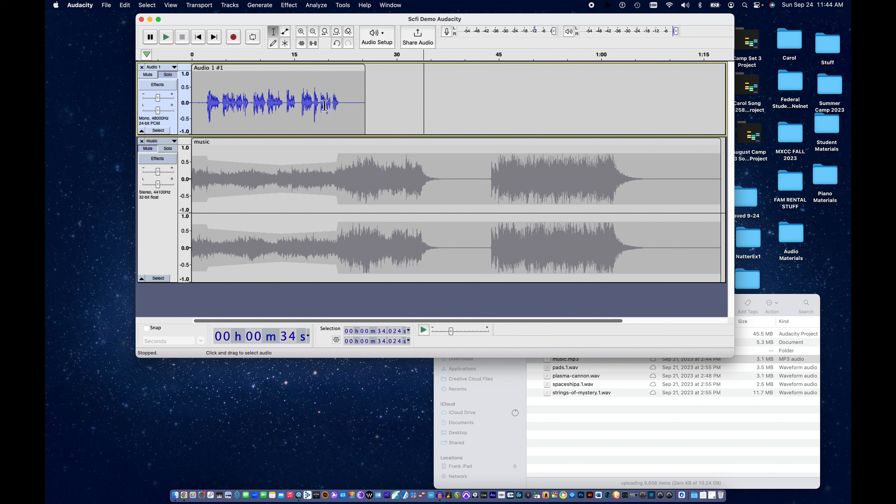
{"action": "left_click_drag", "start_coordinate": [318, 104], "coordinate": [317, 104]}
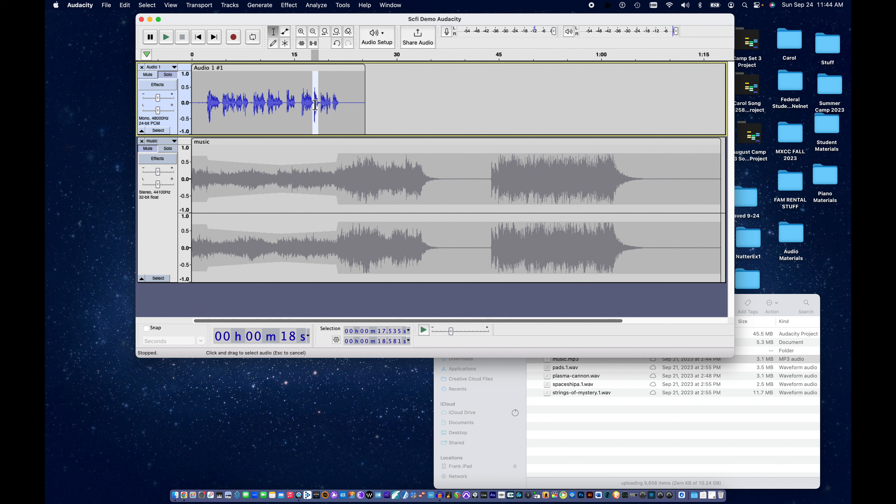
{"action": "left_click", "coordinate": [288, 6]}
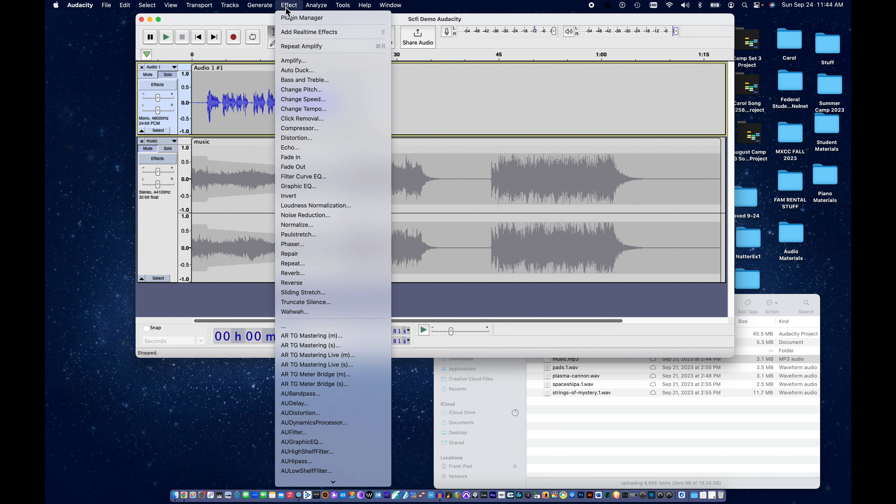
{"action": "left_click", "coordinate": [294, 46]}
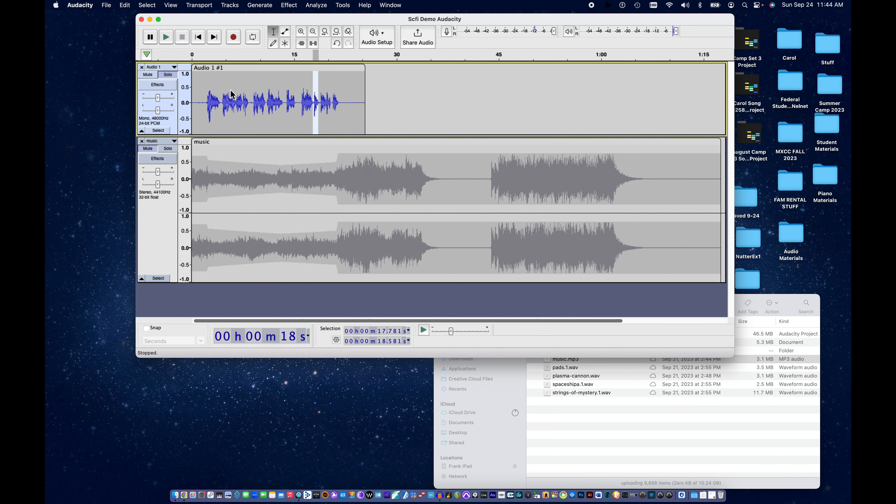
Reduce the start of the first narration phrase, between about 2.030 and 2.769 seconds, by repeating the last Amplify once.
{"action": "left_click", "coordinate": [211, 103]}
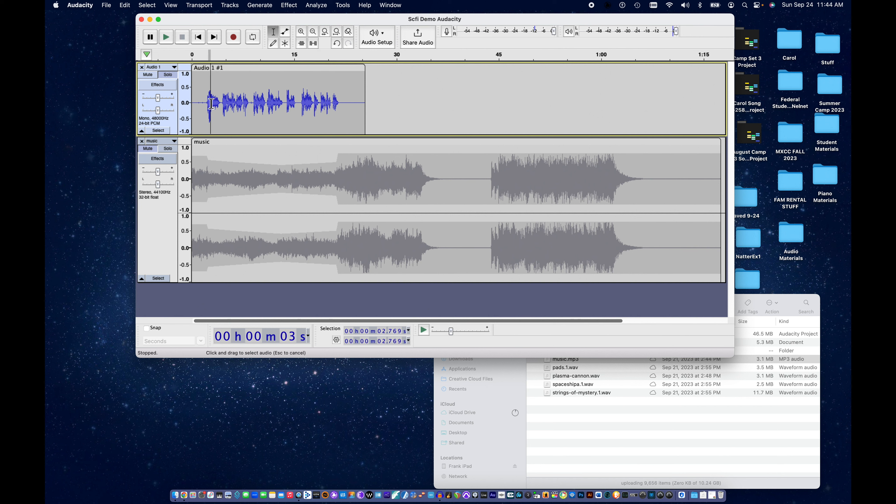
{"action": "left_click_drag", "start_coordinate": [209, 104], "coordinate": [206, 103]}
{"action": "left_click", "coordinate": [288, 5]}
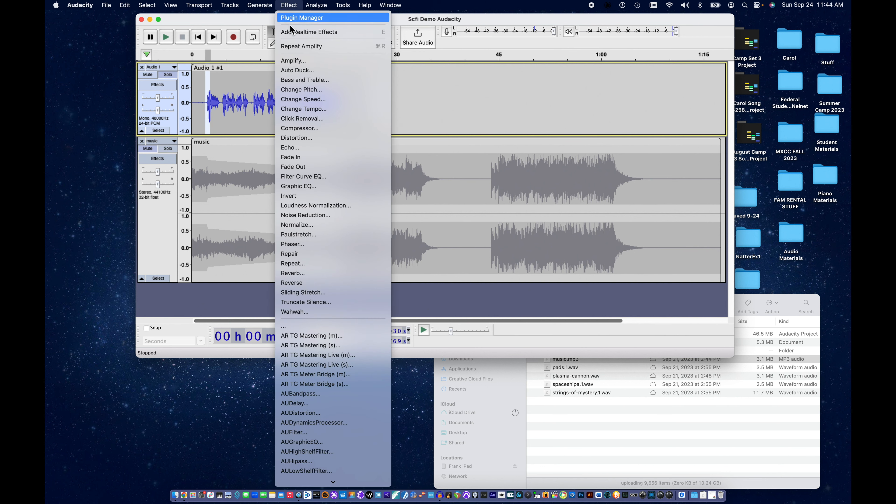
{"action": "left_click", "coordinate": [294, 47]}
{"action": "left_click", "coordinate": [360, 97]}
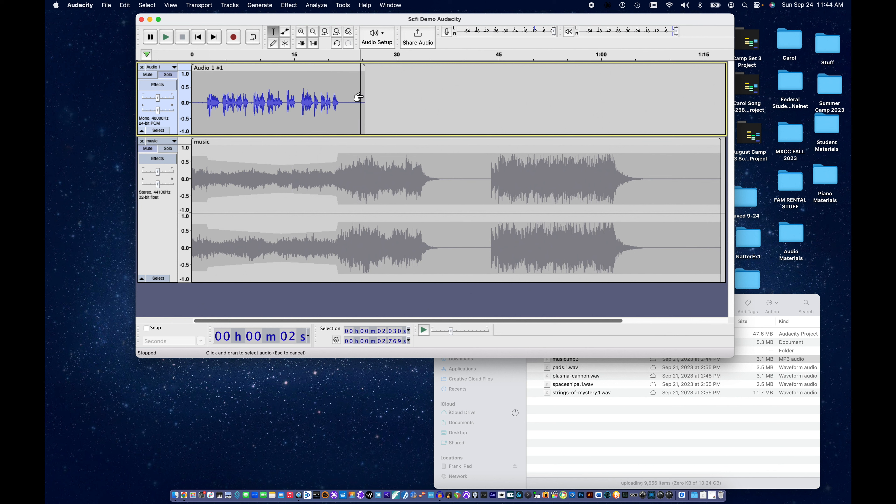
Normalize the entire narration clip.
{"action": "left_click", "coordinate": [300, 73]}
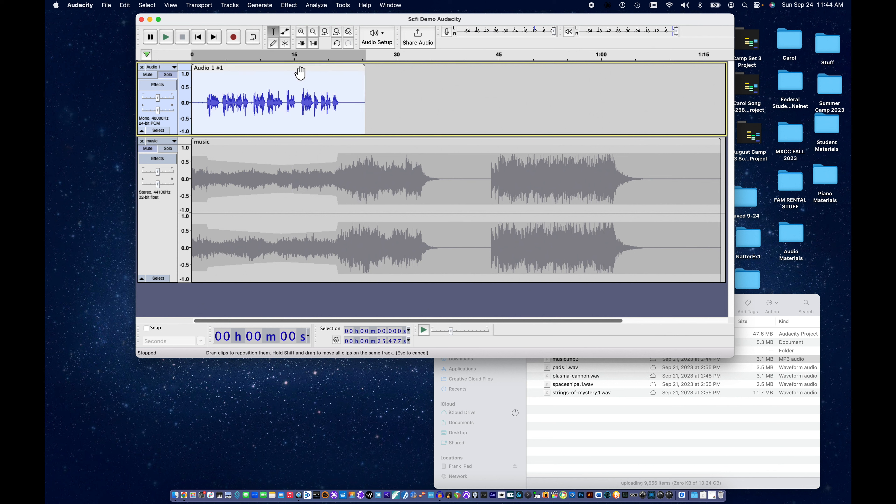
{"action": "left_click", "coordinate": [288, 6]}
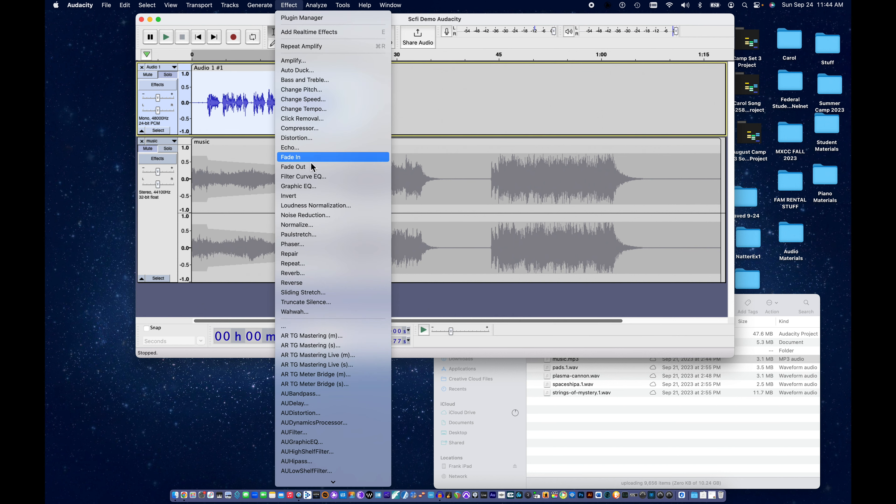
{"action": "left_click", "coordinate": [306, 225]}
{"action": "left_click", "coordinate": [489, 172]}
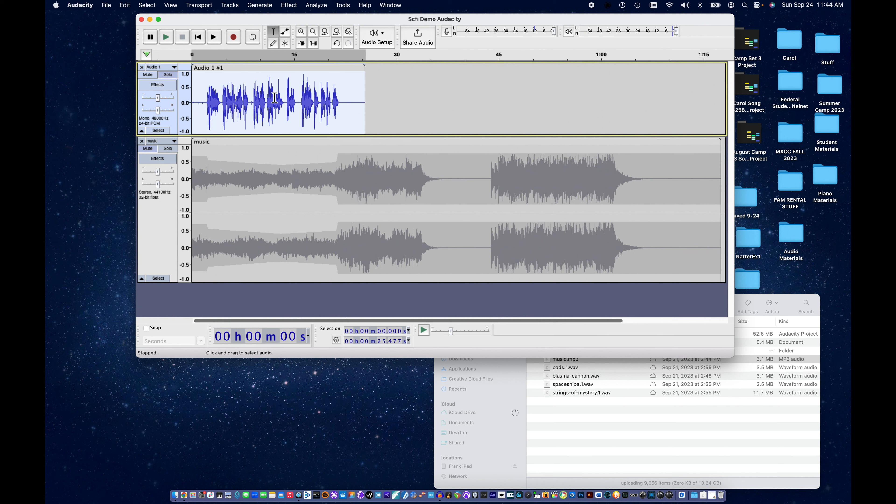
Turn off solo on the narration track and return the cursor to the start of the project.
{"action": "left_click", "coordinate": [207, 101]}
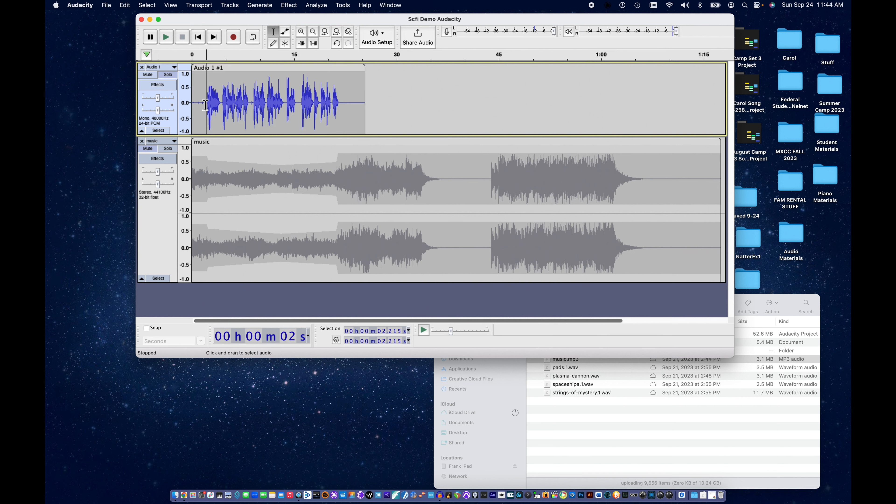
{"action": "left_click", "coordinate": [173, 76]}
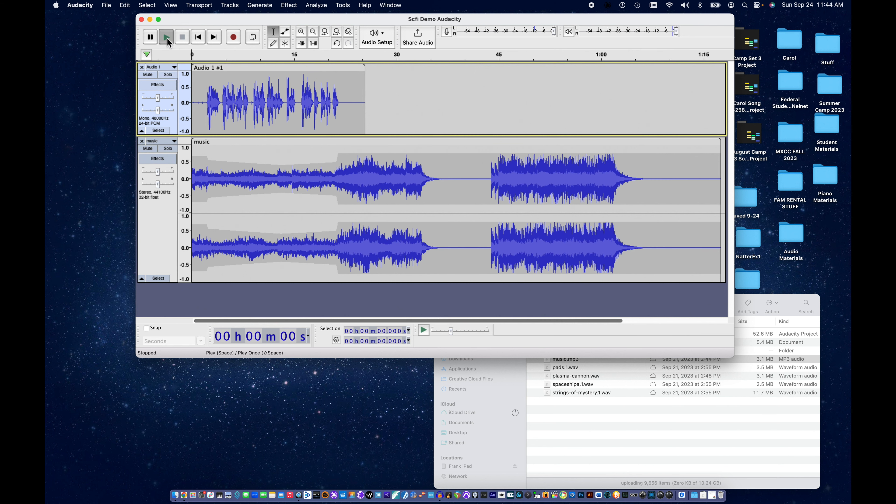
Play the mix from the start, stop it, and lower the music track's gain to about -2 dB.
{"action": "left_click", "coordinate": [166, 38]}
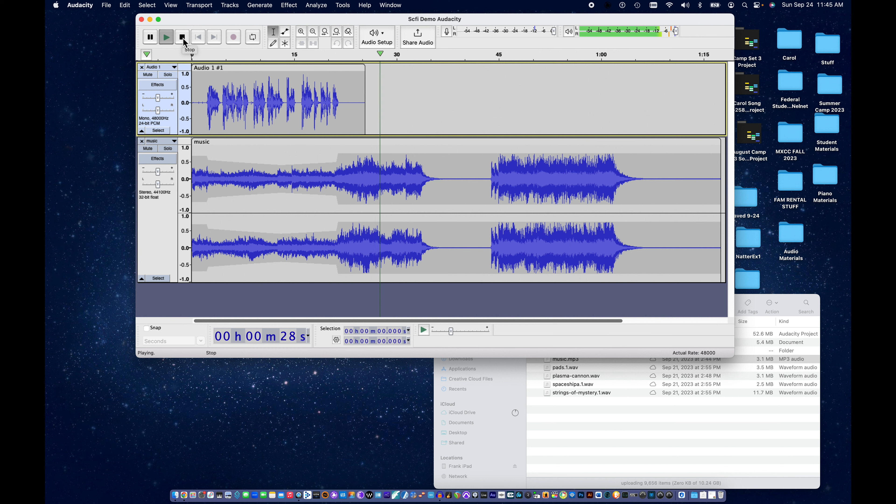
{"action": "left_click", "coordinate": [183, 40]}
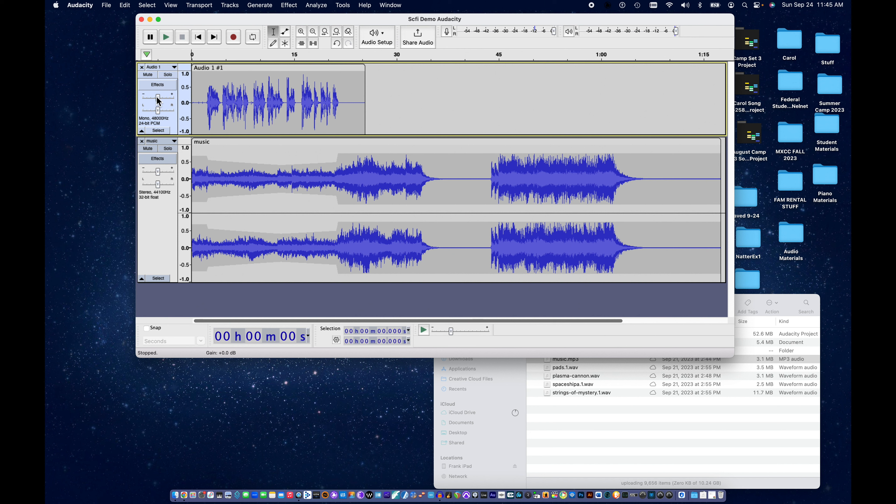
{"action": "mouse_move", "coordinate": [159, 173]}
{"action": "left_click_drag", "start_coordinate": [157, 171], "coordinate": [155, 171]}
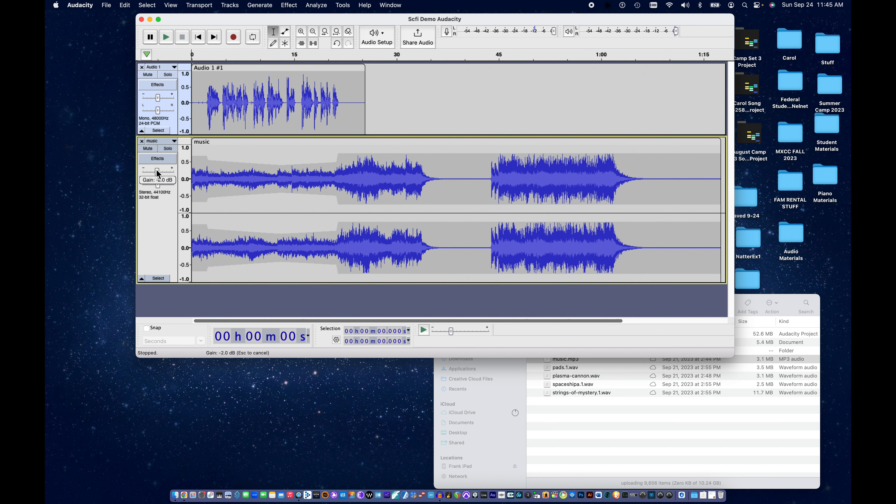
{"action": "left_click_drag", "start_coordinate": [156, 169], "coordinate": [156, 170]}
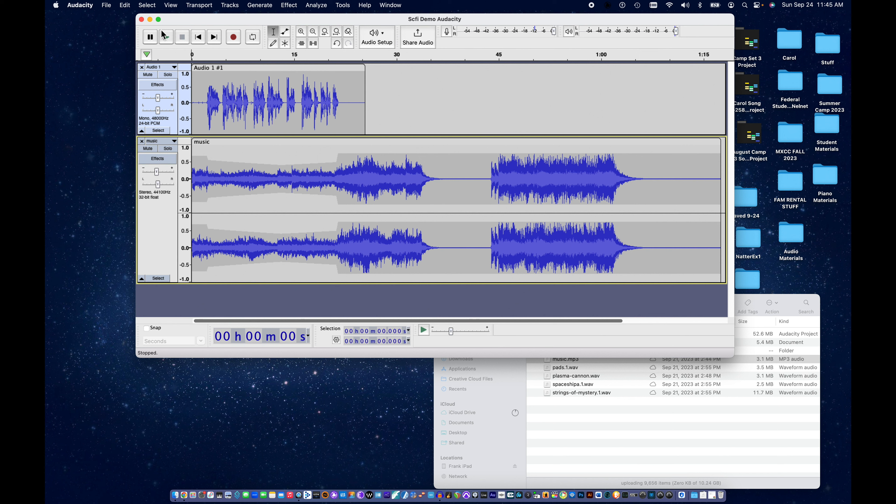
Lower the gain of the music and narration tracks a little, playing the mix before and after to check the output level.
{"action": "left_click", "coordinate": [170, 37]}
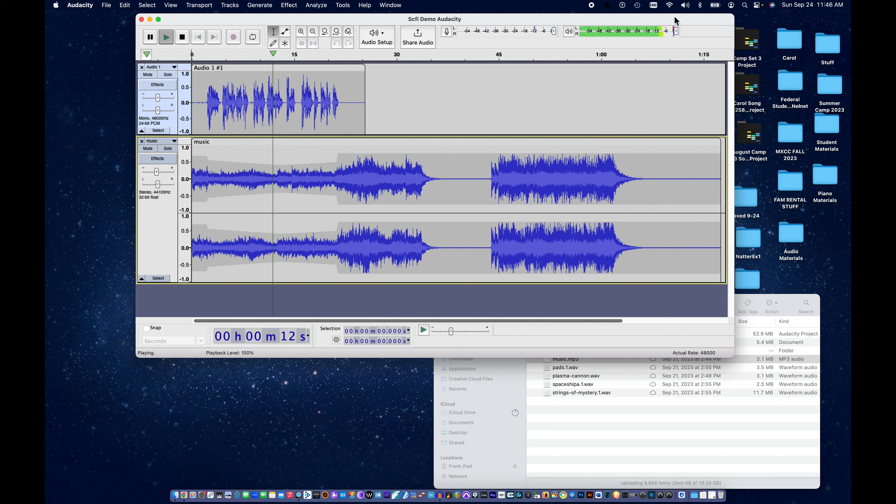
{"action": "left_click", "coordinate": [182, 37]}
{"action": "key", "text": "space"}
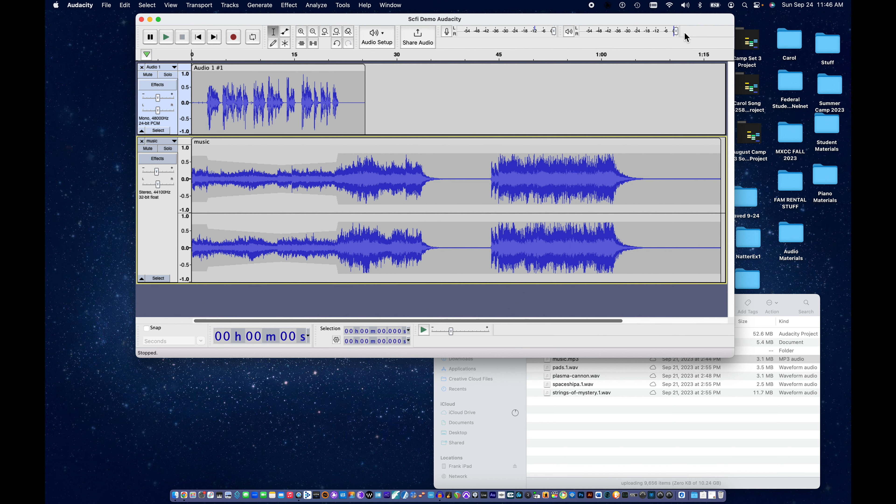
{"action": "left_click_drag", "start_coordinate": [158, 171], "coordinate": [152, 175]}
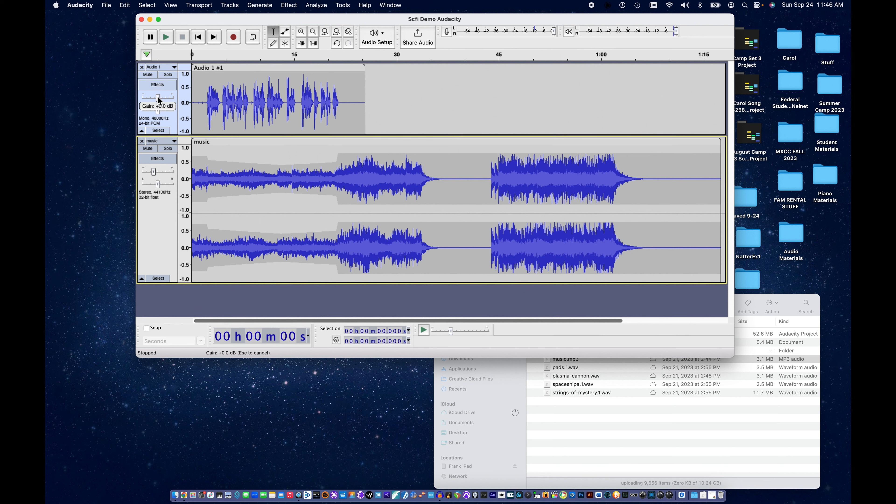
{"action": "left_click_drag", "start_coordinate": [153, 96], "coordinate": [153, 96]}
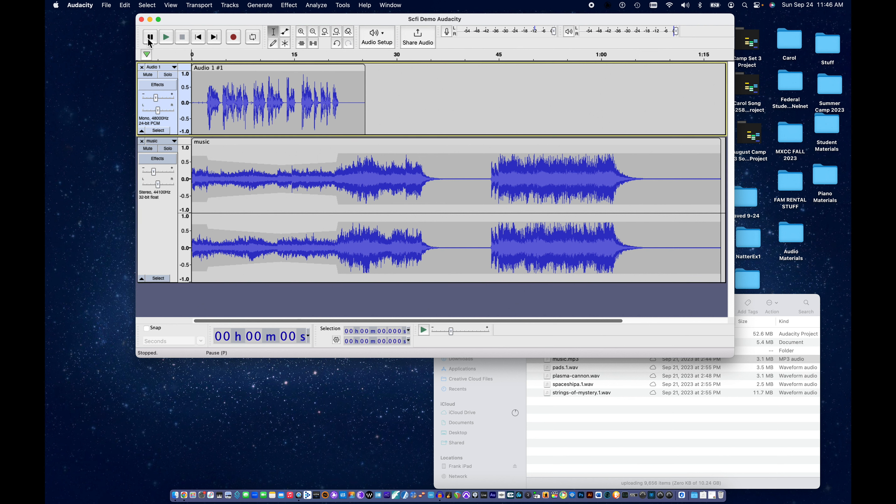
{"action": "left_click", "coordinate": [165, 40]}
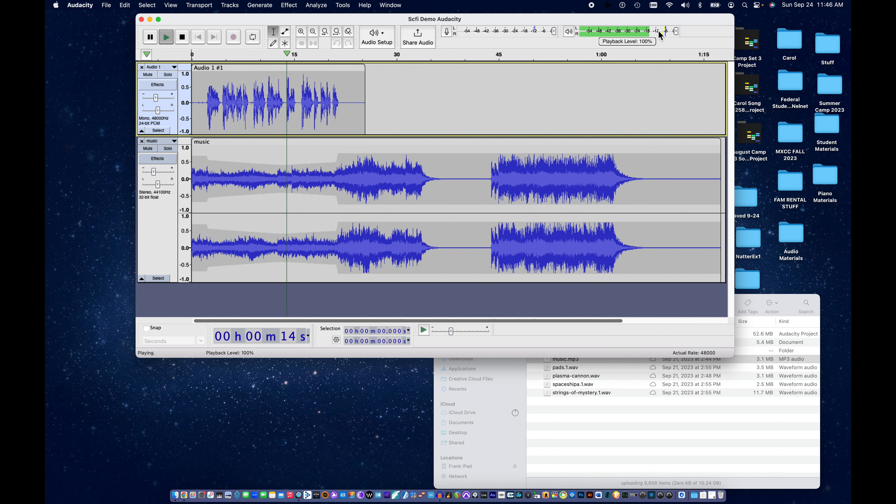
{"action": "left_click", "coordinate": [182, 40]}
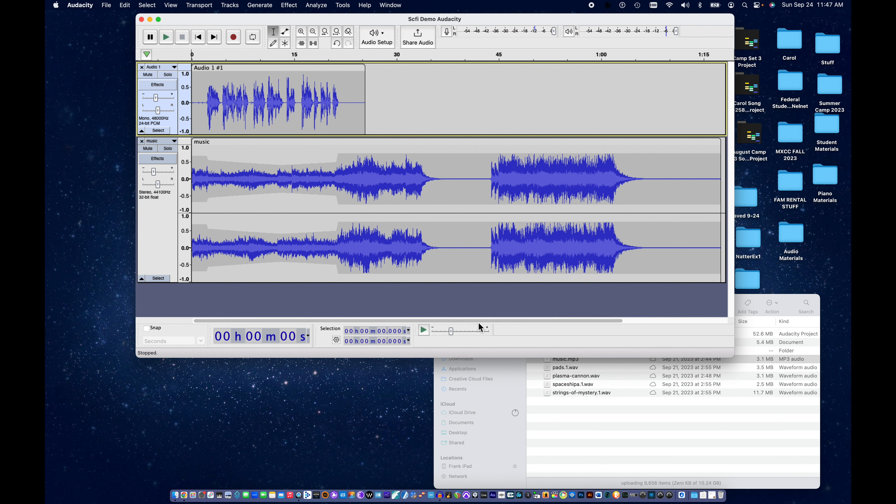
Trim the end of the music clip to about 27.3 seconds and fade out the part from 25.041 to 27.317 seconds.
{"action": "scroll", "coordinate": [488, 324], "scroll_direction": "right", "scroll_amount": 5}
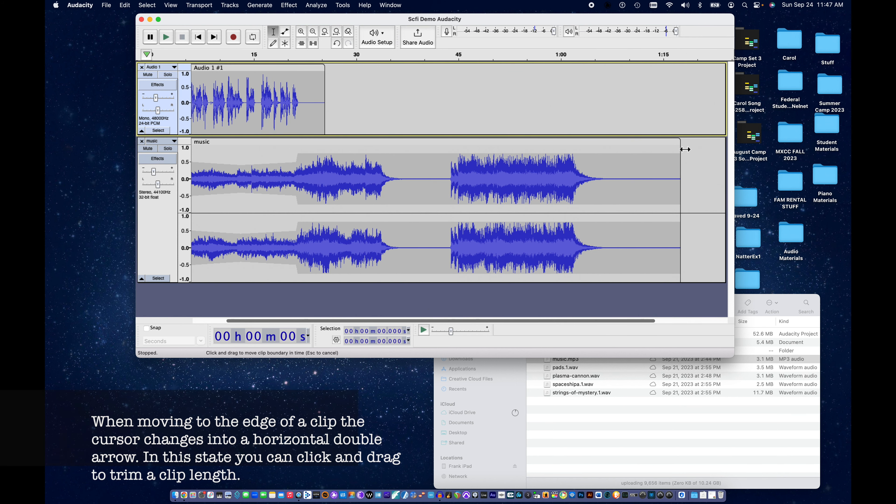
{"action": "left_click_drag", "start_coordinate": [681, 145], "coordinate": [341, 202]}
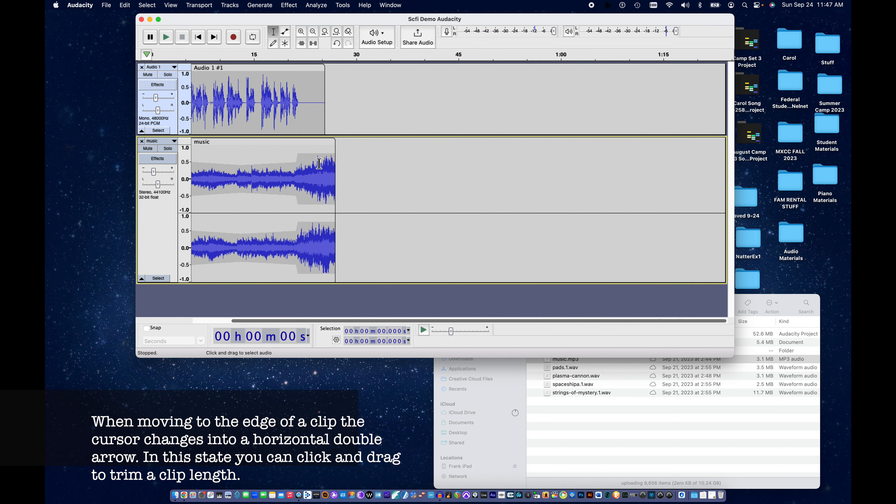
{"action": "left_click_drag", "start_coordinate": [322, 159], "coordinate": [341, 160]}
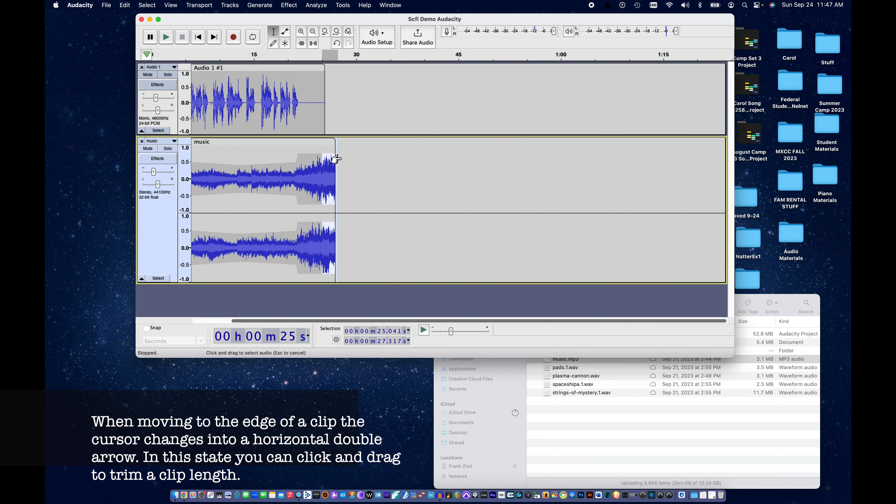
{"action": "left_click", "coordinate": [288, 5]}
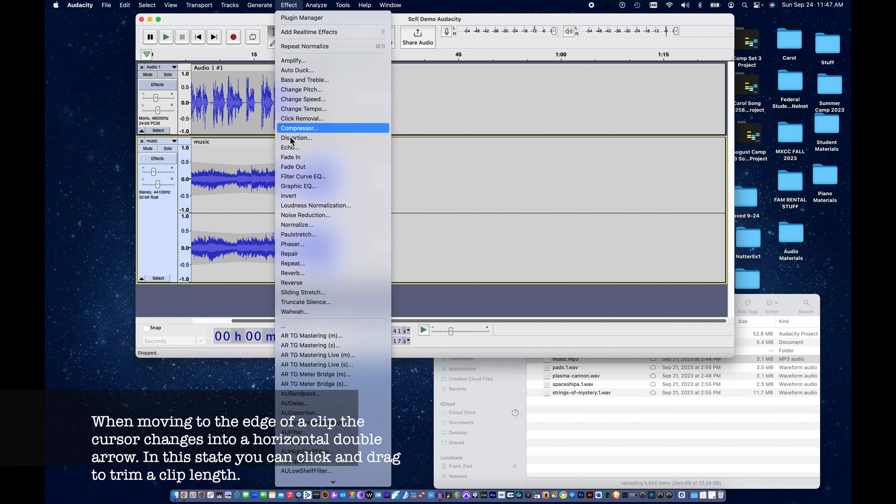
{"action": "left_click", "coordinate": [295, 168]}
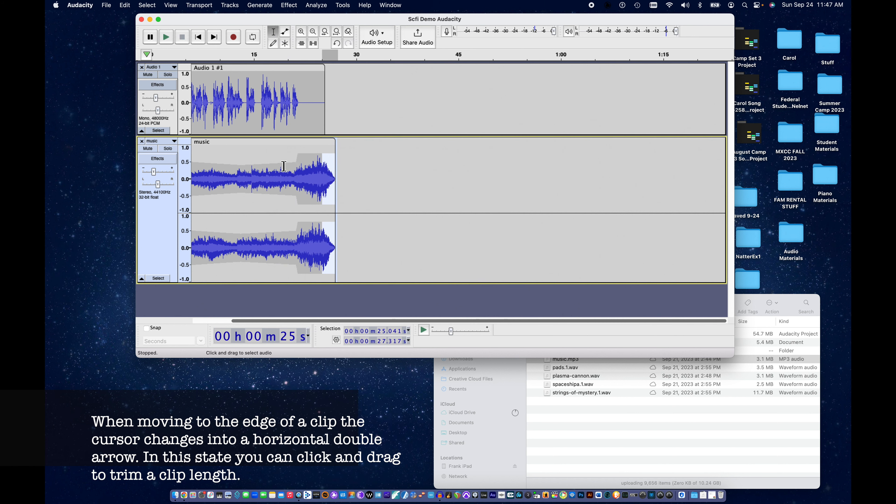
Play the ending from about 19.6 seconds, then undo the music clip's fade-out and end trim.
{"action": "left_click", "coordinate": [285, 92]}
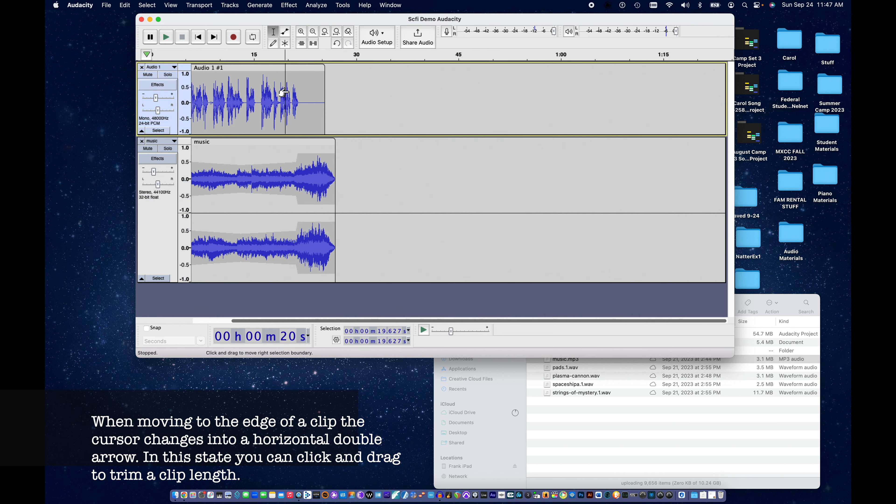
{"action": "key", "text": "space"}
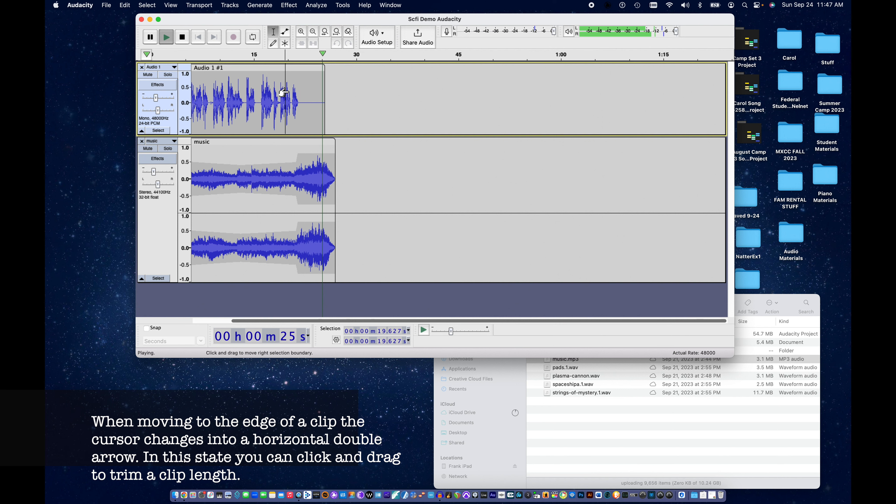
{"action": "key", "text": "space"}
{"action": "key", "text": "space"}
{"action": "key", "text": "space"}
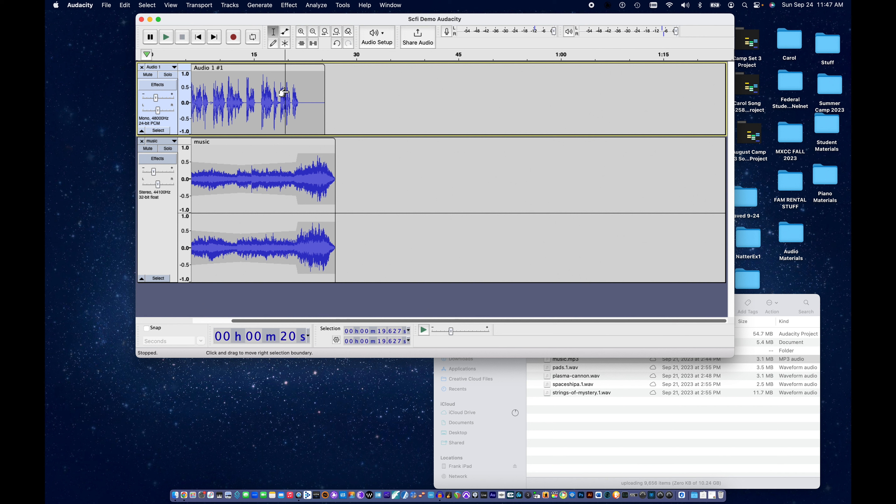
{"action": "key", "text": "super+z"}
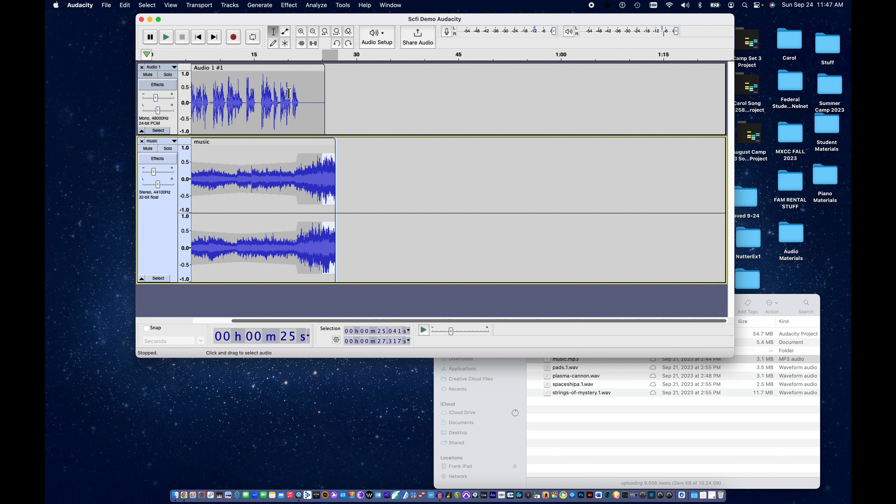
{"action": "key", "text": "super+z"}
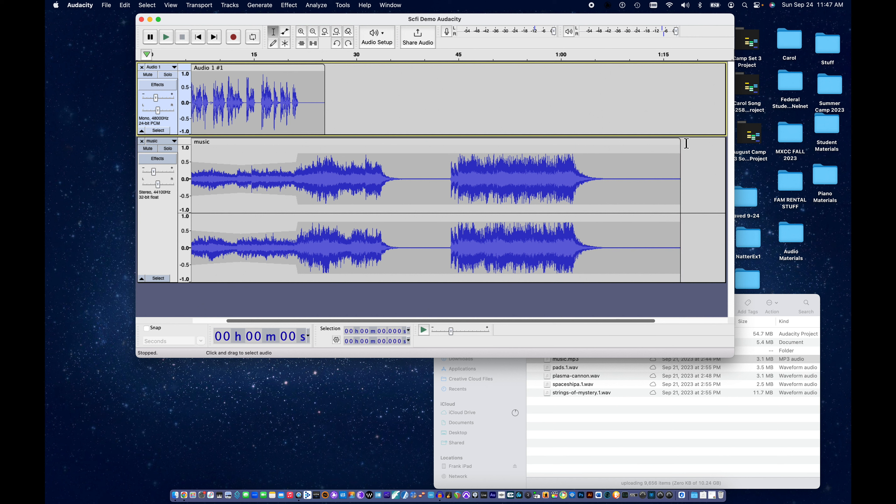
Trim the end of the music clip to about 30.6 seconds and fade out the part from 25.477 to 30.578 seconds.
{"action": "left_click_drag", "start_coordinate": [650, 144], "coordinate": [360, 170]}
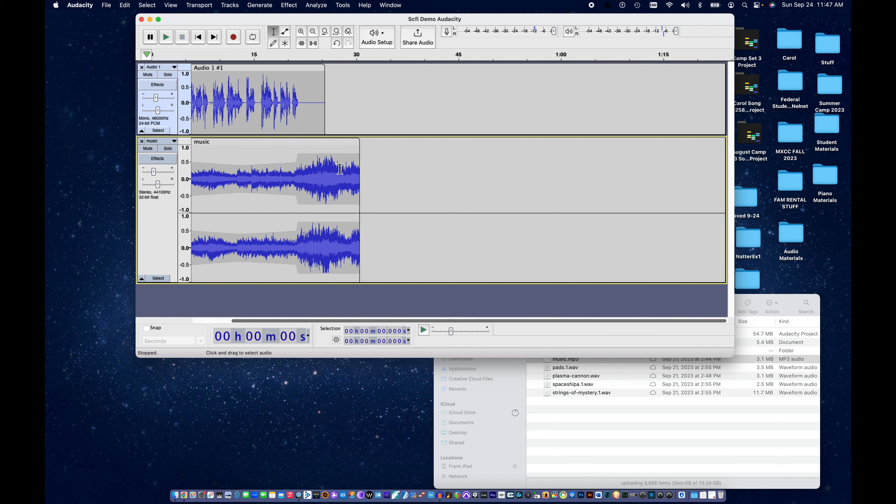
{"action": "left_click_drag", "start_coordinate": [331, 165], "coordinate": [362, 171]}
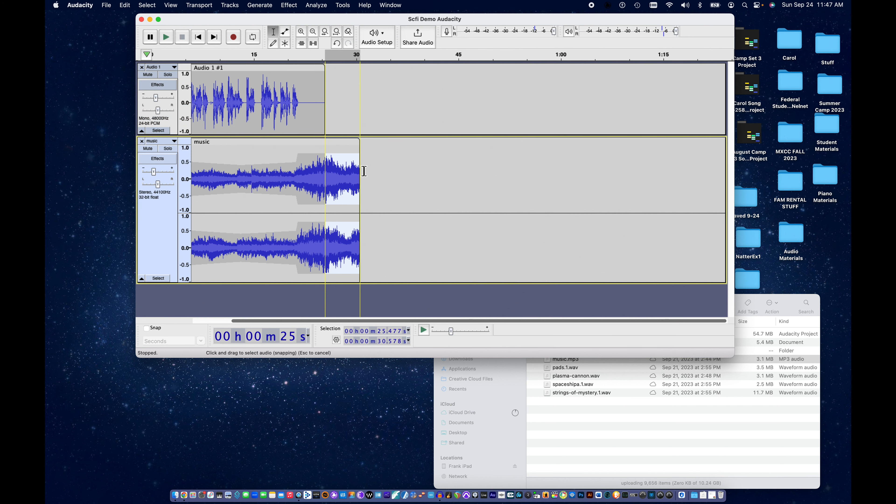
{"action": "left_click", "coordinate": [293, 7]}
{"action": "left_click", "coordinate": [307, 167]}
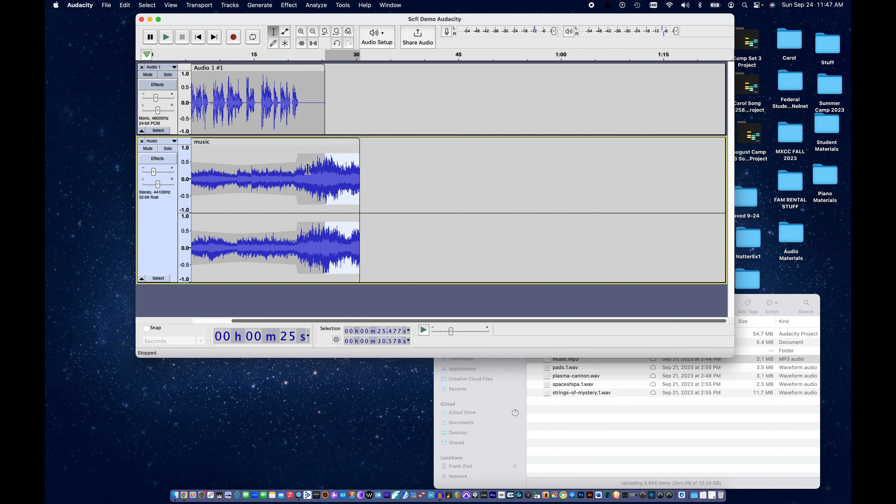
Play the mix from about 18.4 seconds to hear the music's fade-out, then stop playback.
{"action": "left_click", "coordinate": [277, 97]}
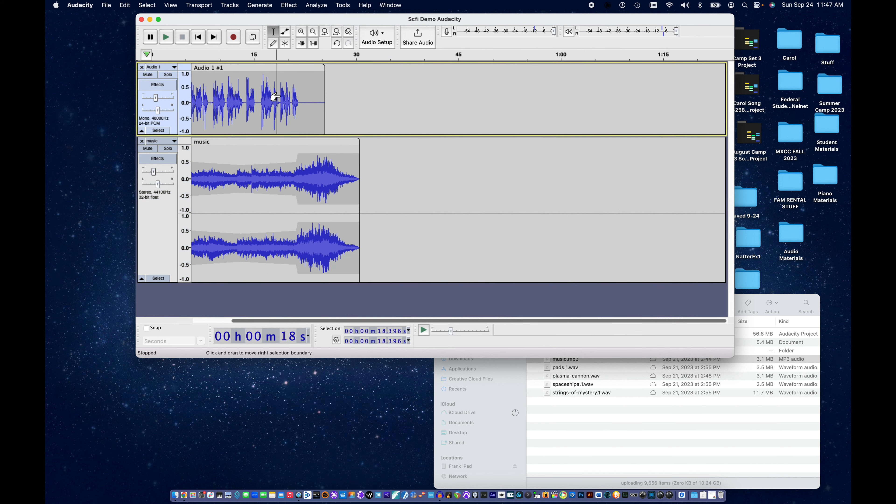
{"action": "key", "text": "space"}
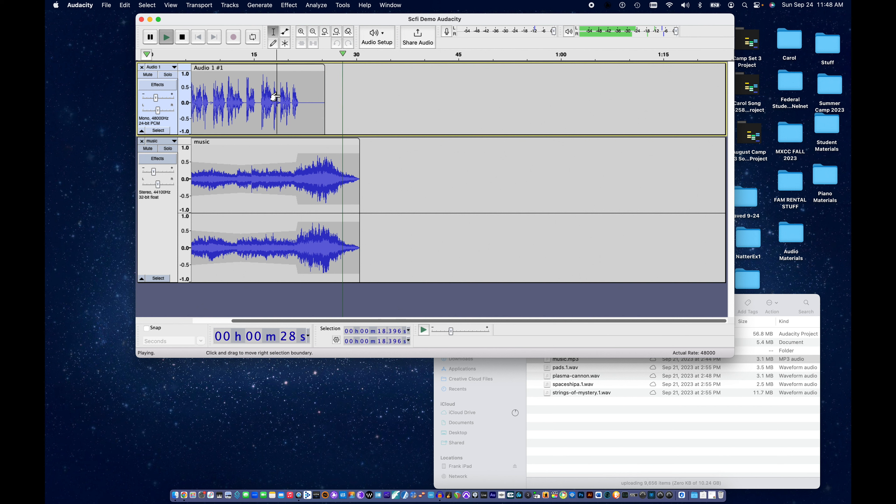
{"action": "left_click", "coordinate": [182, 39]}
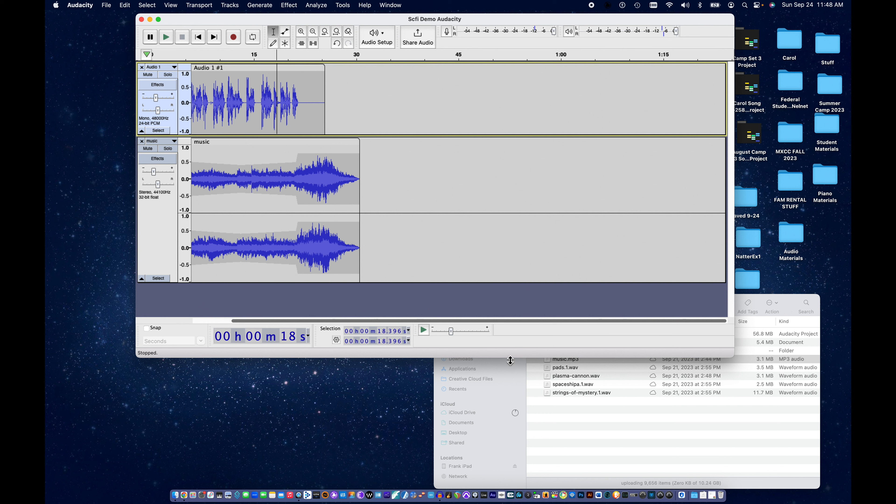
Enlarge the project window downward, import pads.1.wav from the Sci Fi Audio folder as a new track, and minimize the Finder window.
{"action": "left_click_drag", "start_coordinate": [510, 393], "coordinate": [510, 450]}
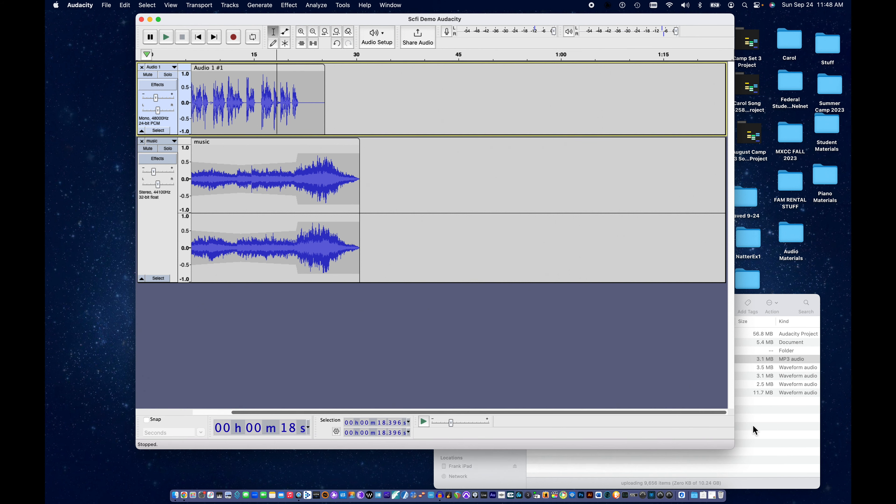
{"action": "left_click", "coordinate": [769, 427]}
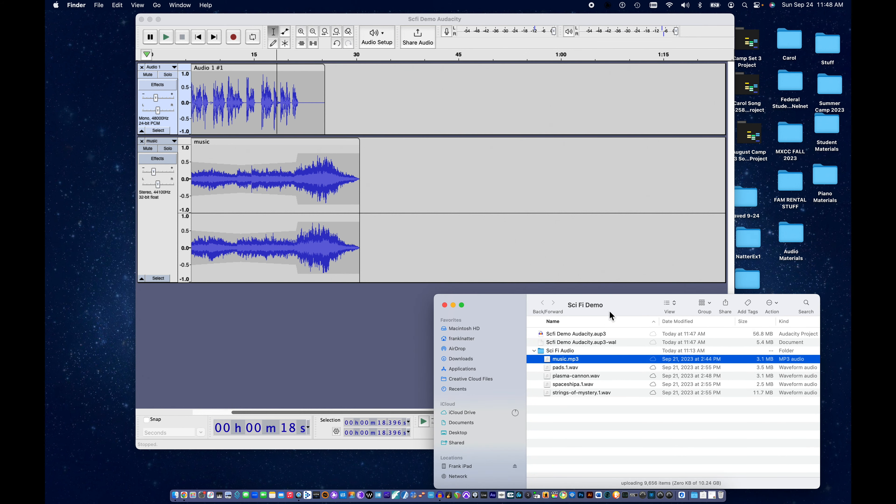
{"action": "left_click", "coordinate": [558, 369]}
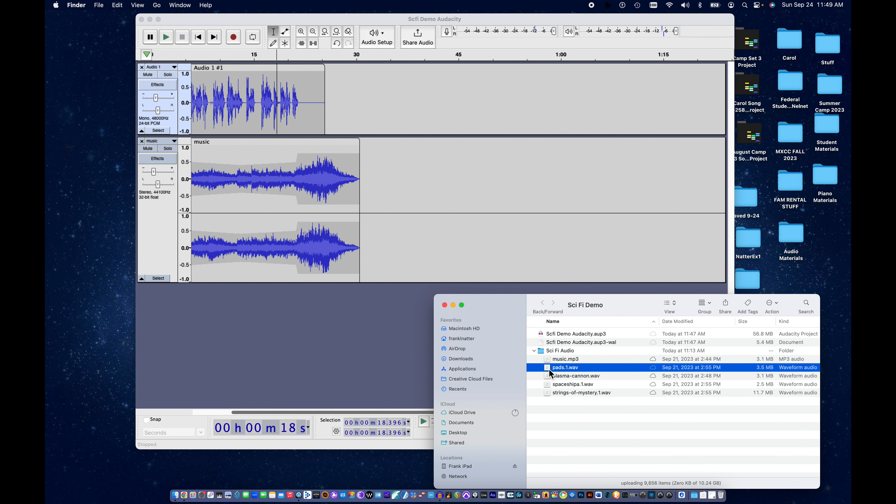
{"action": "left_click_drag", "start_coordinate": [548, 369], "coordinate": [356, 341]}
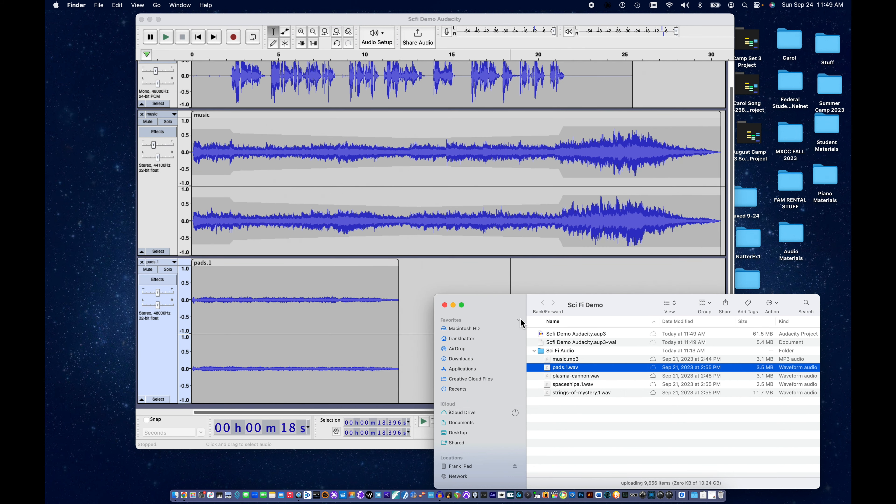
{"action": "left_click", "coordinate": [453, 305]}
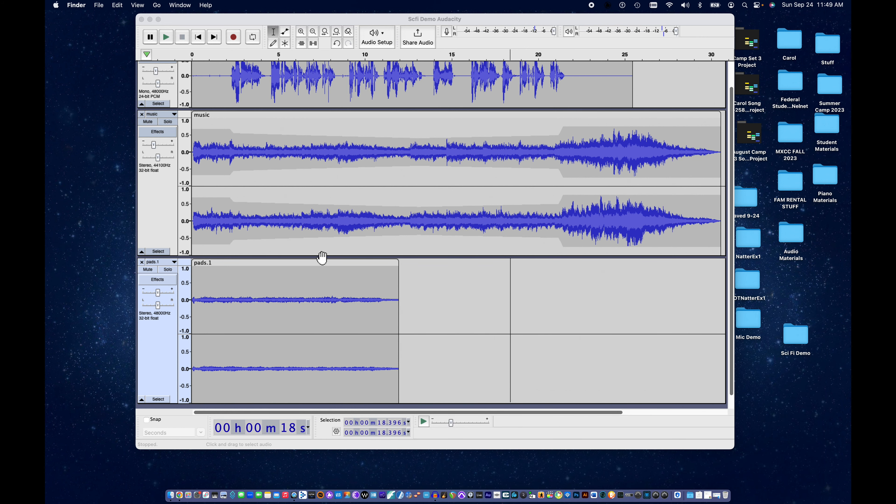
Select the entire music track, from 0 to 30.578 seconds.
{"action": "scroll", "coordinate": [306, 277], "scroll_direction": "up", "scroll_amount": 3}
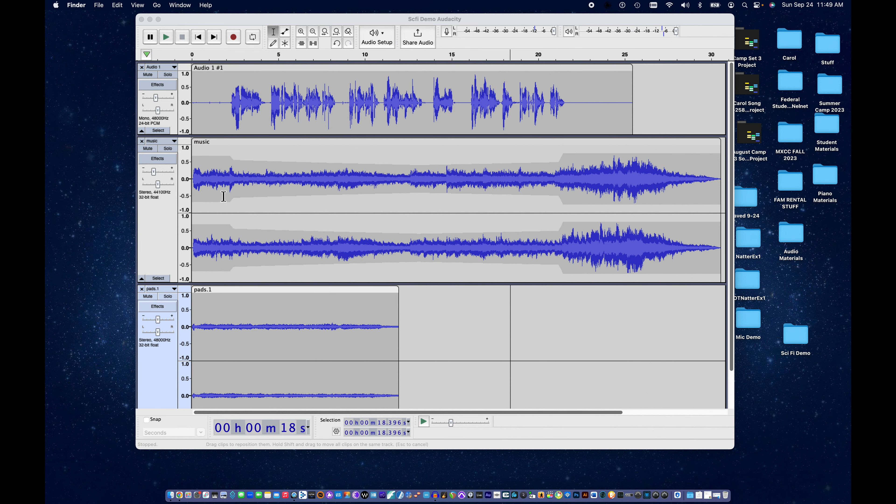
{"action": "left_click", "coordinate": [427, 345]}
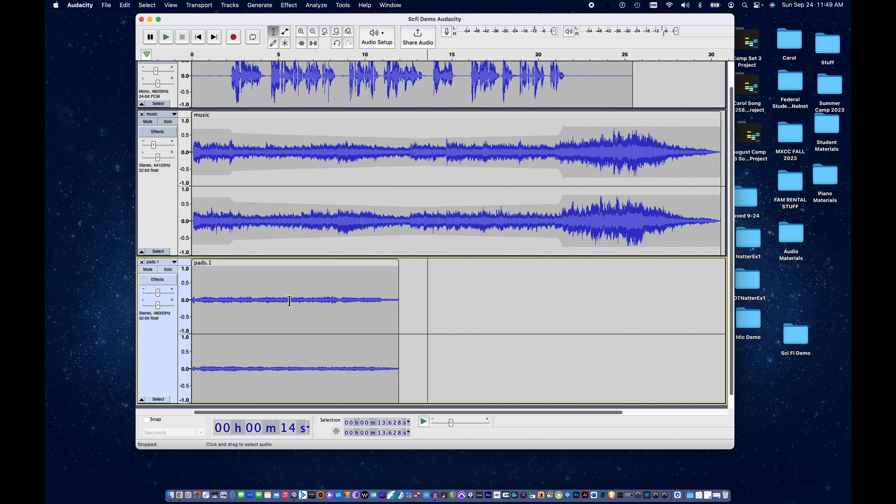
{"action": "left_click_drag", "start_coordinate": [163, 214], "coordinate": [162, 216]}
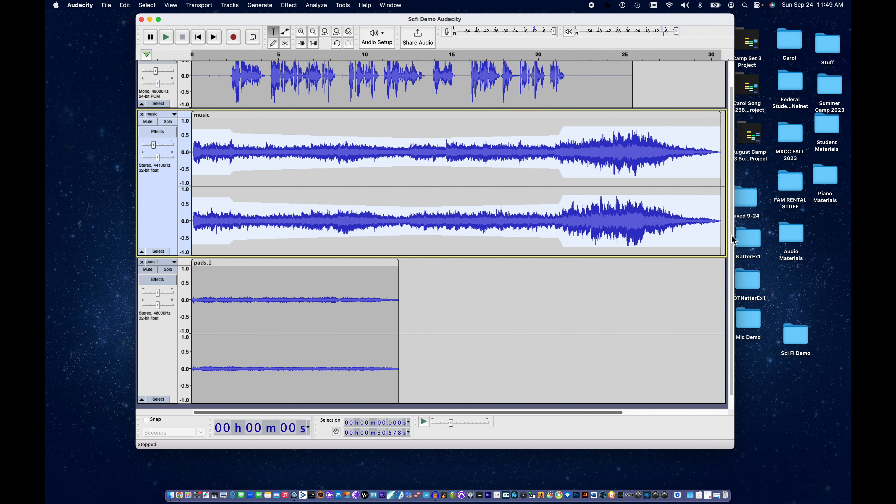
{"action": "scroll", "coordinate": [600, 212], "scroll_direction": "up", "scroll_amount": 2}
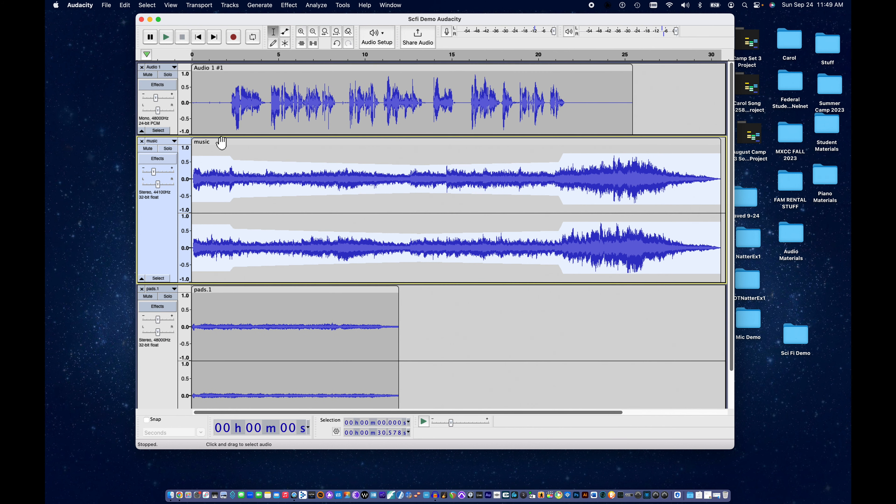
Move the narration and music clips together with the Multi-Tool so both start at 2.037 seconds.
{"action": "left_click", "coordinate": [171, 120]}
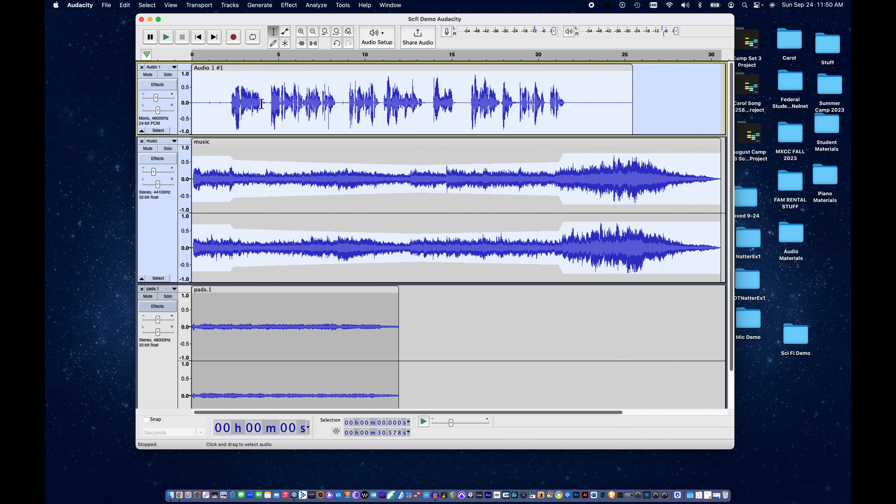
{"action": "left_click", "coordinate": [285, 44]}
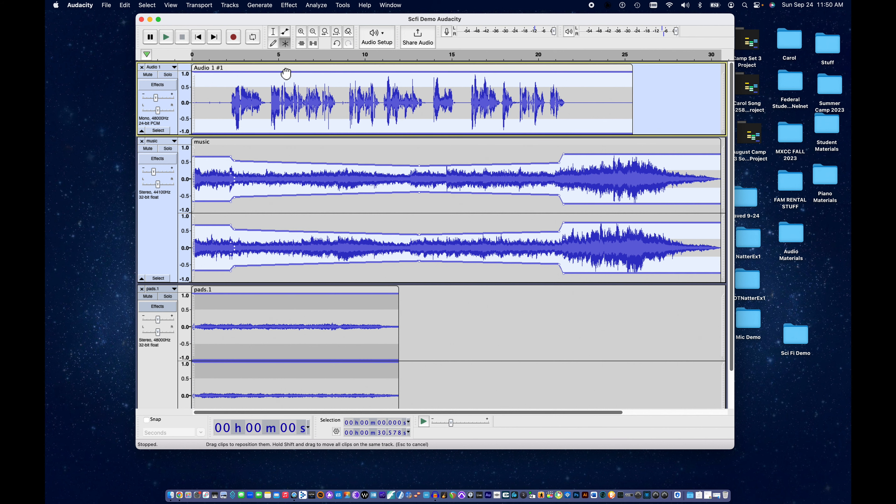
{"action": "left_click_drag", "start_coordinate": [291, 73], "coordinate": [322, 73]}
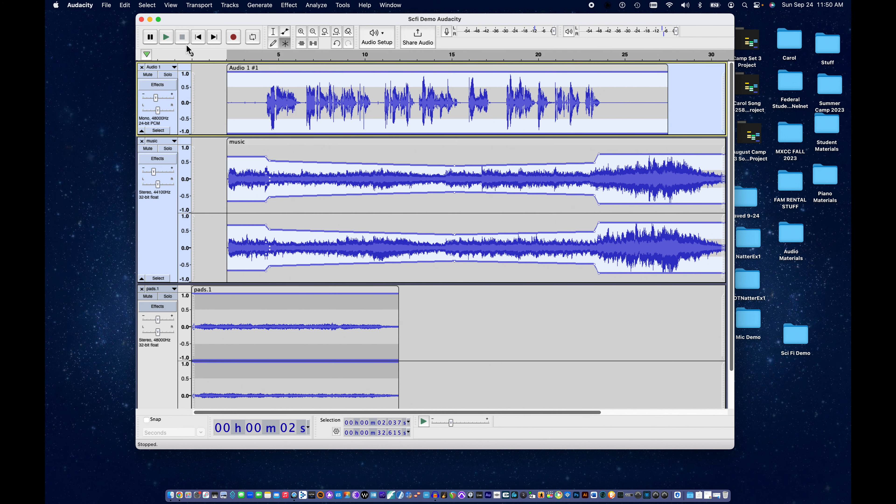
Clear the selection and play the mix from the beginning to hear the pad lead-in, then stop playback.
{"action": "left_click", "coordinate": [215, 96]}
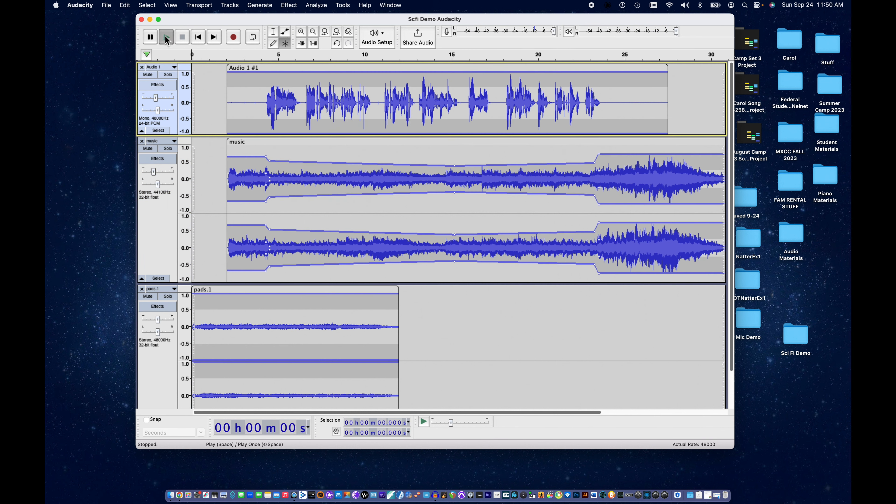
{"action": "left_click", "coordinate": [167, 38]}
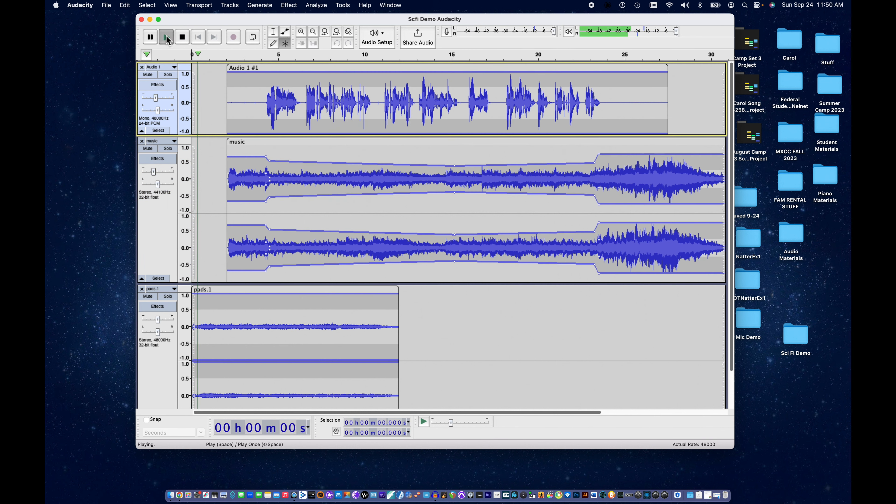
{"action": "left_click", "coordinate": [182, 38]}
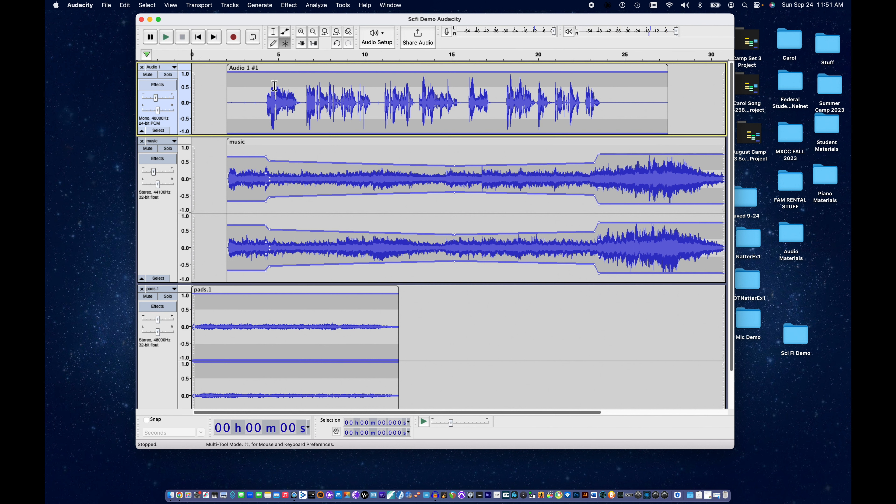
Select the music and narration tracks together and shift both clips to start at 3.686 seconds.
{"action": "left_click", "coordinate": [162, 233]}
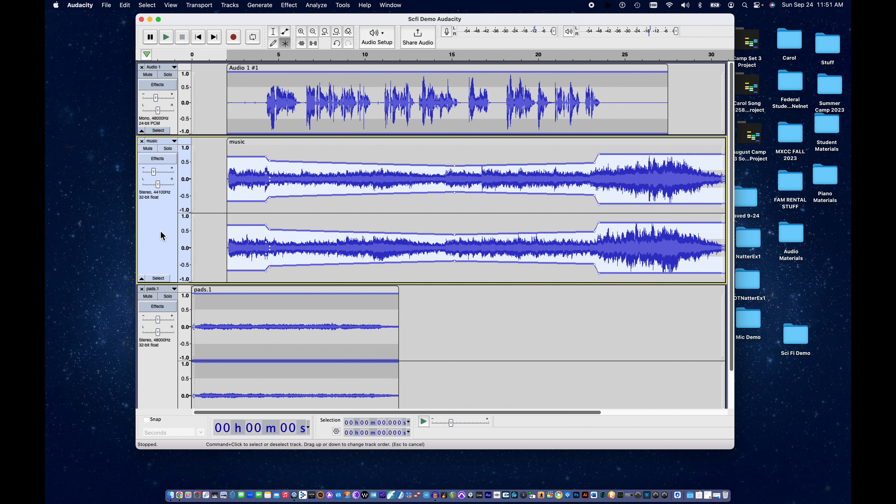
{"action": "left_click", "coordinate": [172, 120]}
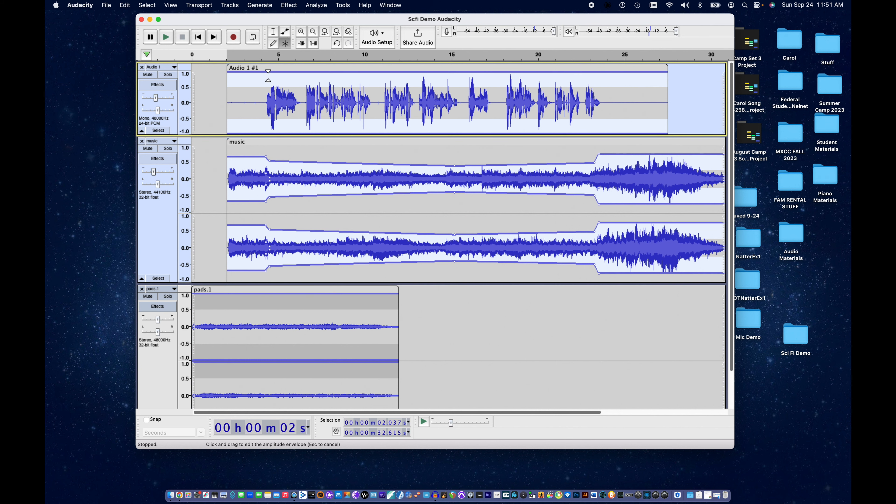
{"action": "left_click_drag", "start_coordinate": [273, 72], "coordinate": [306, 71]}
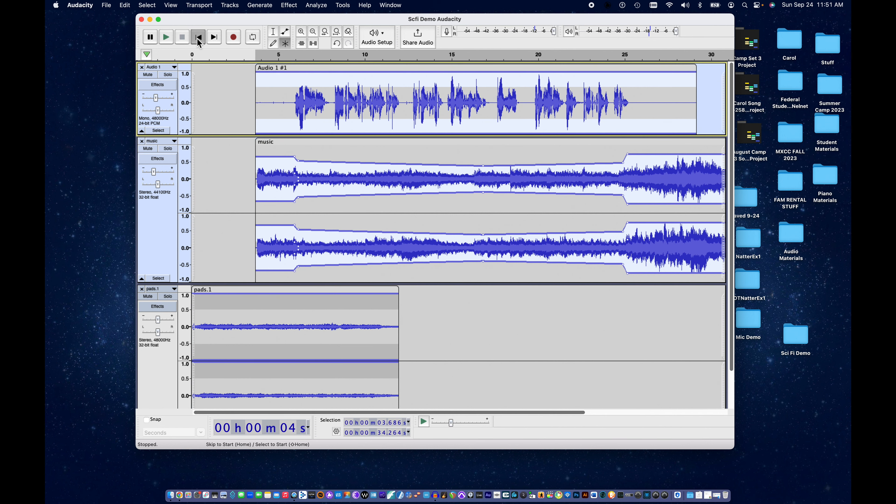
Play the mix from the start to check the longer pad intro before the music, then stop playback.
{"action": "left_click", "coordinate": [199, 38]}
{"action": "left_click", "coordinate": [168, 38]}
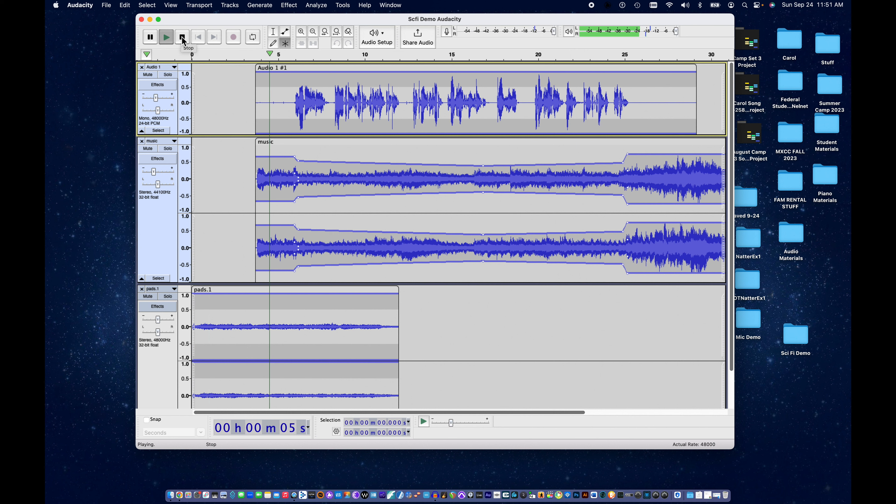
{"action": "left_click", "coordinate": [182, 37]}
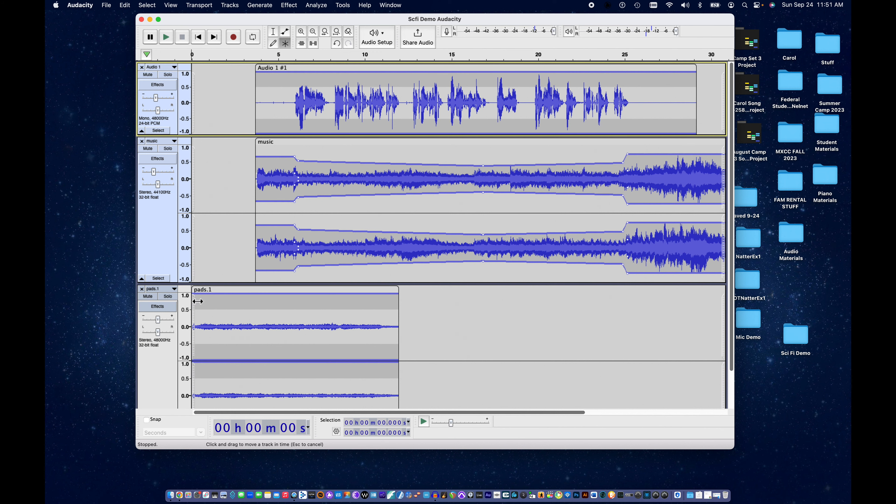
Fade in the beginning of the pads.1 clip from 0 to 0.558 seconds.
{"action": "left_click_drag", "start_coordinate": [202, 300], "coordinate": [185, 303]}
{"action": "scroll", "coordinate": [176, 306], "scroll_direction": "down", "scroll_amount": 2}
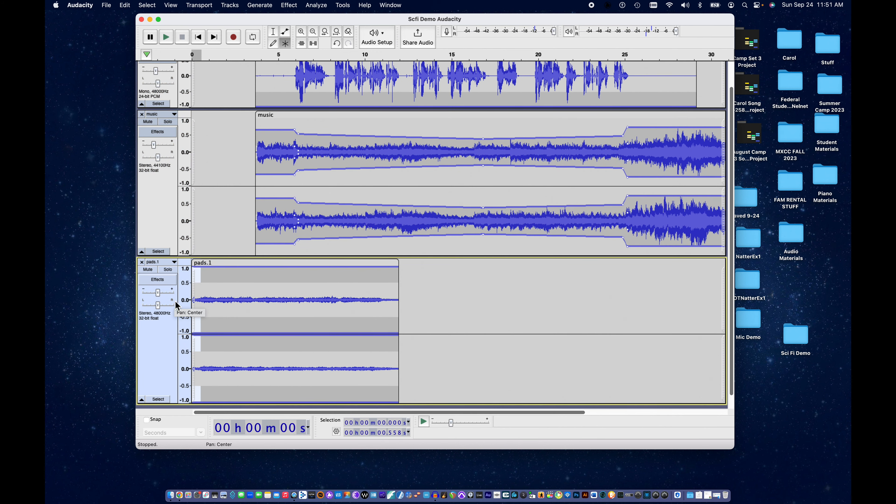
{"action": "left_click", "coordinate": [290, 6]}
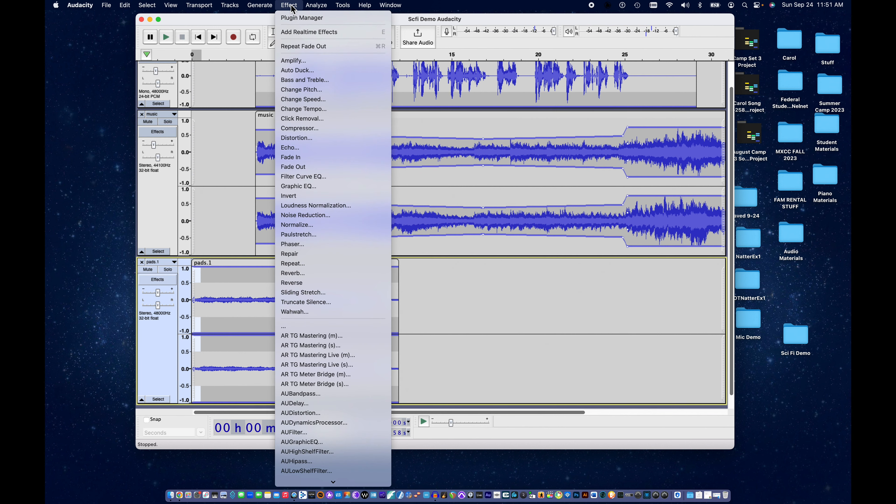
{"action": "left_click", "coordinate": [299, 158]}
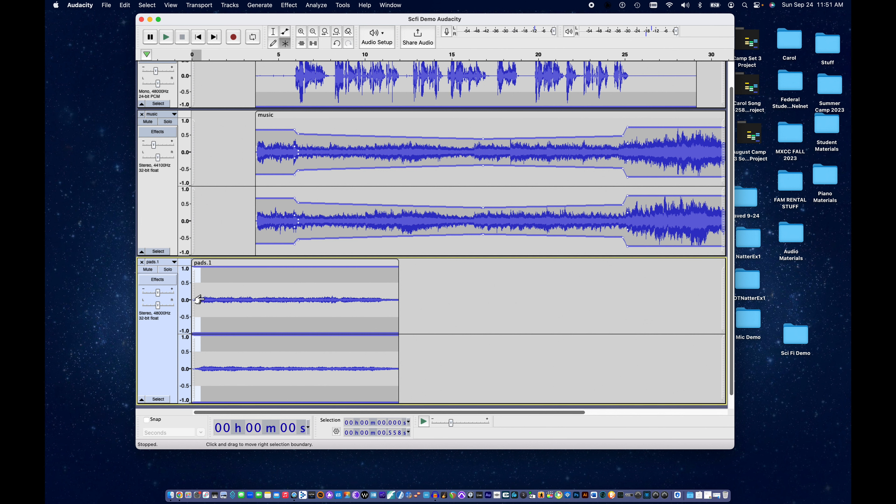
Fade out the pads.1 clip from the music's start at 3.686 seconds to 12.100 seconds.
{"action": "left_click", "coordinate": [219, 198]}
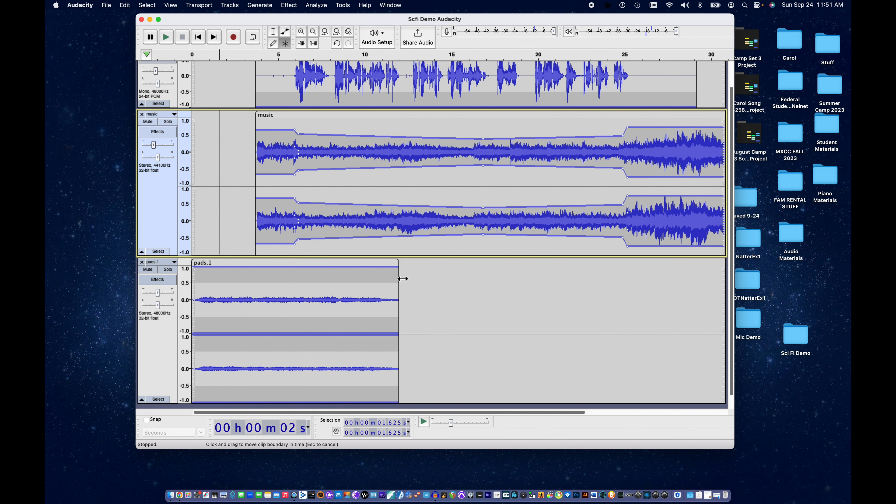
{"action": "left_click_drag", "start_coordinate": [398, 279], "coordinate": [260, 285]}
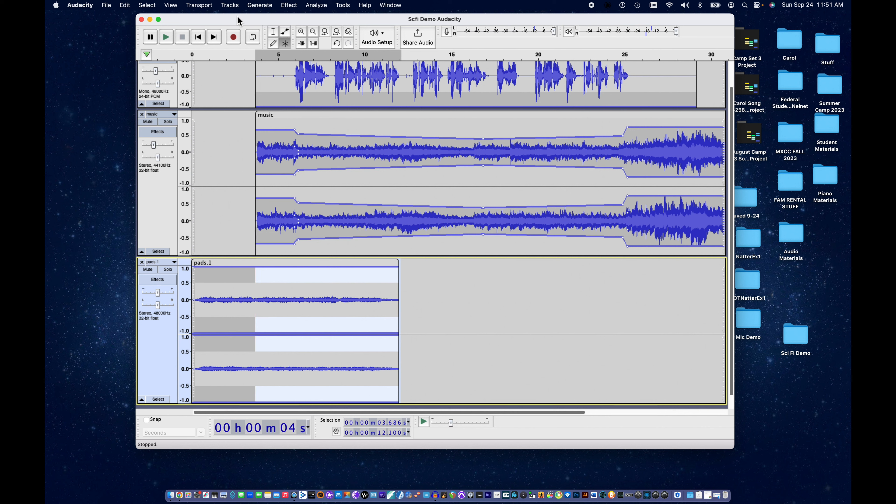
{"action": "left_click", "coordinate": [295, 7]}
{"action": "left_click", "coordinate": [310, 168]}
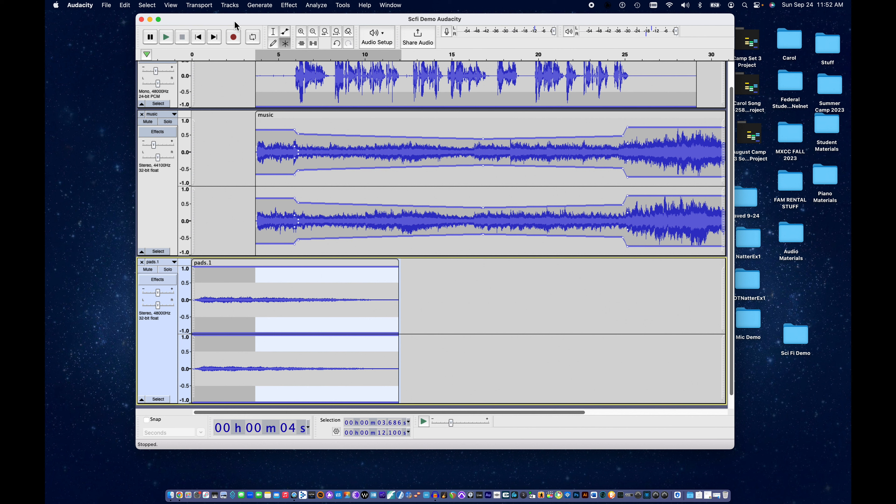
Play the mix from the start to hear the faded pads lead into the music, then stop playback.
{"action": "left_click", "coordinate": [167, 41]}
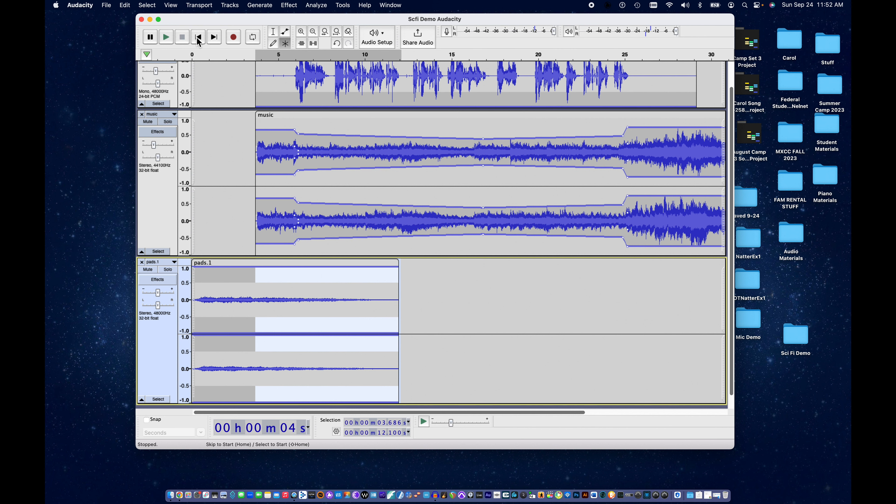
{"action": "left_click", "coordinate": [192, 40]}
{"action": "left_click", "coordinate": [168, 38]}
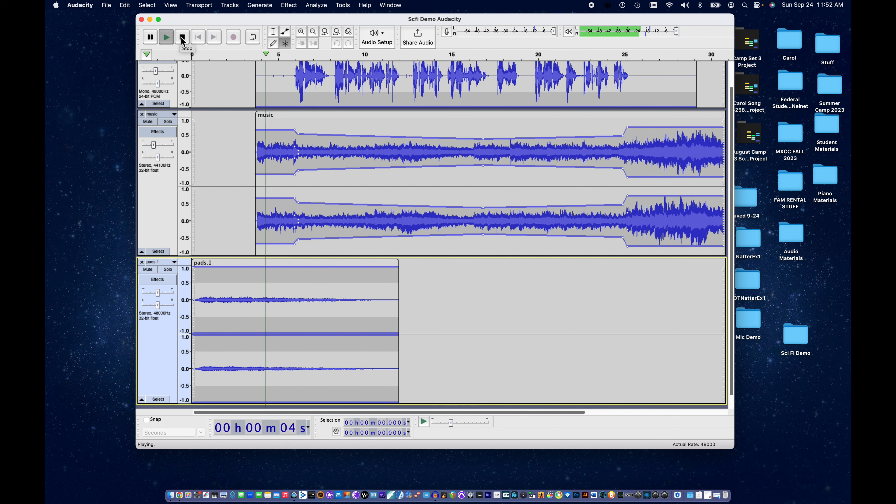
{"action": "left_click", "coordinate": [182, 38]}
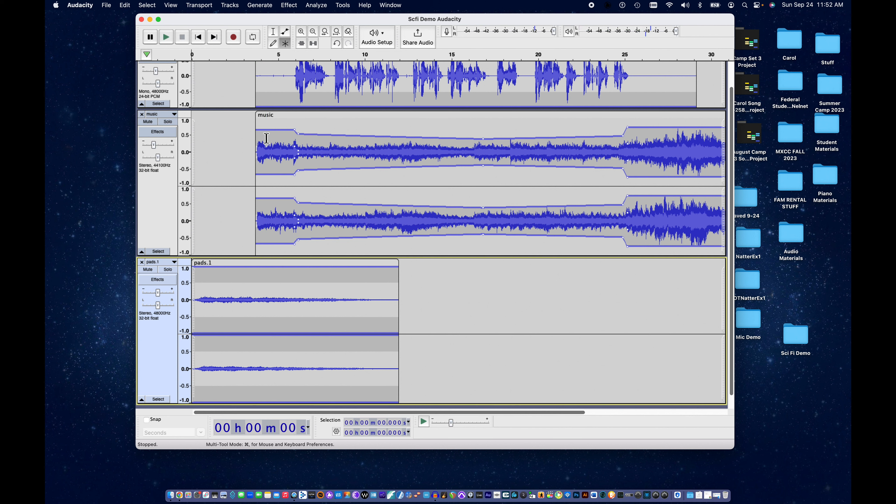
Fade in the beginning of the music clip from 3.686 to 4.122 seconds.
{"action": "left_click", "coordinate": [263, 138]}
{"action": "left_click_drag", "start_coordinate": [259, 138], "coordinate": [257, 138]}
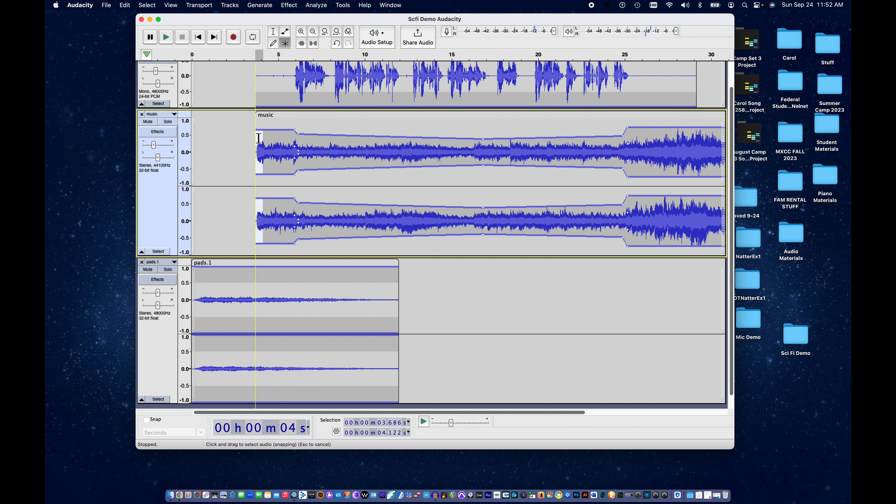
{"action": "left_click", "coordinate": [288, 5]}
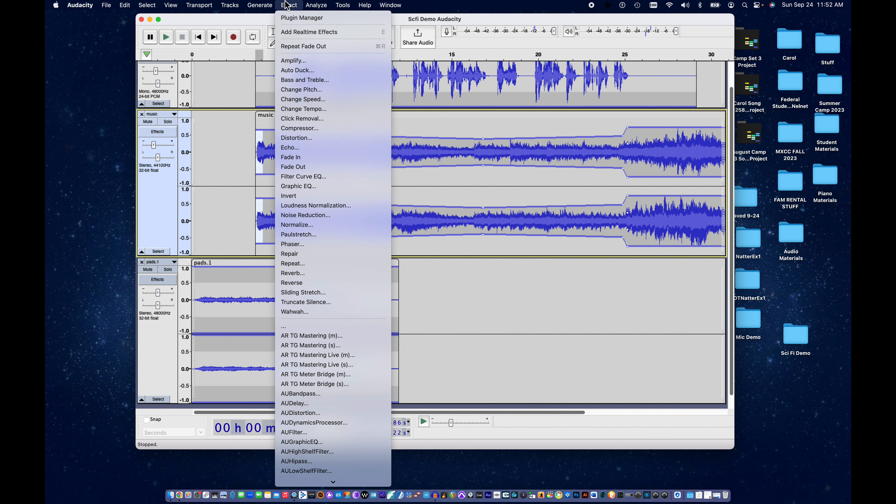
{"action": "left_click", "coordinate": [313, 159]}
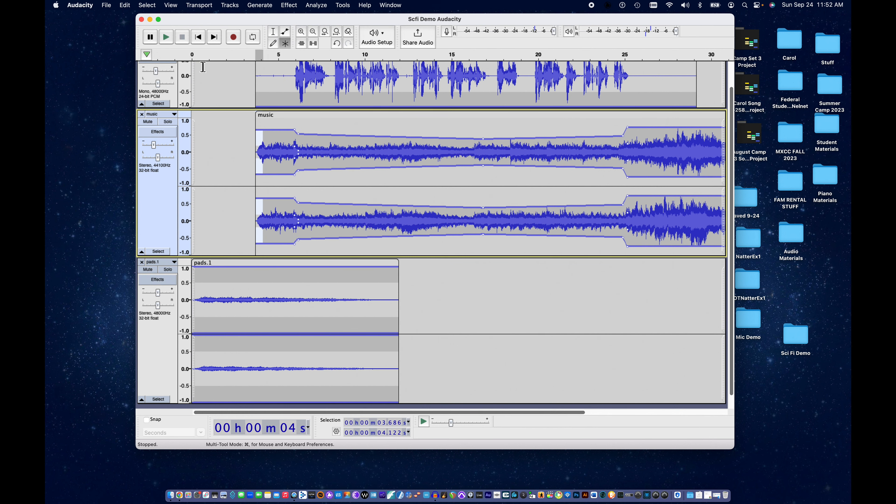
Play the mix from the start to check the music's fade-in, then stop playback.
{"action": "left_click", "coordinate": [198, 37]}
{"action": "key", "text": "space"}
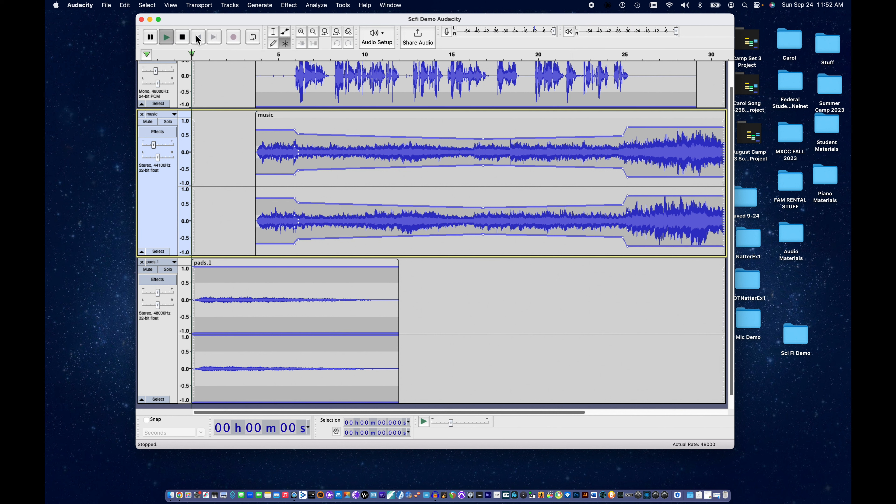
{"action": "left_click", "coordinate": [182, 38]}
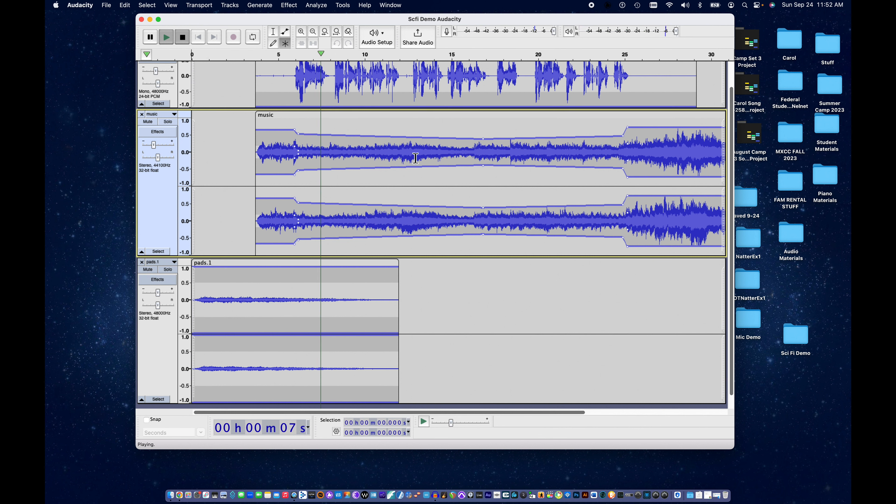
{"action": "scroll", "coordinate": [416, 158], "scroll_direction": "right", "scroll_amount": 8}
{"action": "scroll", "coordinate": [416, 158], "scroll_direction": "left", "scroll_amount": 8}
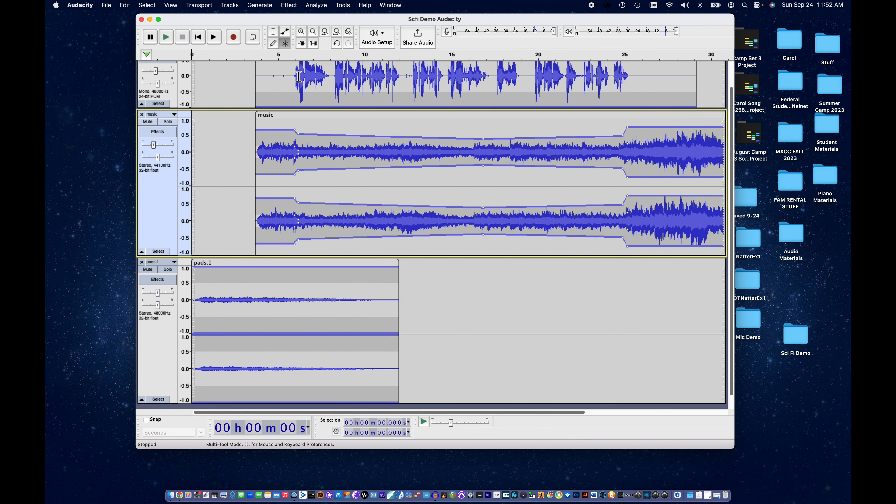
Play the mix from 5.990 seconds, where the narration begins, then stop playback.
{"action": "left_click", "coordinate": [298, 76]}
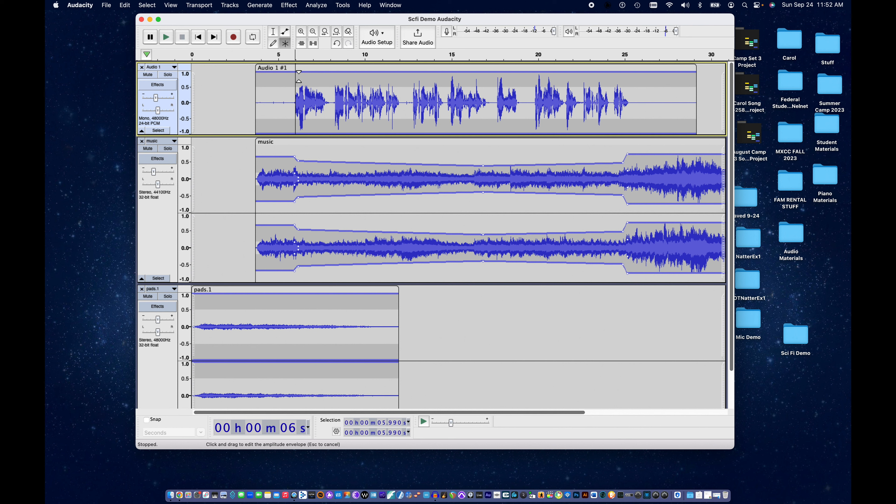
{"action": "key", "text": "space"}
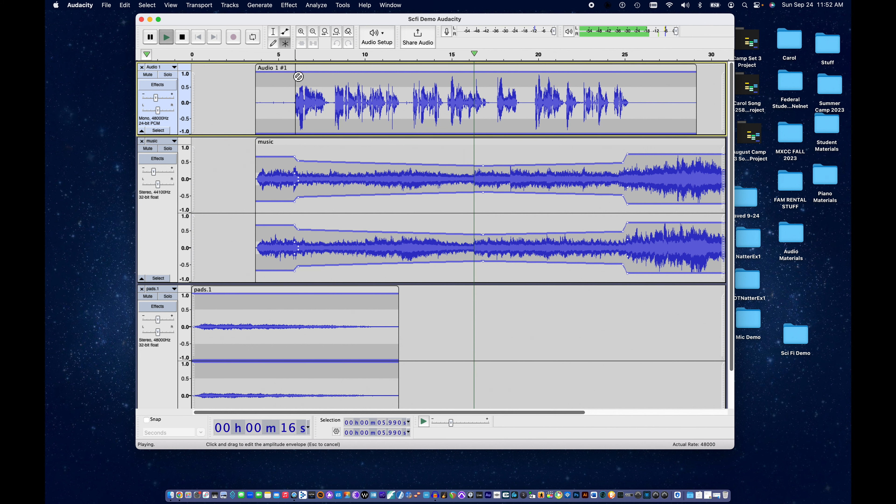
{"action": "key", "text": "space"}
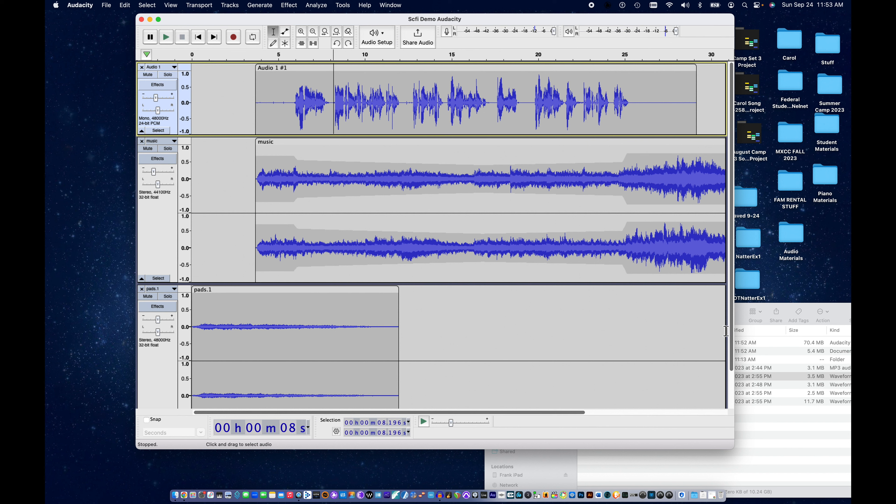
Move the Finder window up and import plasma-cannon.wav from the Sci Fi Audio folder as a new track.
{"action": "left_click_drag", "start_coordinate": [744, 322], "coordinate": [741, 235]}
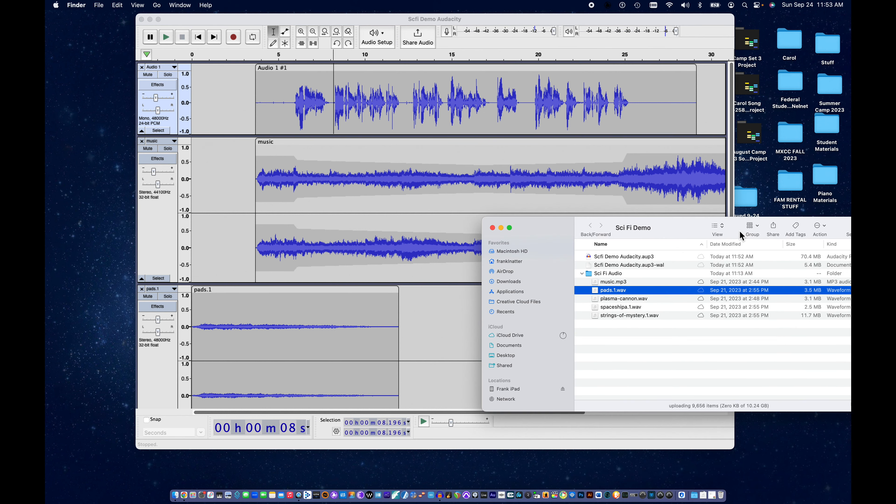
{"action": "left_click", "coordinate": [609, 299]}
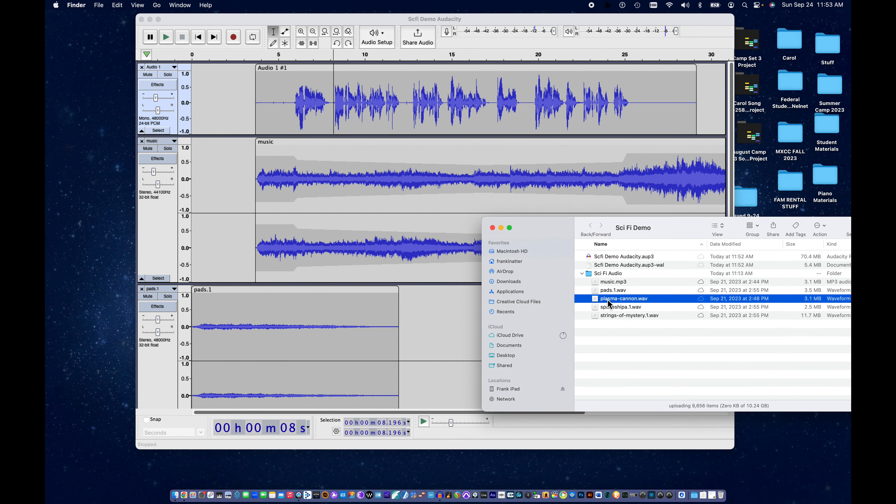
{"action": "left_click_drag", "start_coordinate": [524, 388], "coordinate": [462, 408]}
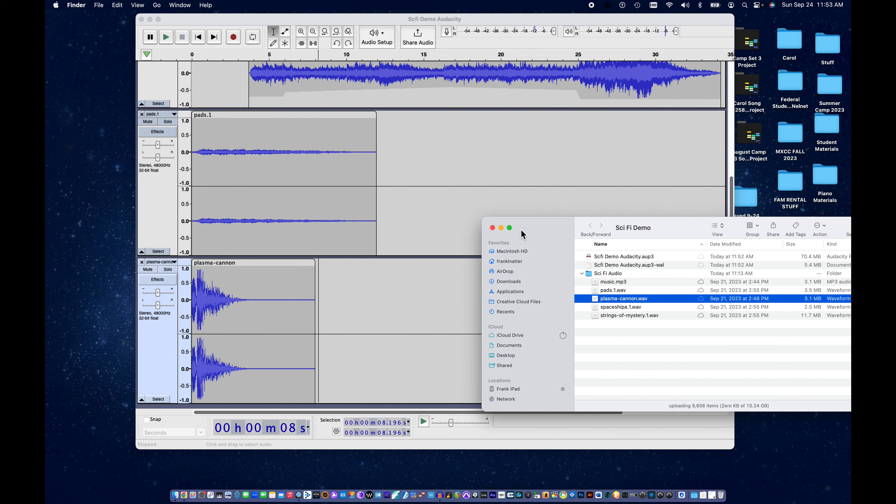
Play the mix from 11.276 seconds to find a spot in the narration for the plasma cannon, and stop playback.
{"action": "scroll", "coordinate": [372, 144], "scroll_direction": "up", "scroll_amount": 8}
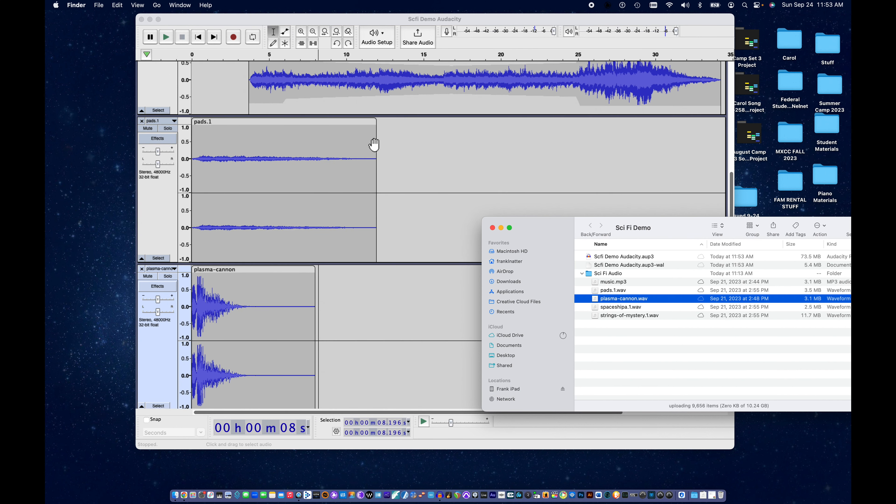
{"action": "left_click", "coordinate": [368, 97]}
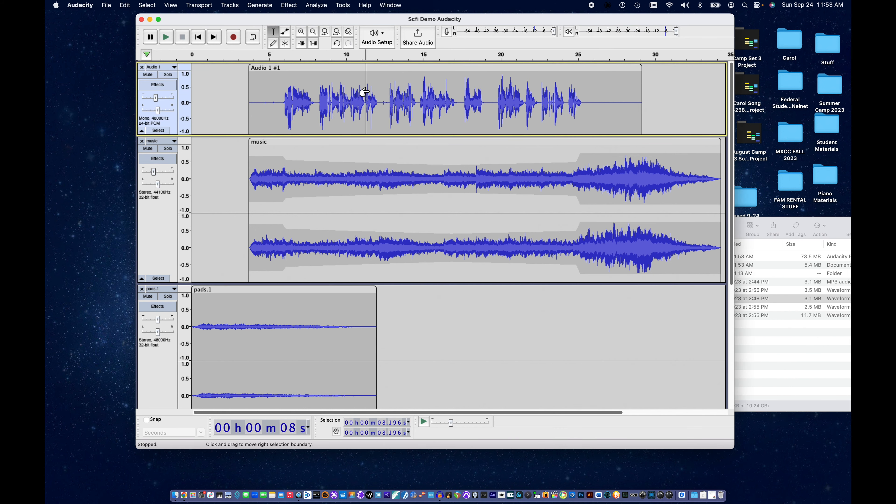
{"action": "left_click", "coordinate": [366, 94]}
{"action": "key", "text": "space"}
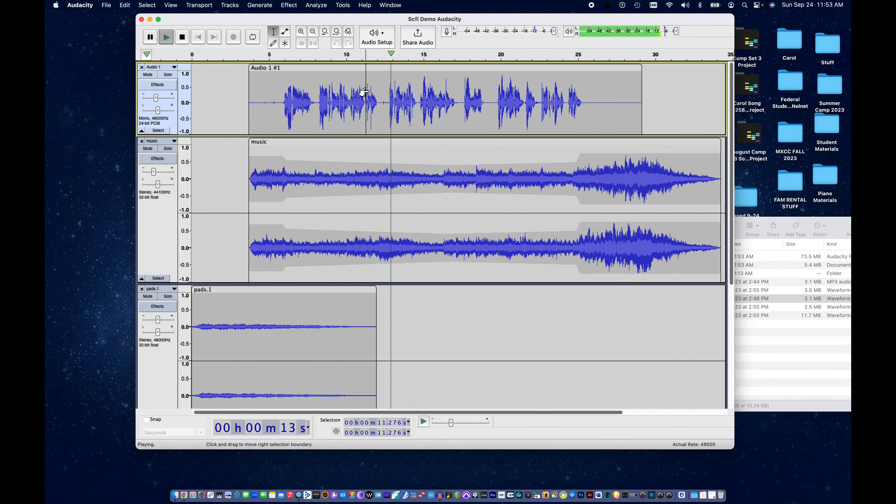
{"action": "key", "text": "space"}
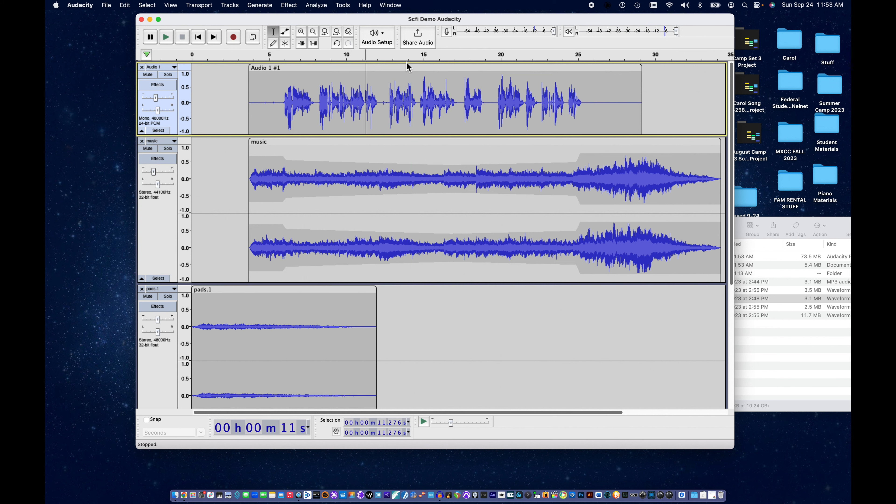
Mark 13.640 seconds in the narration and move the plasma-cannon clip to start there, at about 13.3 seconds.
{"action": "left_click", "coordinate": [402, 94]}
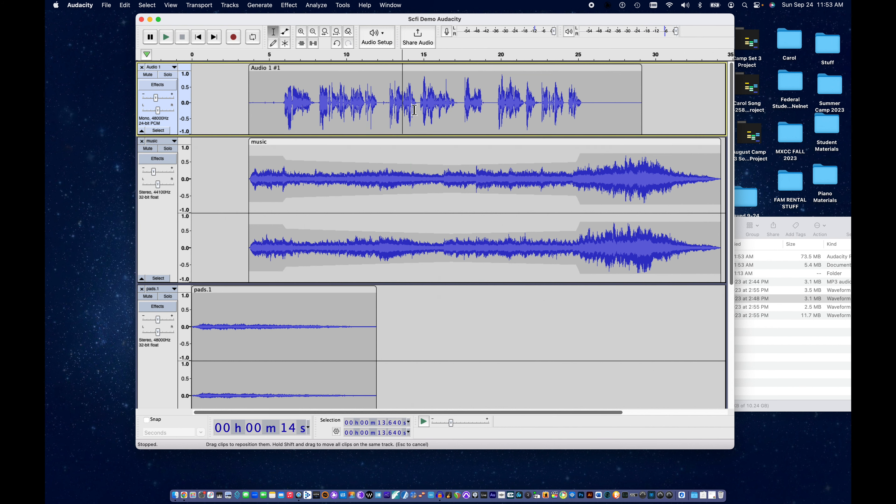
{"action": "scroll", "coordinate": [418, 194], "scroll_direction": "down", "scroll_amount": 5}
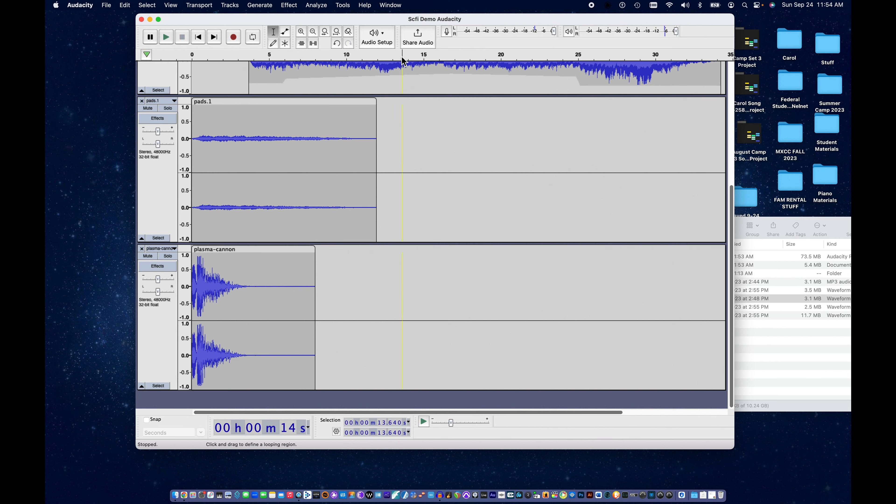
{"action": "left_click_drag", "start_coordinate": [250, 254], "coordinate": [456, 247]}
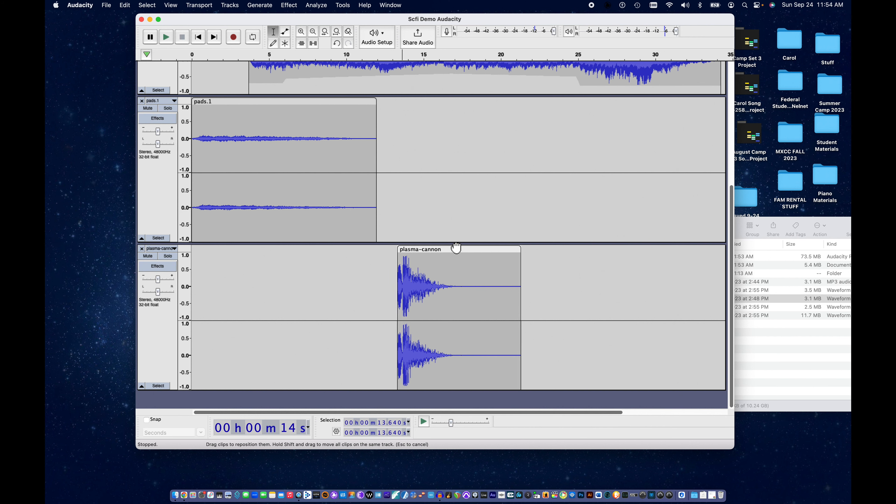
Play the mix from 11.603 seconds to hear the repositioned plasma cannon, and stop playback.
{"action": "left_click", "coordinate": [371, 287]}
{"action": "key", "text": "space"}
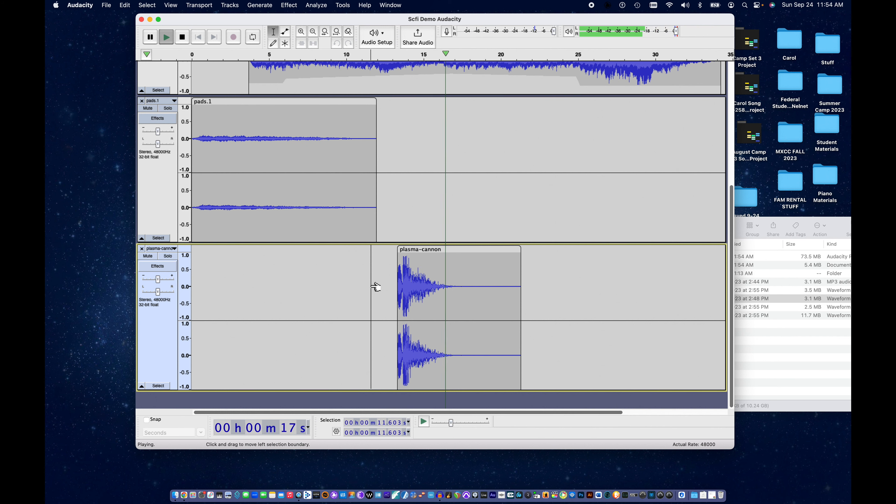
{"action": "key", "text": "space"}
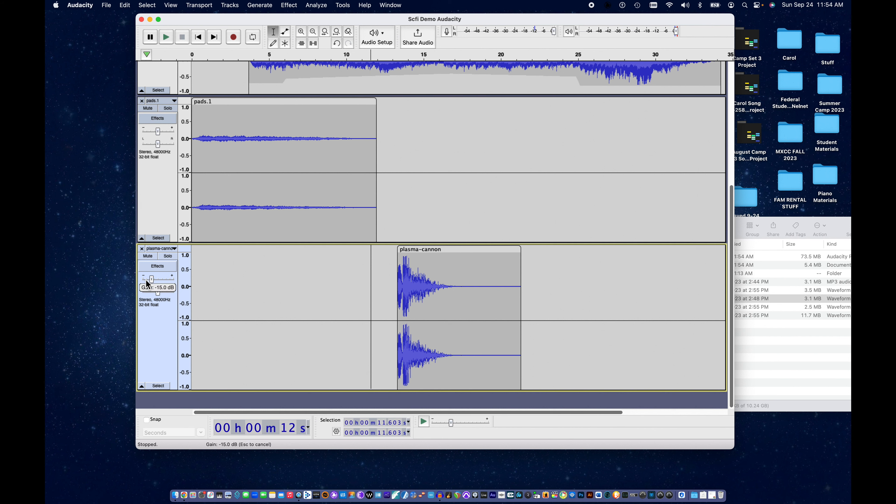
Try lowering the plasma-cannon track's gain to -19.0 dB and listen to the mix from 12.173 seconds.
{"action": "left_click_drag", "start_coordinate": [143, 279], "coordinate": [143, 280]}
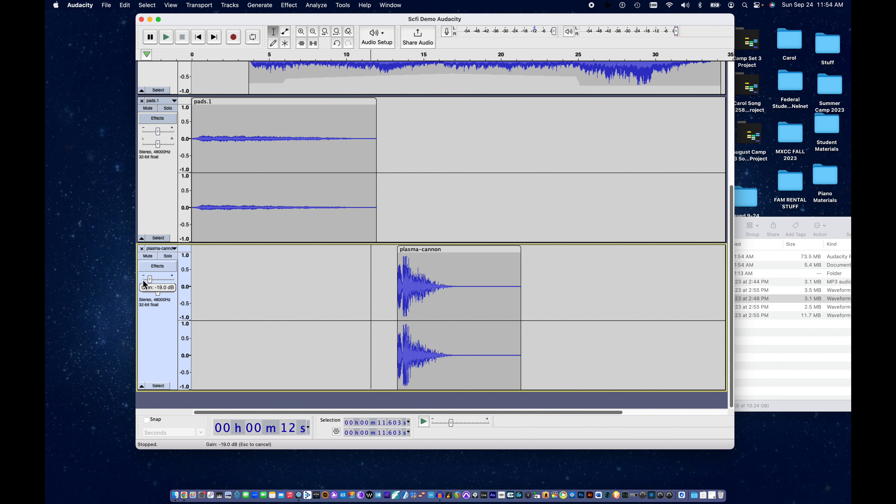
{"action": "left_click", "coordinate": [379, 264]}
{"action": "key", "text": "space"}
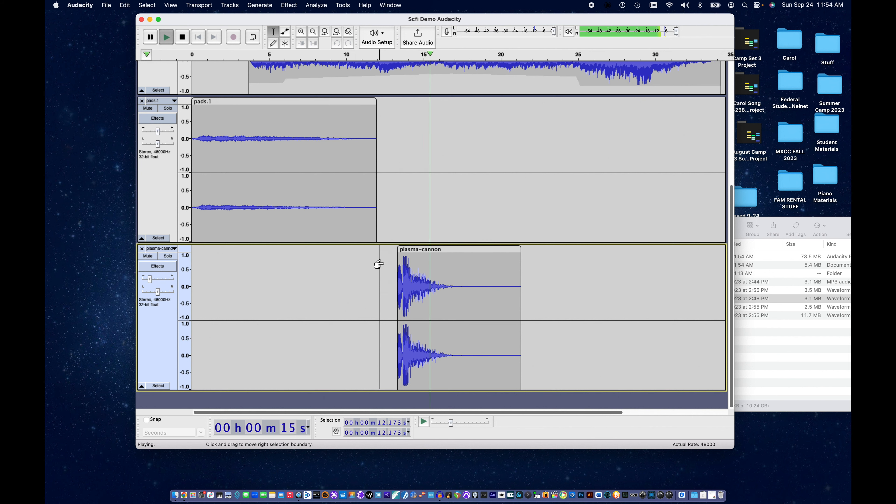
{"action": "key", "text": "space"}
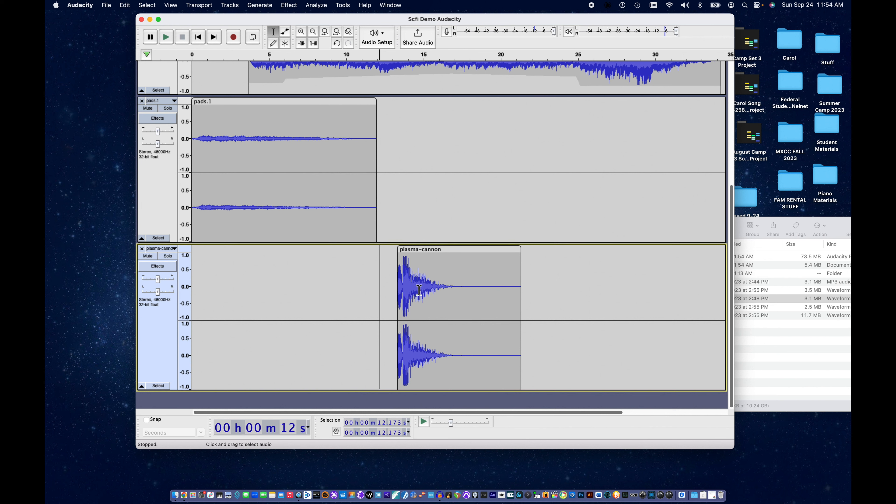
Try reducing the whole plasma-cannon clip's volume with the Amplify effect, and undo it.
{"action": "left_click", "coordinate": [419, 253]}
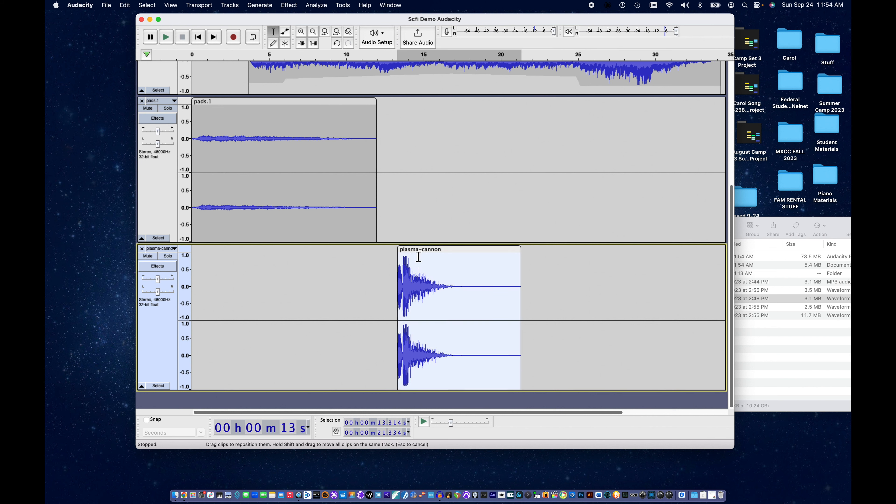
{"action": "left_click", "coordinate": [288, 7]}
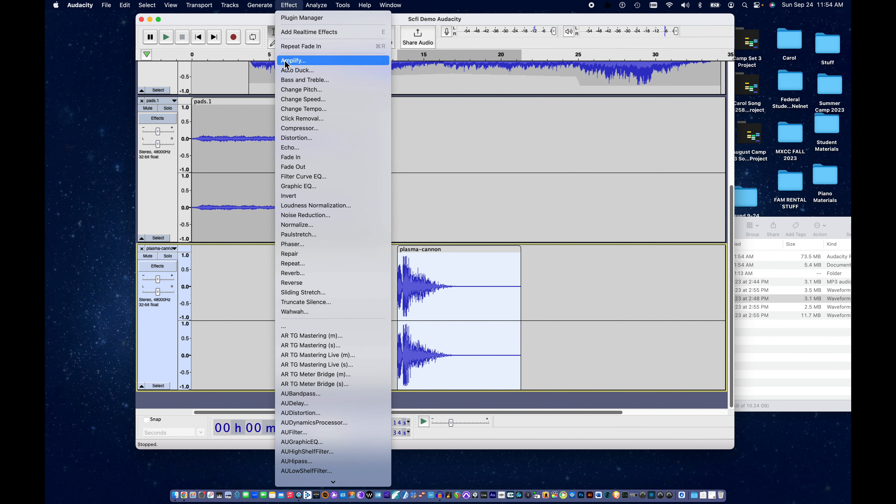
{"action": "left_click", "coordinate": [293, 60]}
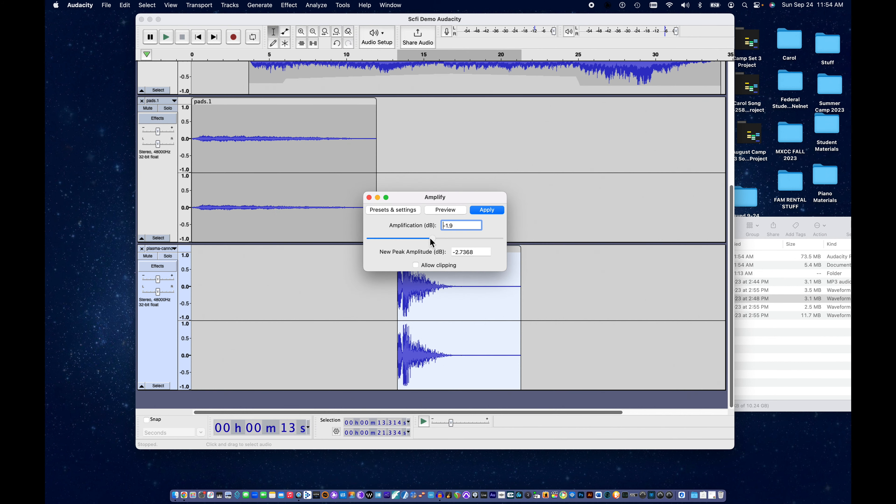
{"action": "left_click", "coordinate": [486, 210]}
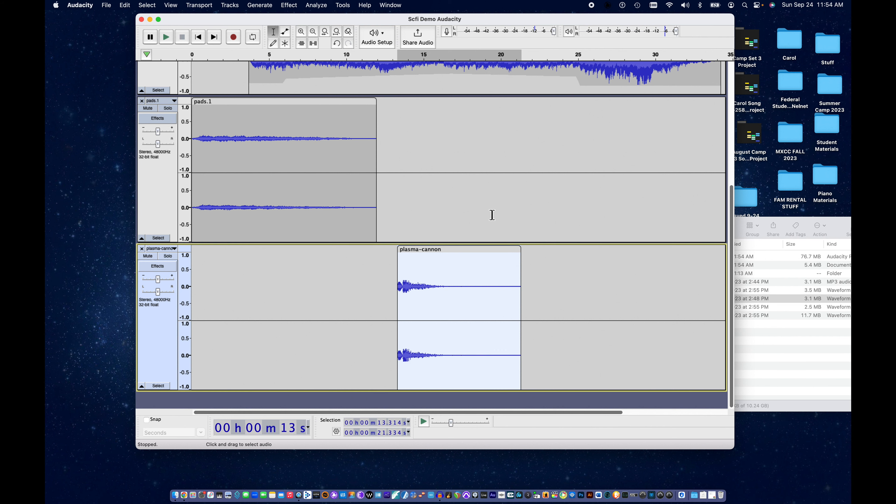
{"action": "key", "text": "super+z"}
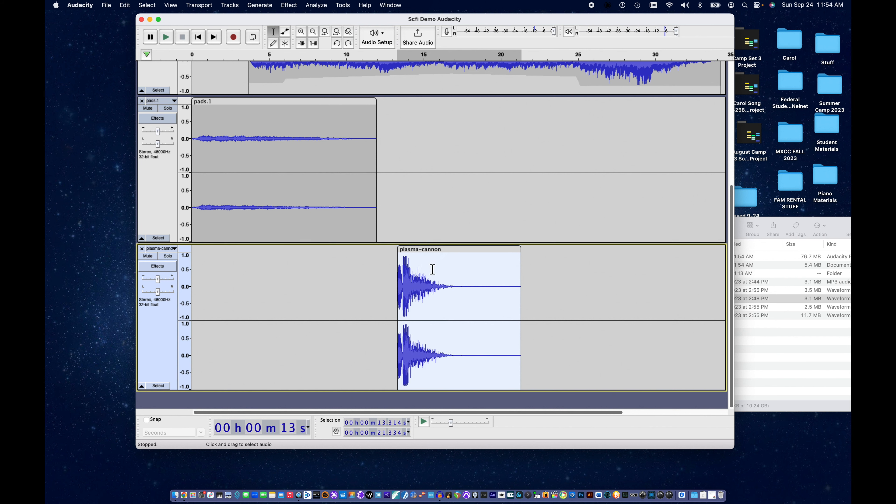
Lower the plasma-cannon clip's volume evenly to about 0.65 with the Envelope tool.
{"action": "left_click", "coordinate": [285, 34]}
{"action": "left_click", "coordinate": [425, 255]}
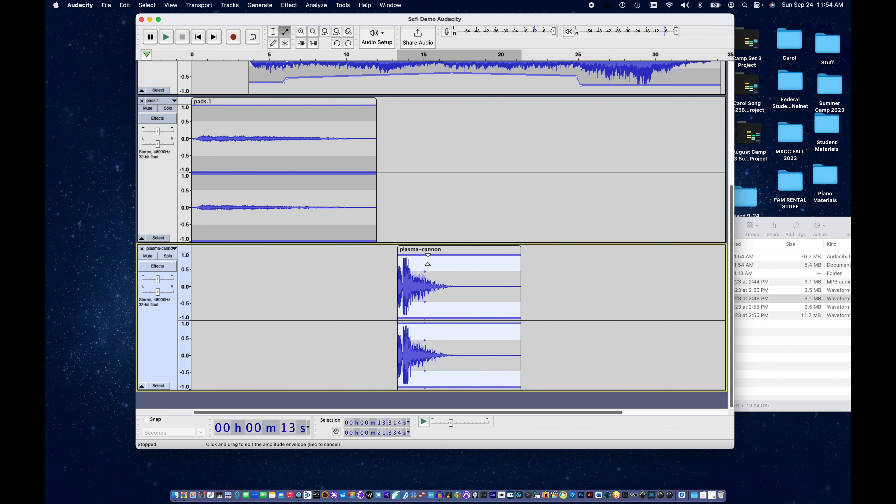
{"action": "left_click_drag", "start_coordinate": [428, 259], "coordinate": [428, 269]}
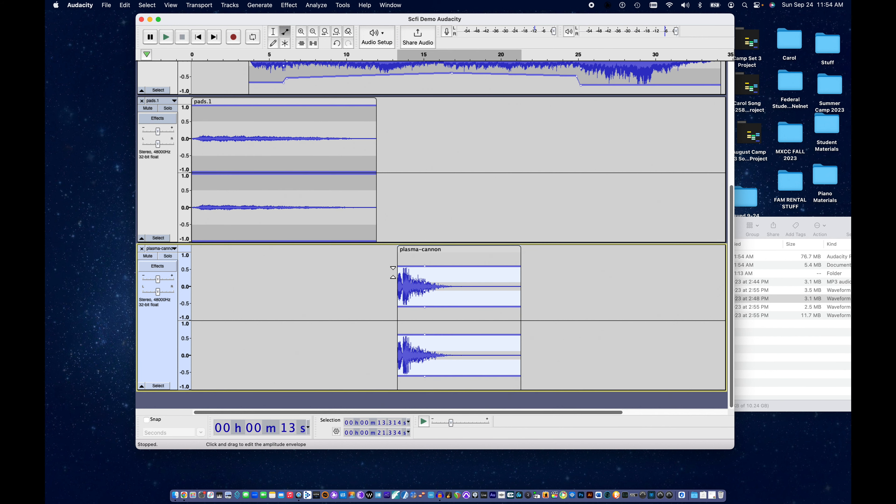
Play the mix from 10.190 seconds and again from 12.744 seconds to check the plasma cannon's level, stopping playback each time.
{"action": "left_click", "coordinate": [275, 33]}
{"action": "left_click", "coordinate": [349, 269]}
{"action": "key", "text": "space"}
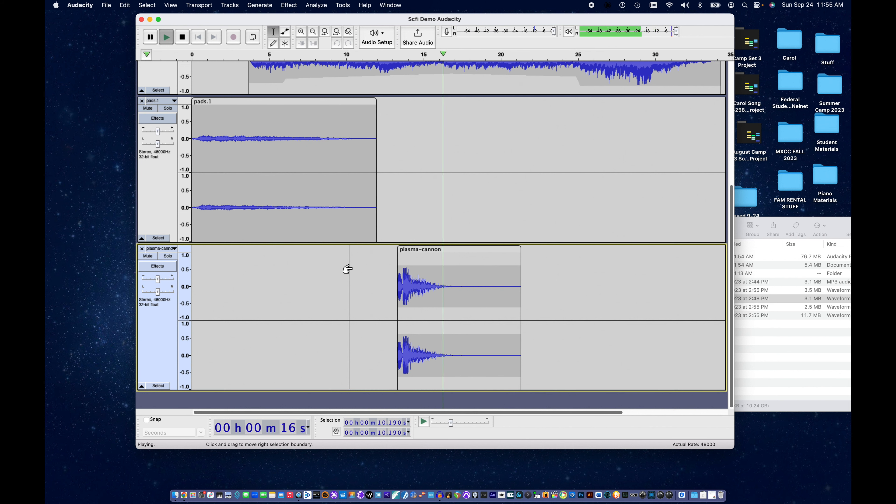
{"action": "key", "text": "space"}
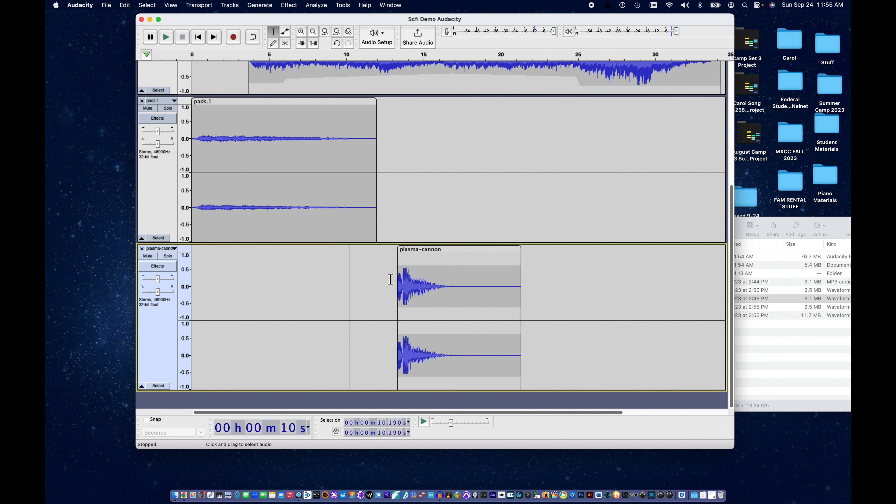
{"action": "key", "text": "space"}
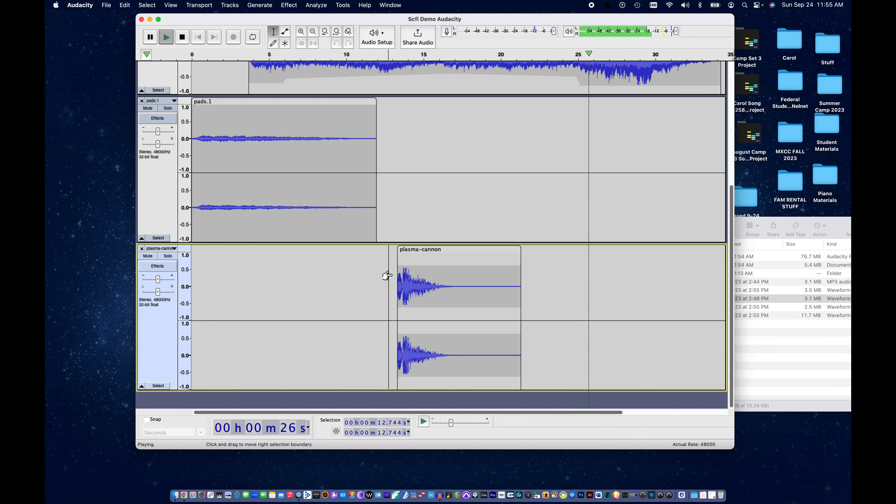
{"action": "key", "text": "space"}
Raise the music clip's volume envelope slightly for the section after the narration ends, from about 25 seconds on.
{"action": "scroll", "coordinate": [621, 223], "scroll_direction": "up", "scroll_amount": 5}
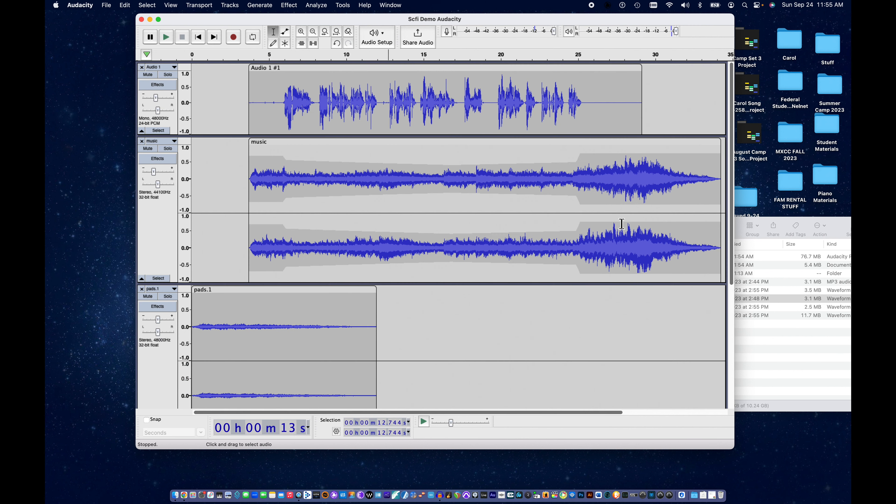
{"action": "left_click", "coordinate": [578, 170]}
{"action": "scroll", "coordinate": [620, 169], "scroll_direction": "right", "scroll_amount": 5}
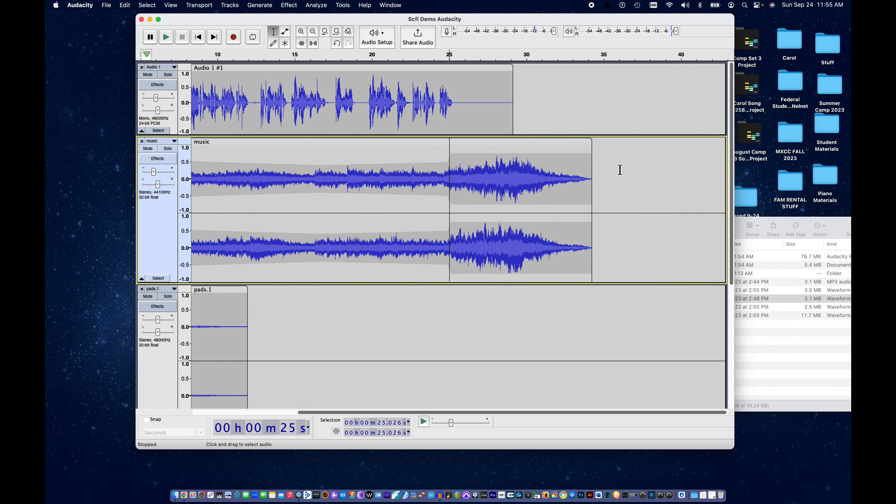
{"action": "left_click", "coordinate": [286, 32]}
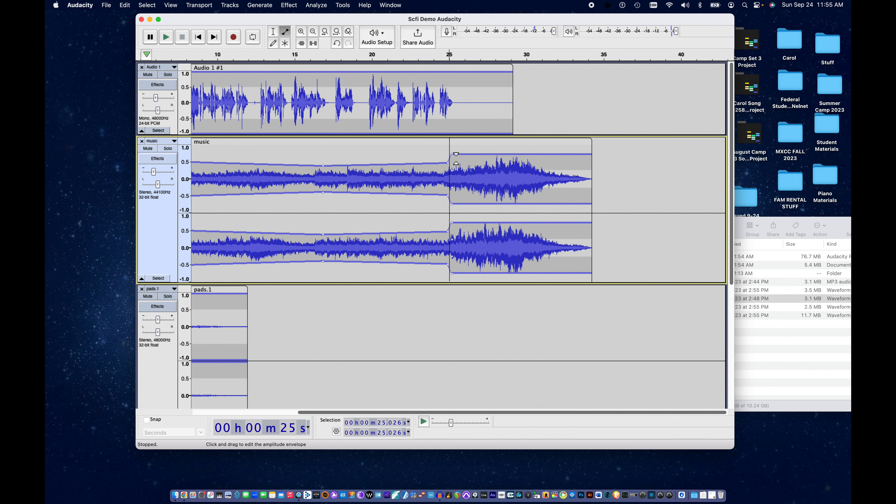
{"action": "left_click_drag", "start_coordinate": [456, 159], "coordinate": [456, 154]}
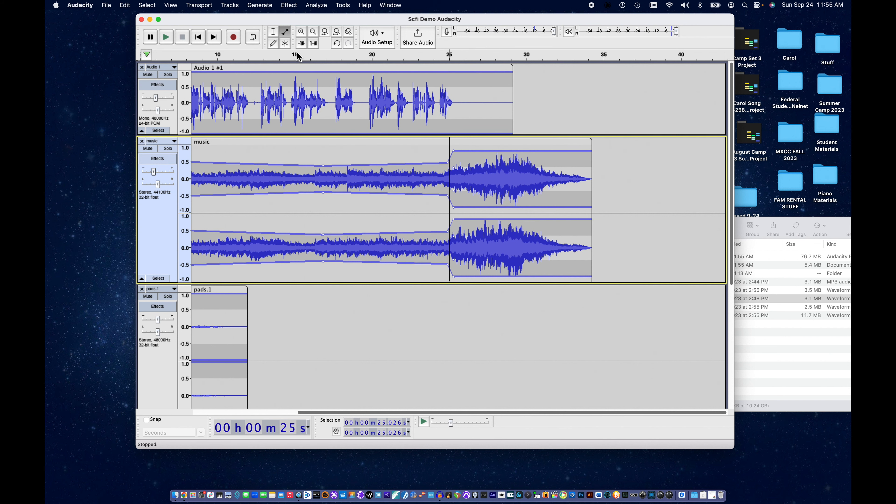
Play the mix from 19.618 seconds through the music's ending to check its level, and stop playback.
{"action": "left_click", "coordinate": [366, 102]}
{"action": "key", "text": "space"}
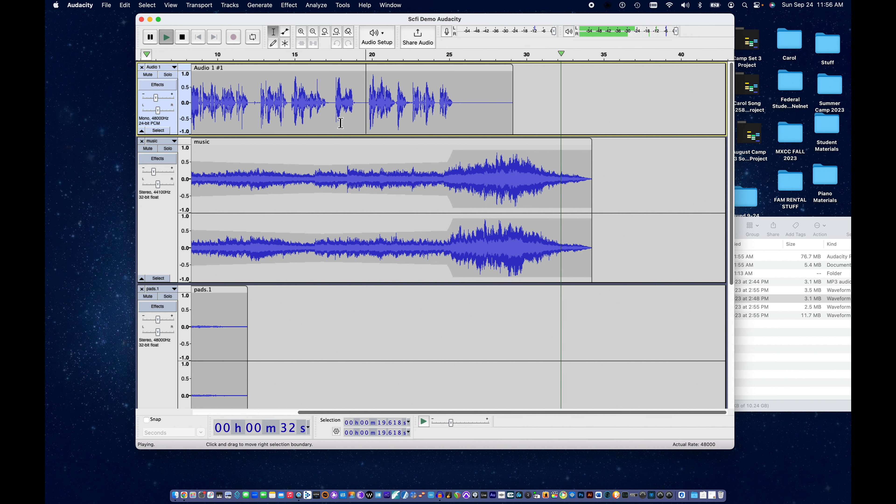
{"action": "left_click", "coordinate": [186, 40]}
Zoom out to show the full music clip and play the whole mix from the start.
{"action": "scroll", "coordinate": [373, 294], "scroll_direction": "down", "scroll_amount": 3}
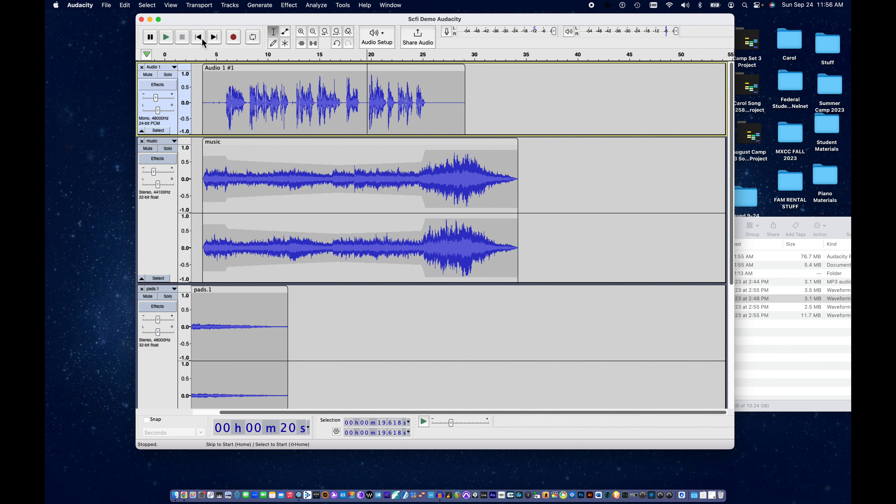
{"action": "left_click", "coordinate": [202, 39]}
{"action": "left_click", "coordinate": [165, 40]}
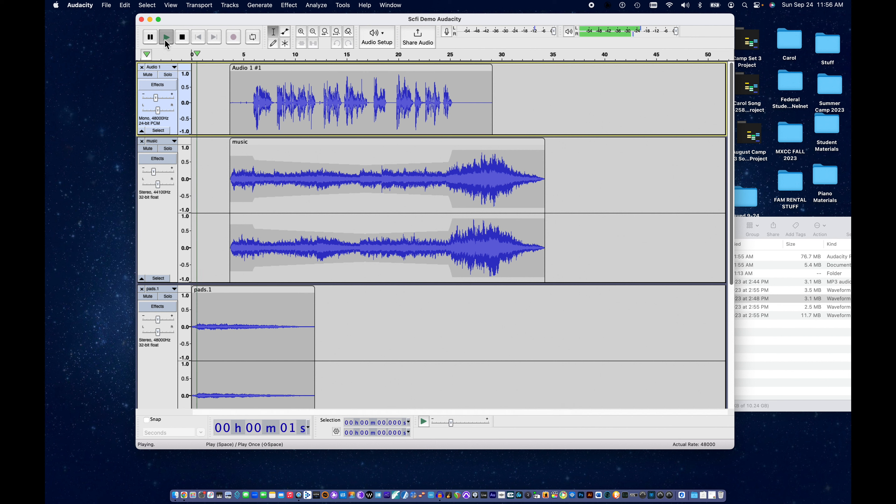
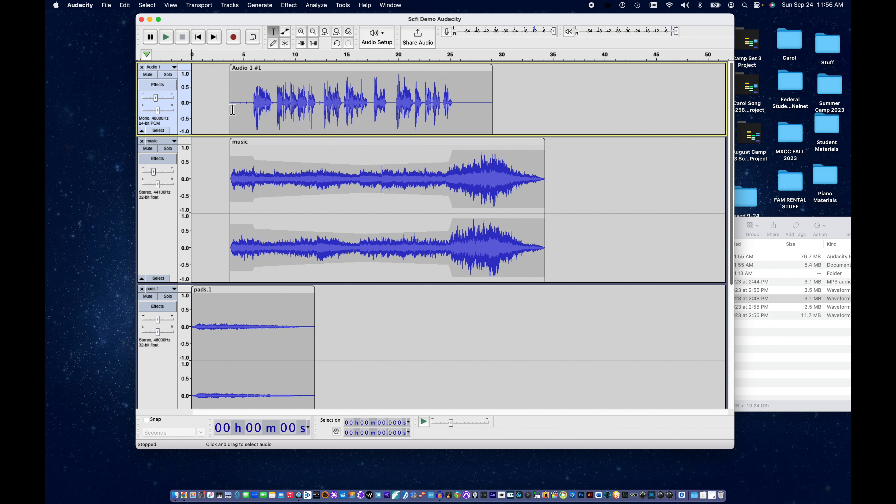
Solo the Audio 1 narration track and listen from 3.686 seconds for noise before the speech.
{"action": "left_click", "coordinate": [167, 74]}
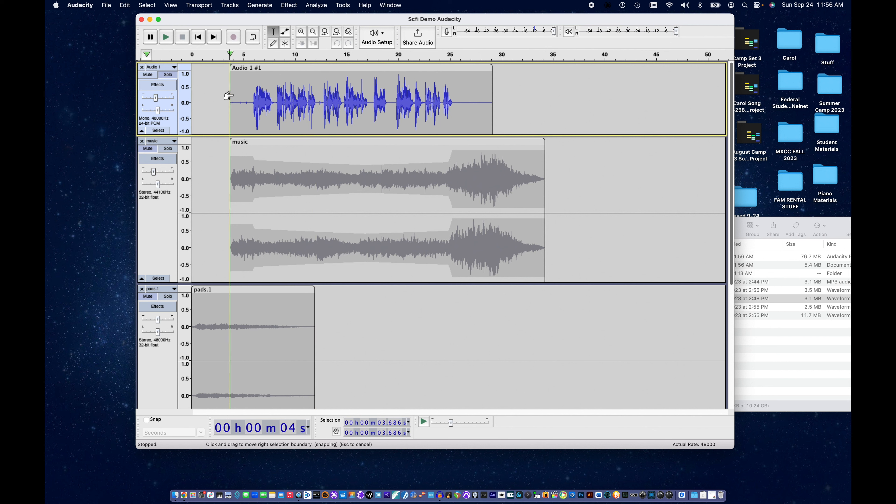
{"action": "key", "text": "space"}
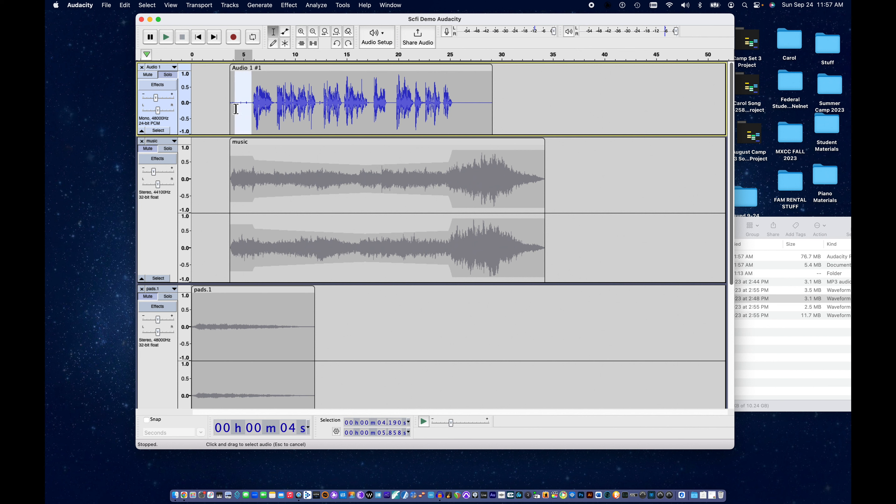
Replace the noise before the narration on Audio 1, from 3.686 to 5.858 seconds, with generated silence.
{"action": "left_click_drag", "start_coordinate": [235, 109], "coordinate": [235, 107]}
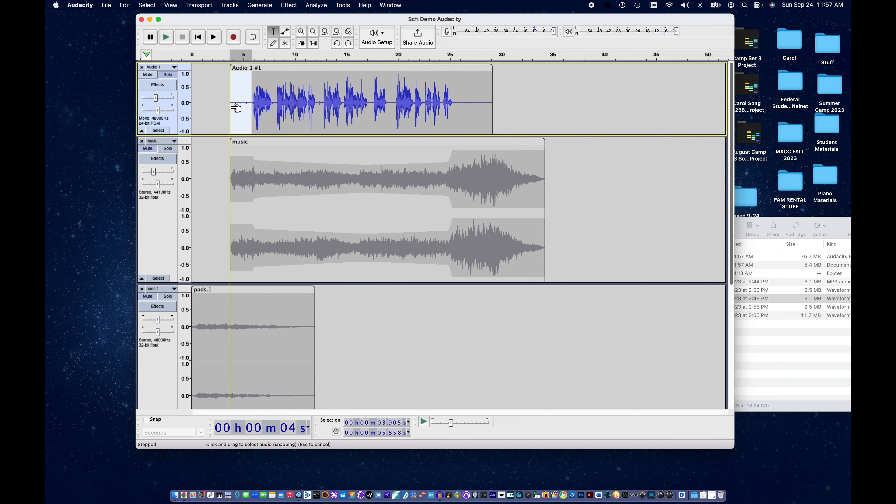
{"action": "left_click", "coordinate": [264, 9]}
{"action": "left_click", "coordinate": [261, 62]}
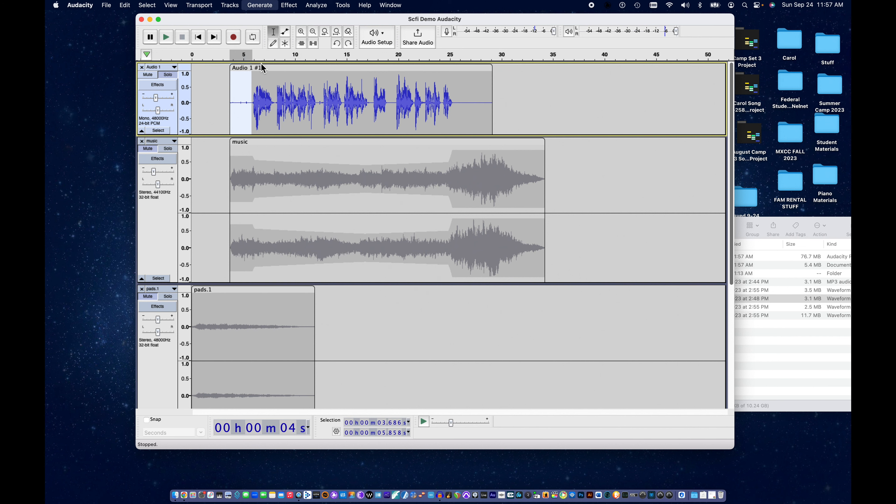
{"action": "left_click", "coordinate": [484, 217]}
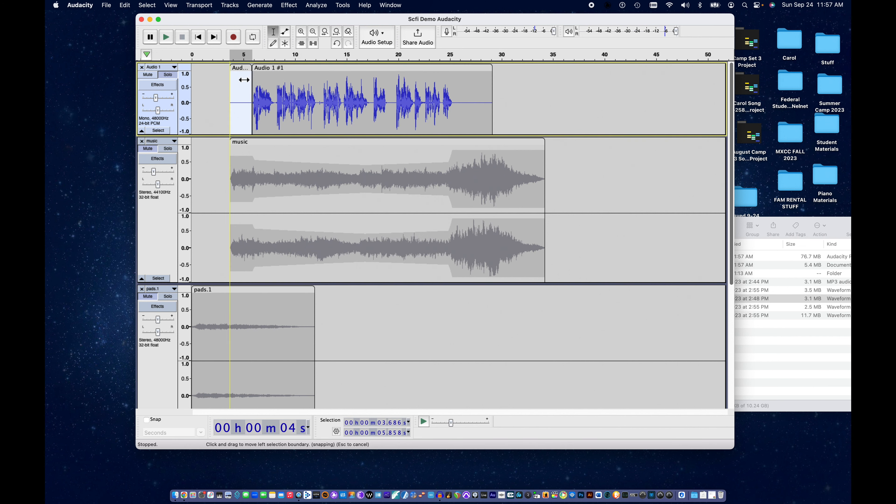
Make the opening section part of the Audio 1 narration clip again and trim the clip's start to about 5.9 seconds.
{"action": "left_click", "coordinate": [249, 102]}
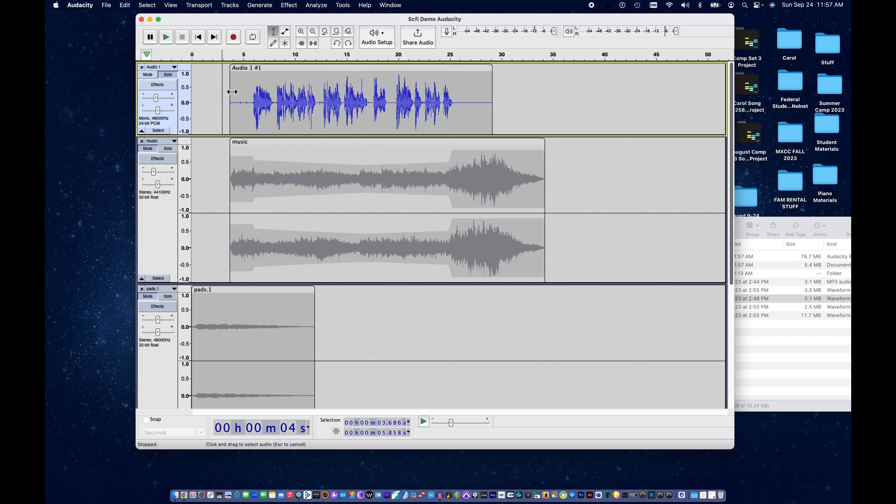
{"action": "left_click_drag", "start_coordinate": [235, 75], "coordinate": [253, 75]}
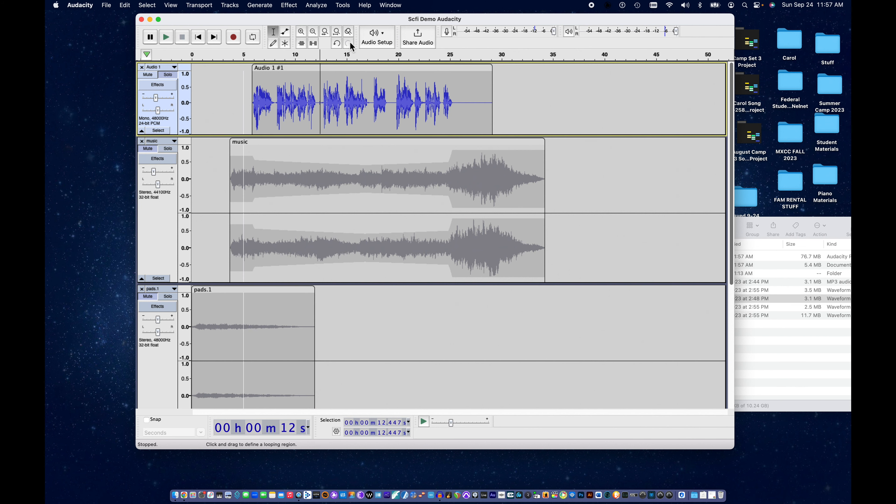
Examine the pause in the solo narration closely, playing it from 12.025 seconds to listen for noise.
{"action": "left_click", "coordinate": [301, 32]}
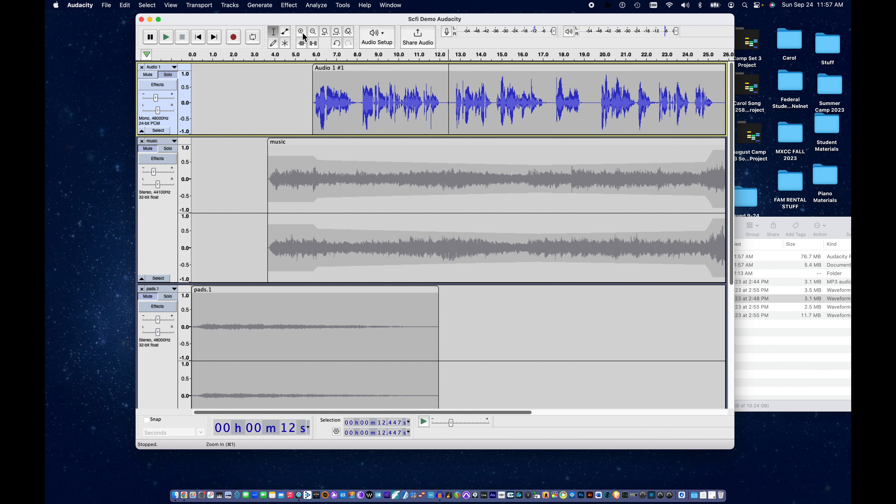
{"action": "left_click", "coordinate": [301, 32]}
{"action": "left_click", "coordinate": [301, 32]}
{"action": "left_click", "coordinate": [301, 32]}
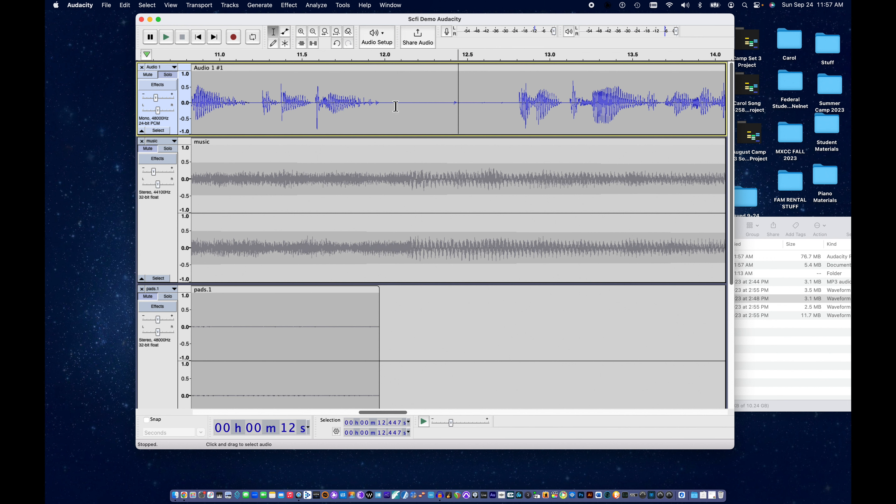
{"action": "left_click", "coordinate": [386, 106]}
{"action": "key", "text": "space"}
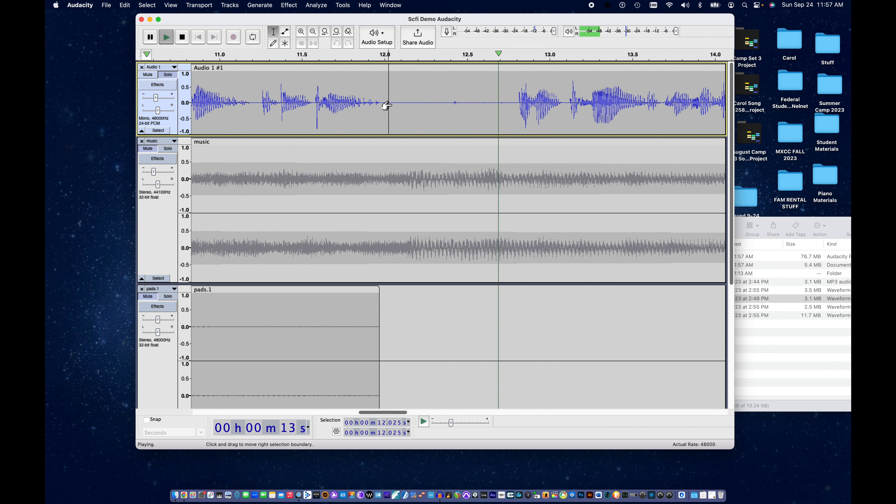
{"action": "key", "text": "space"}
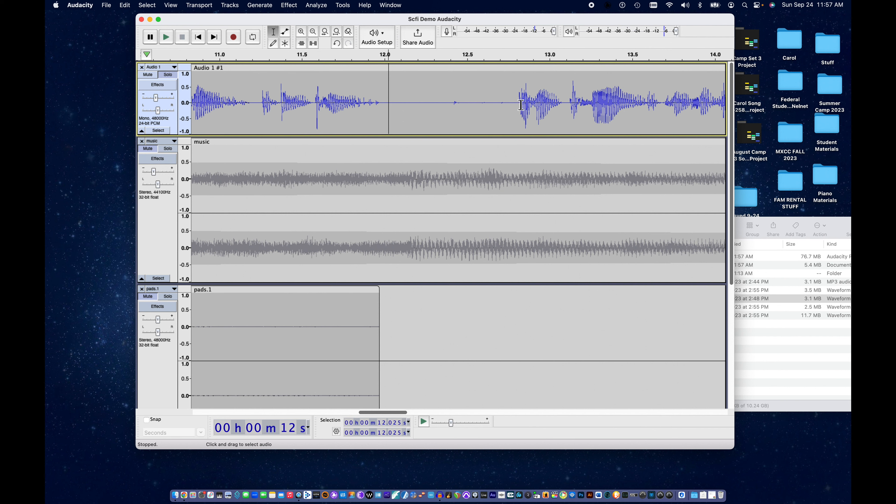
Replace the noise in the narration pause on Audio 1, from 11.971 to 12.806 seconds, with generated silence.
{"action": "left_click_drag", "start_coordinate": [509, 105], "coordinate": [385, 122]}
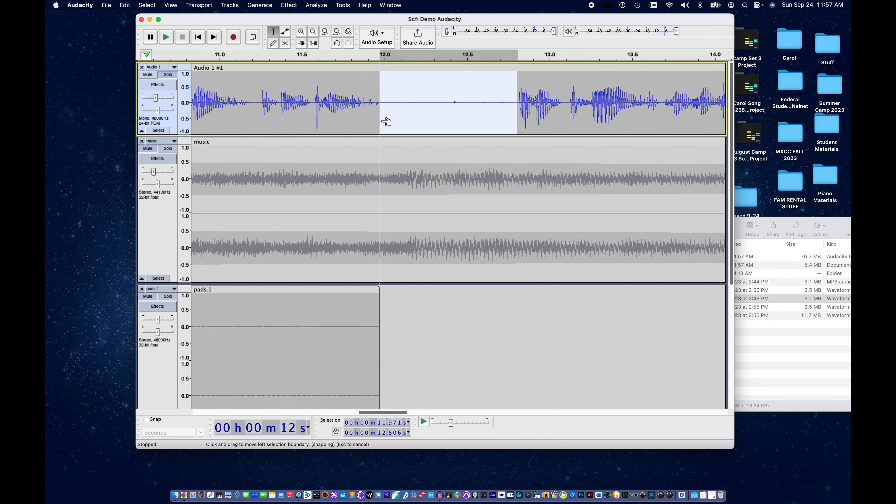
{"action": "left_click", "coordinate": [261, 5]}
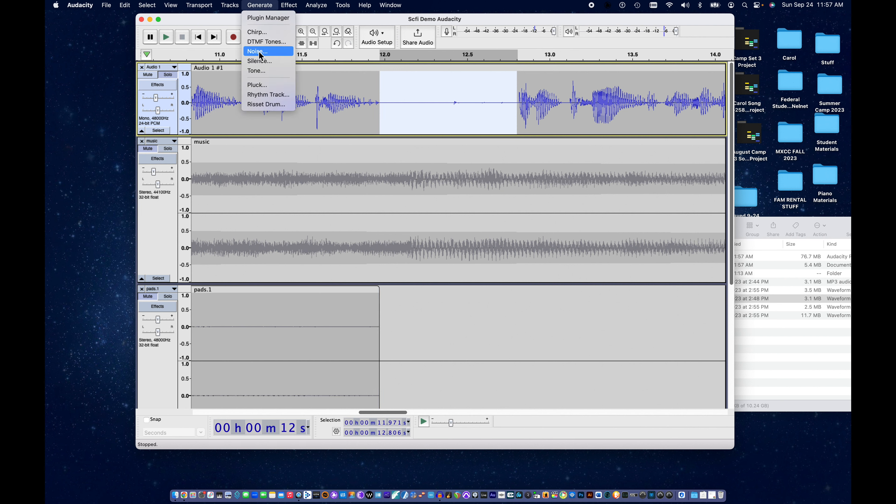
{"action": "left_click", "coordinate": [261, 62]}
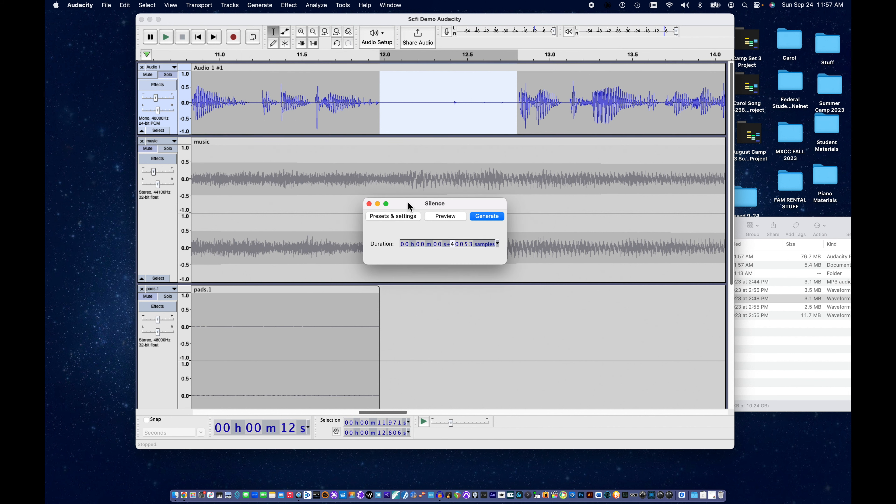
{"action": "left_click", "coordinate": [480, 219]}
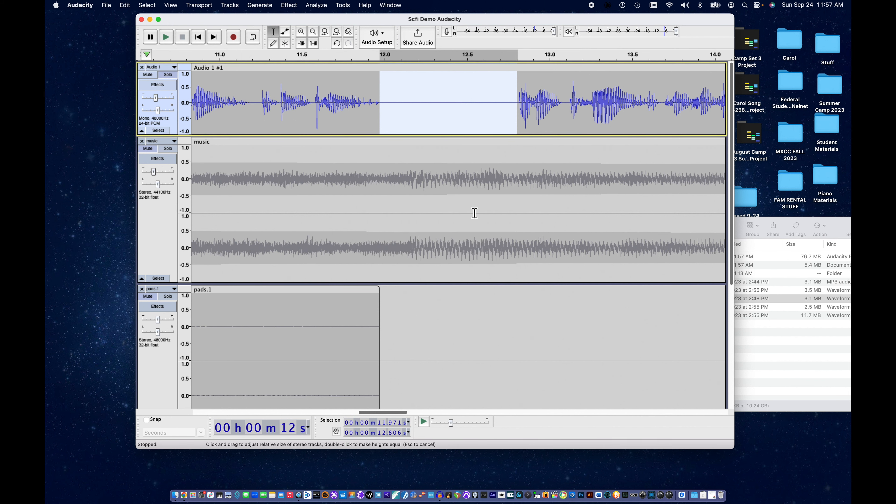
Play the narration from 11.441 seconds to check the silenced pause, and stop playback.
{"action": "left_click", "coordinate": [292, 110]}
{"action": "key", "text": "space"}
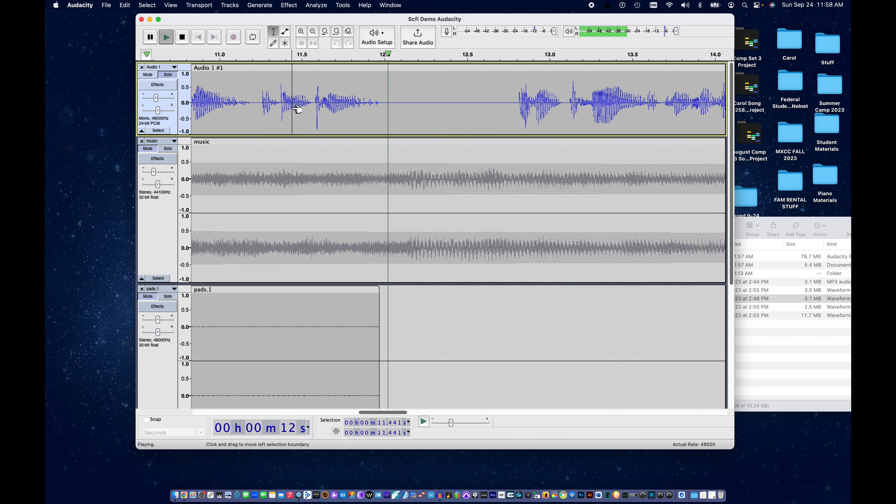
{"action": "key", "text": "space"}
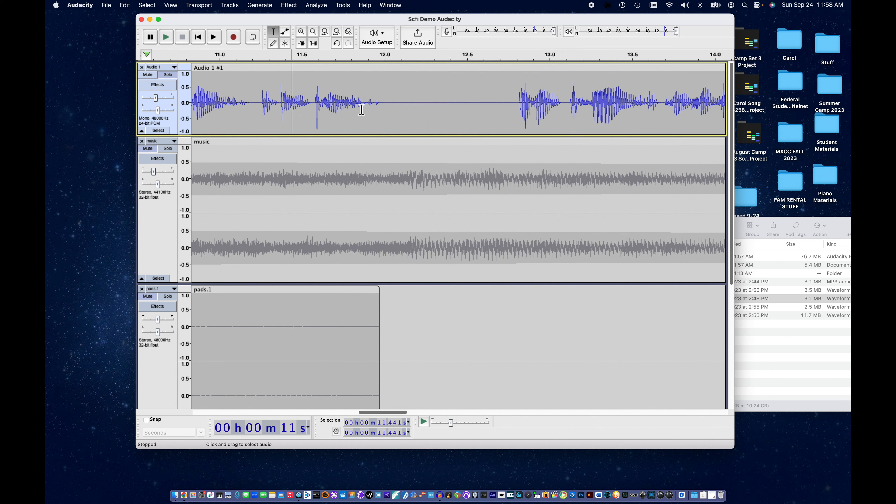
Listen to the rest of the solo narration for noise between phrases, playing from 16.769 and 16.475 seconds.
{"action": "left_click", "coordinate": [315, 33]}
{"action": "left_click", "coordinate": [314, 33]}
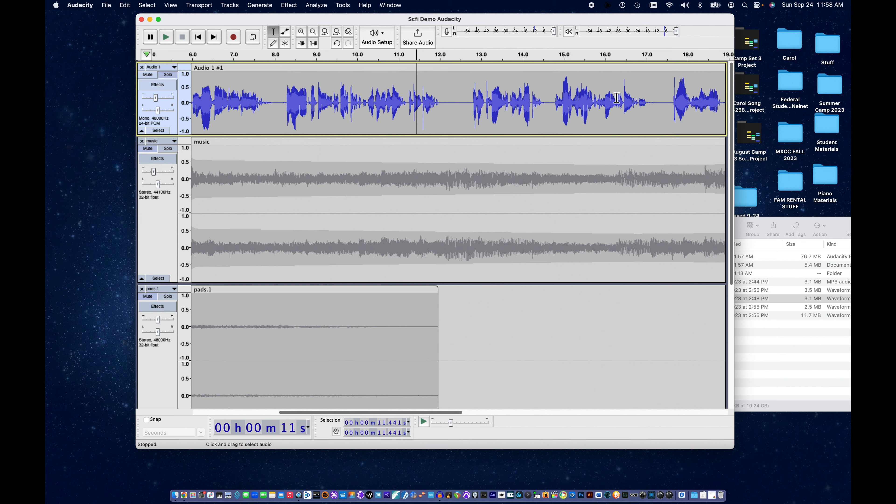
{"action": "key", "text": "space"}
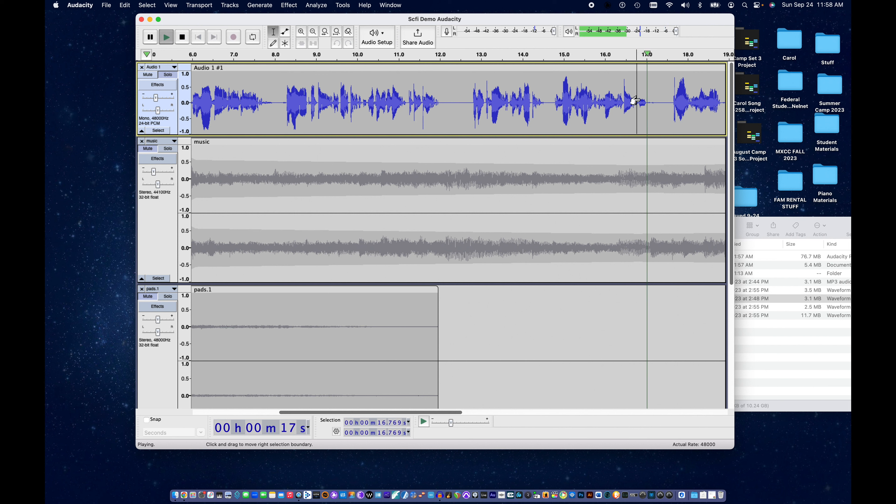
{"action": "key", "text": "space"}
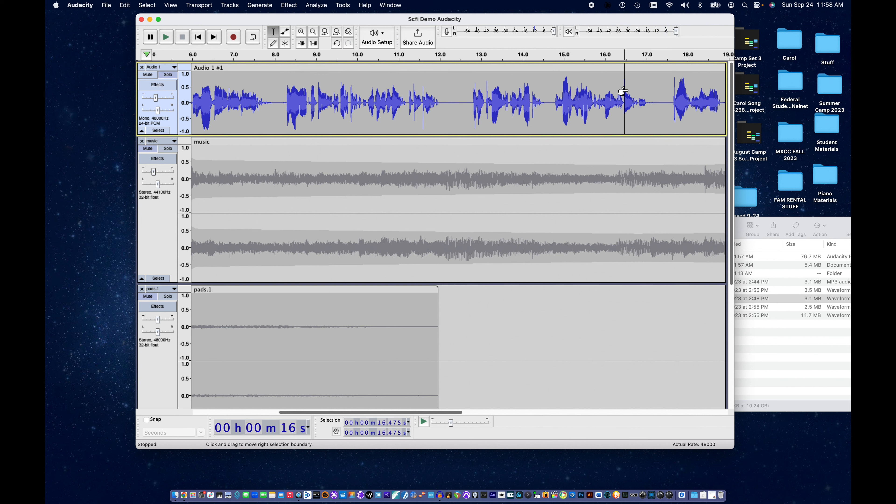
{"action": "key", "text": "space"}
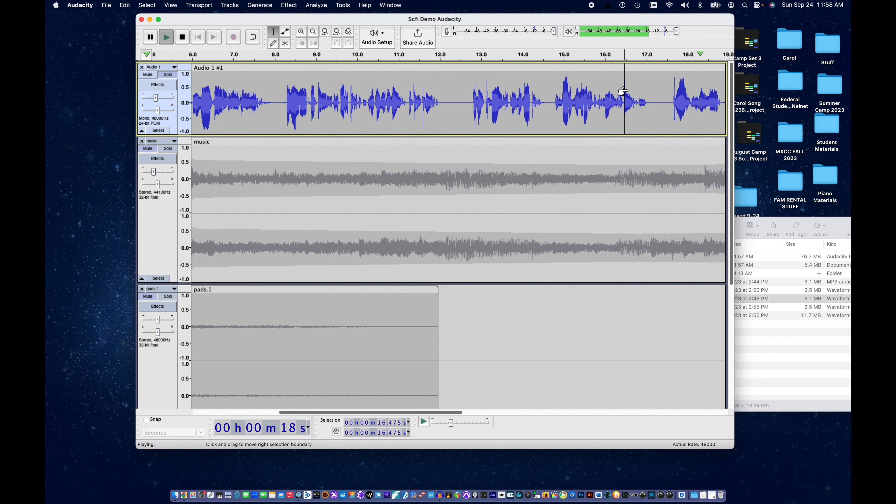
{"action": "key", "text": "space"}
{"action": "scroll", "coordinate": [639, 97], "scroll_direction": "right", "scroll_amount": 10}
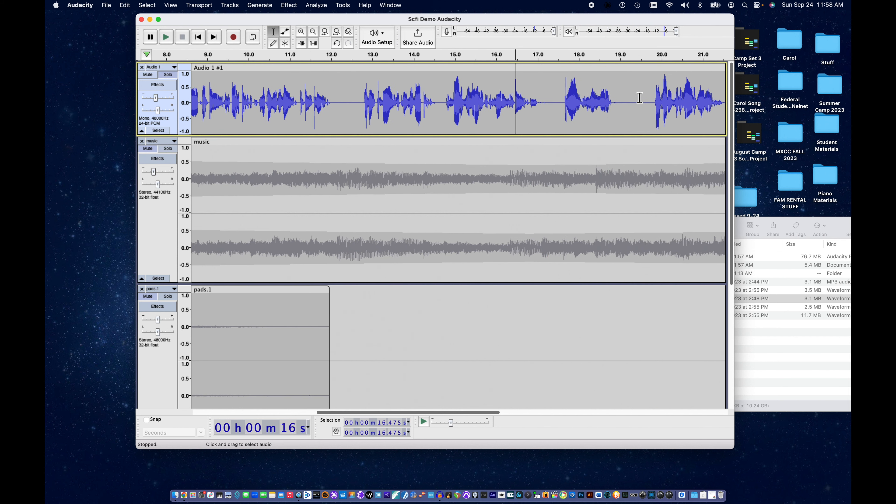
{"action": "key", "text": "space"}
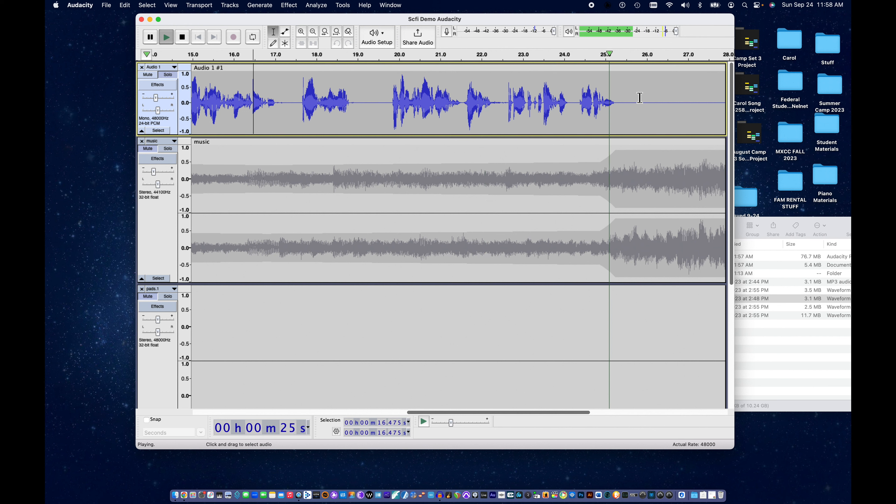
{"action": "key", "text": "space"}
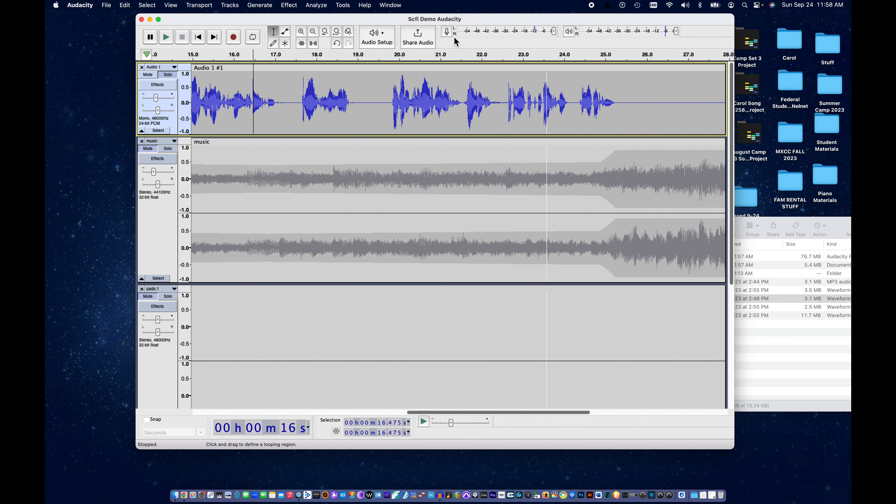
Turn off solo on the Audio 1 narration track and play the full mix from the start.
{"action": "left_click", "coordinate": [337, 30]}
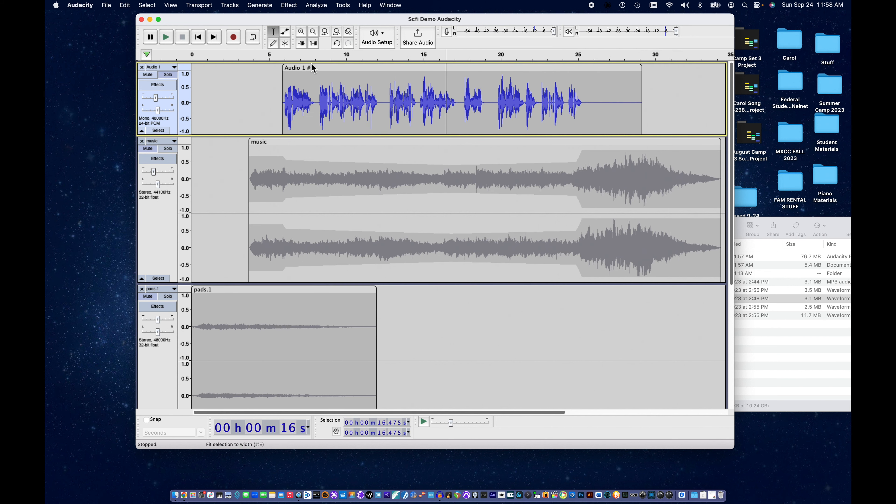
{"action": "left_click", "coordinate": [173, 75]}
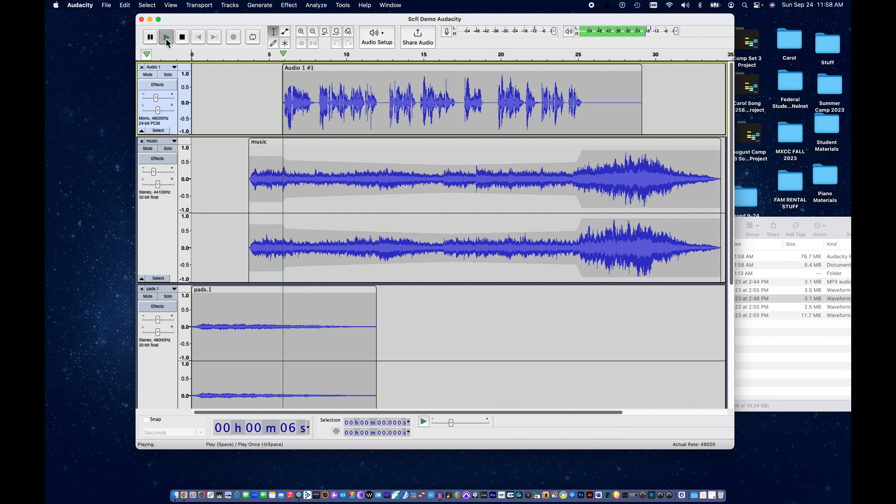
{"action": "left_click", "coordinate": [167, 40]}
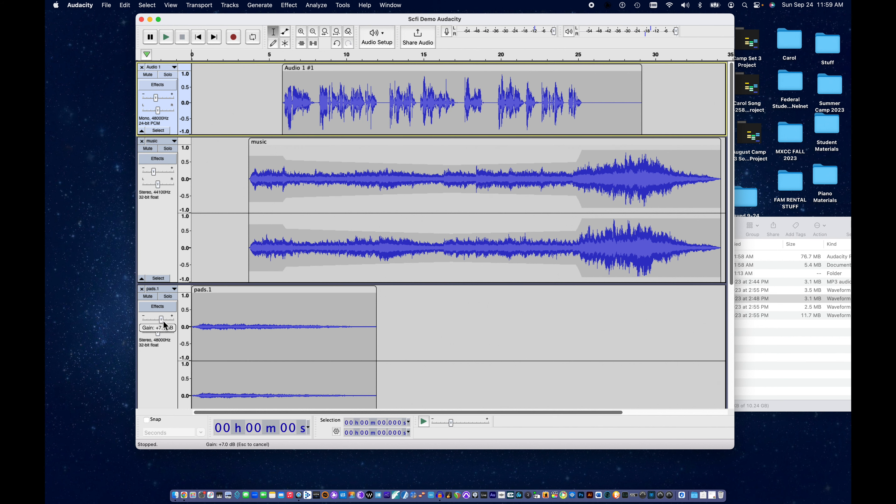
Raise the pads.1 track's gain to +7.0 dB and play the mix from the start to check the balance.
{"action": "left_click_drag", "start_coordinate": [165, 325], "coordinate": [164, 325]}
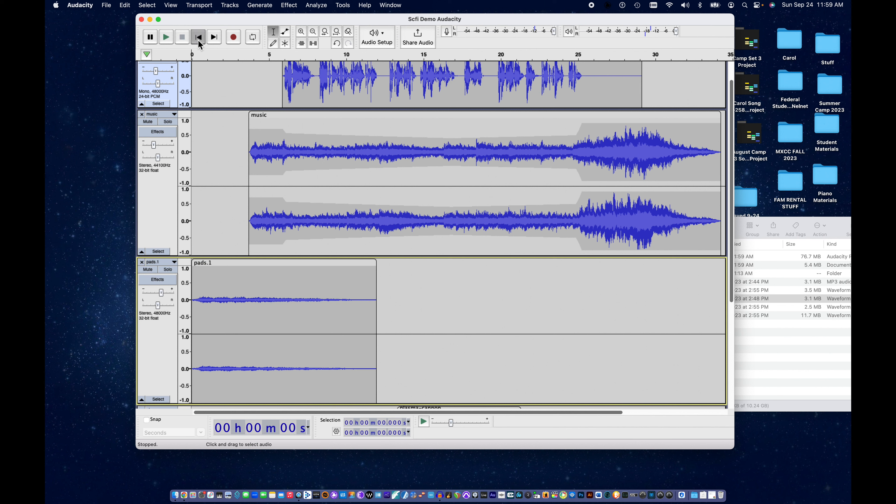
{"action": "left_click", "coordinate": [165, 40]}
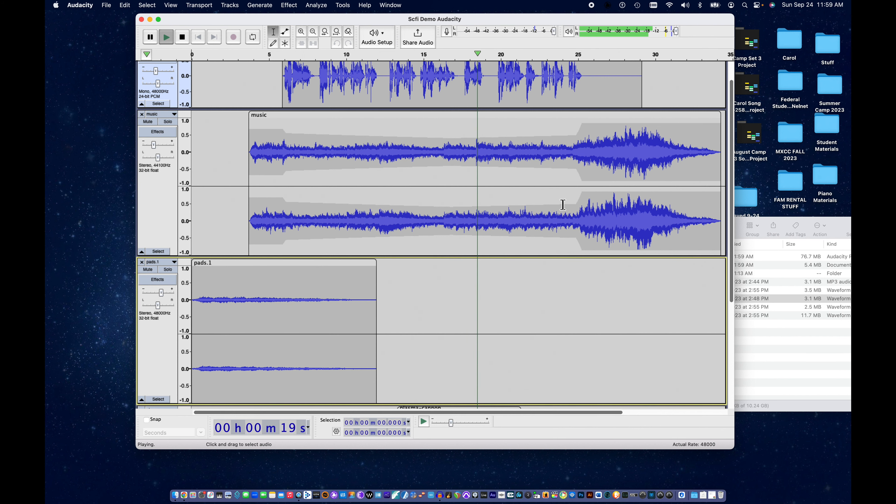
{"action": "scroll", "coordinate": [562, 205], "scroll_direction": "down", "scroll_amount": 5}
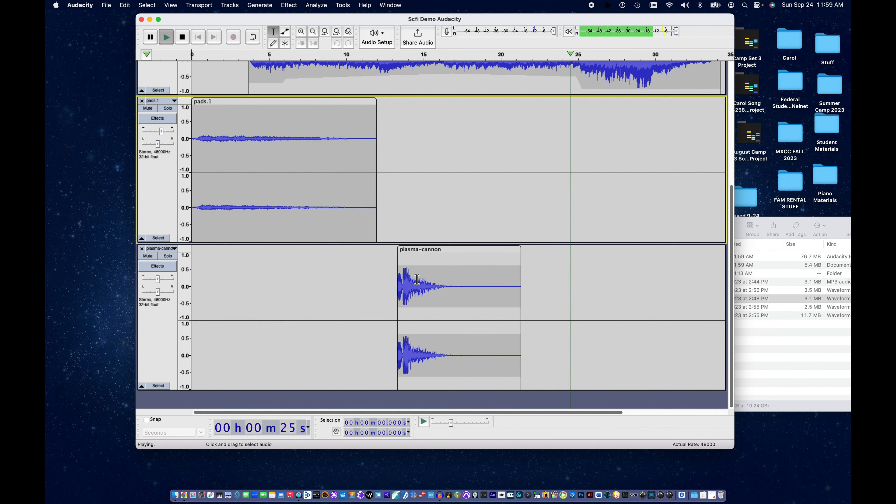
{"action": "key", "text": "space"}
Lower the plasma-cannon clip's amplitude envelope evenly to about 0.5.
{"action": "left_click", "coordinate": [438, 253]}
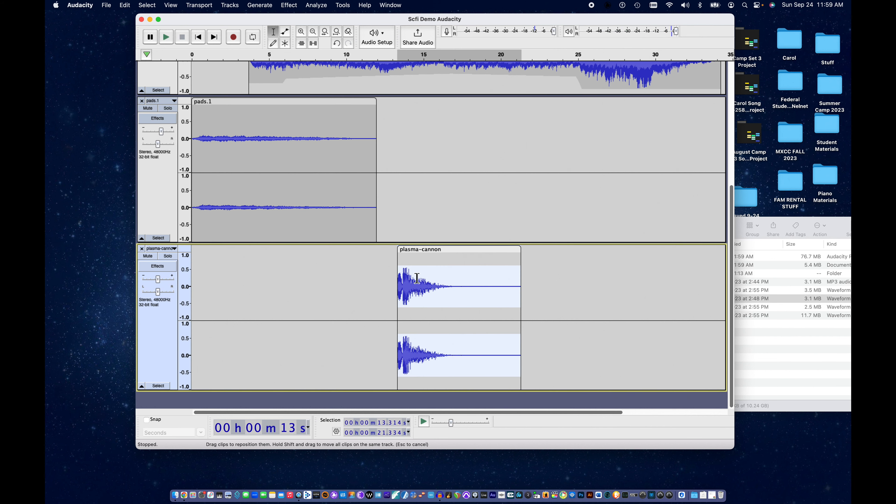
{"action": "left_click", "coordinate": [285, 32]}
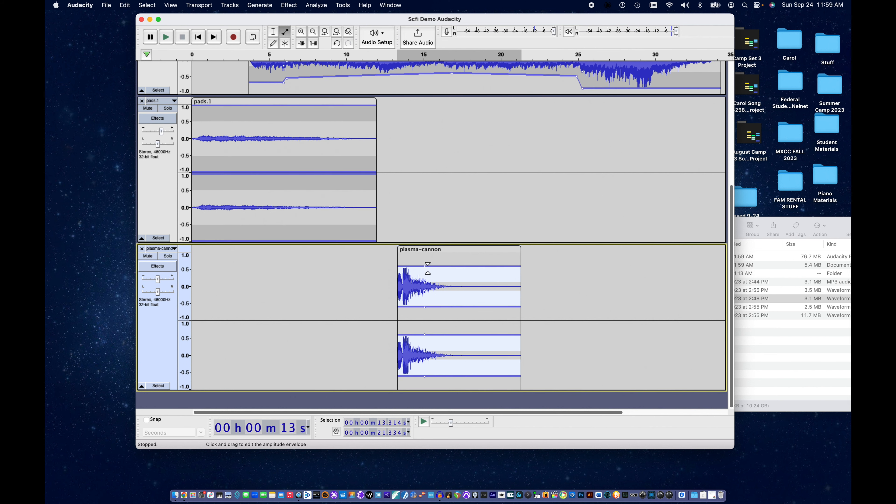
{"action": "left_click_drag", "start_coordinate": [427, 270], "coordinate": [427, 275]}
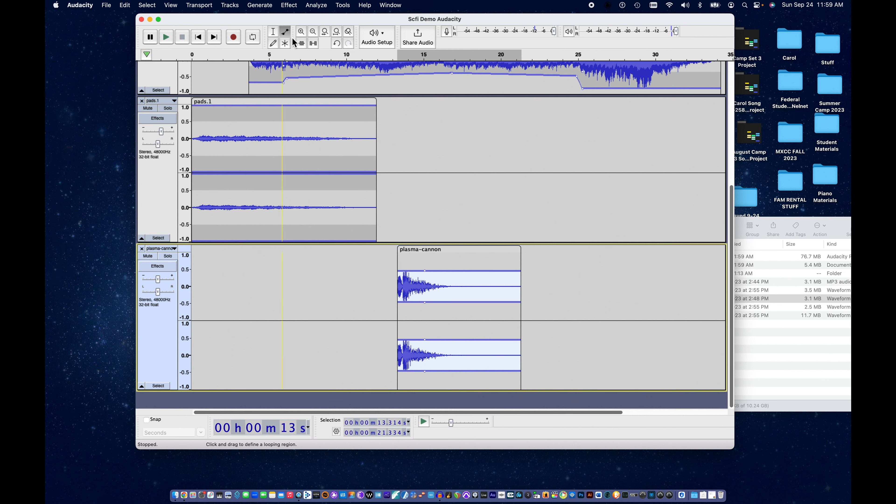
Return to the Selection tool and play the mix from 12.526 seconds to check the plasma-cannon level.
{"action": "left_click", "coordinate": [276, 33]}
{"action": "left_click", "coordinate": [385, 262]}
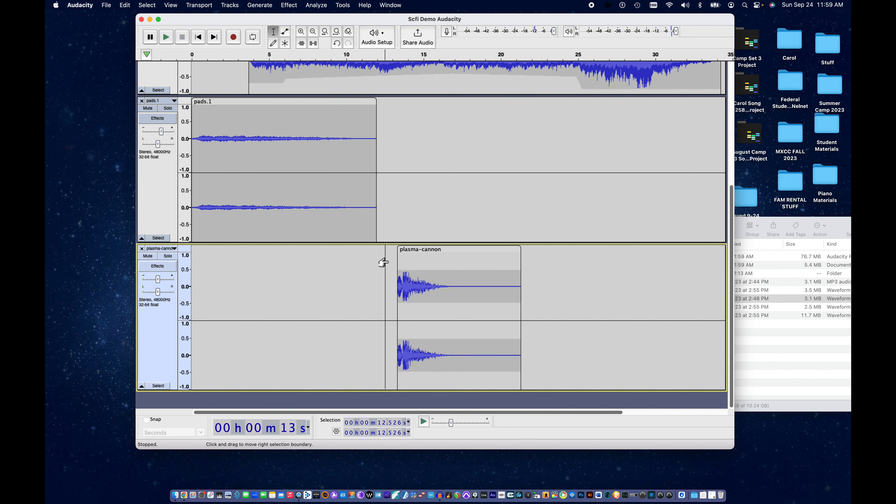
{"action": "key", "text": "space"}
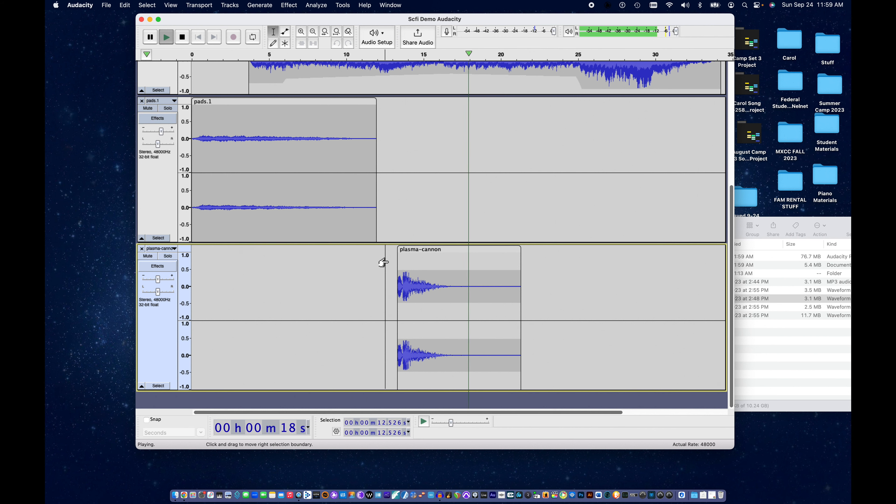
{"action": "left_click", "coordinate": [182, 37]}
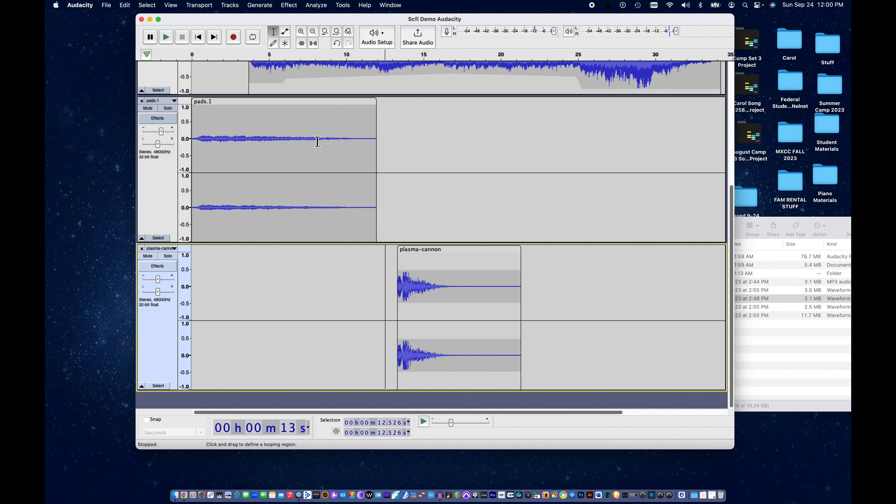
Reduce the height of the Audio 1 track and collapse the music and pads.1 tracks.
{"action": "scroll", "coordinate": [272, 218], "scroll_direction": "up", "scroll_amount": 5}
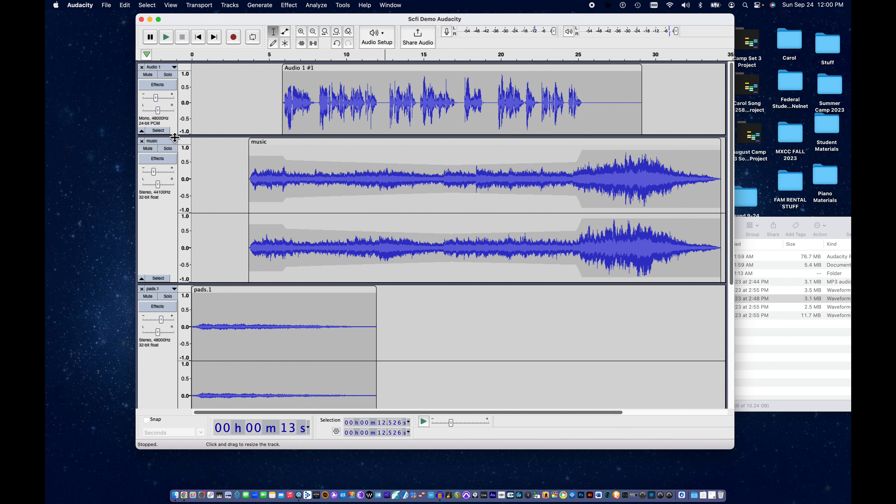
{"action": "left_click_drag", "start_coordinate": [174, 136], "coordinate": [175, 103]}
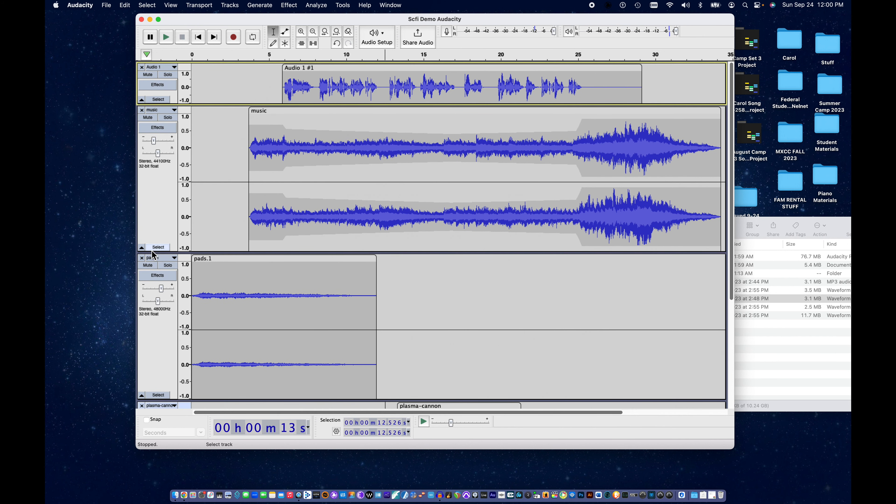
{"action": "left_click", "coordinate": [141, 247]}
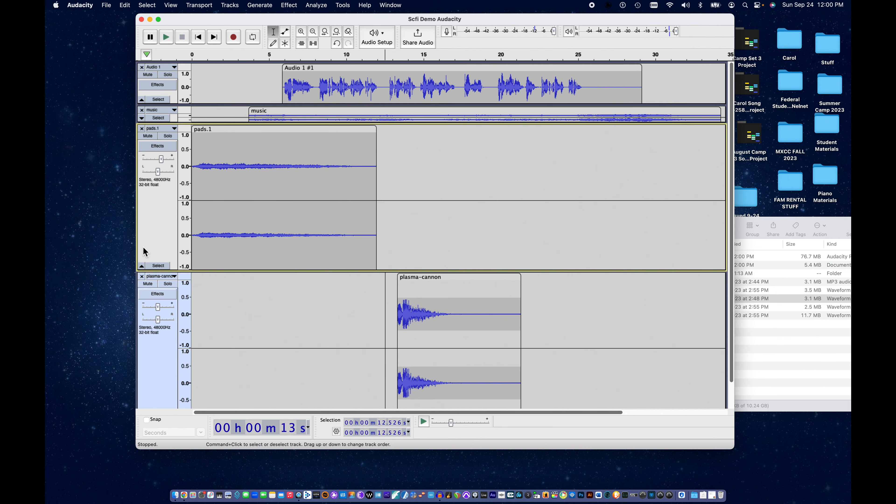
{"action": "left_click", "coordinate": [142, 266]}
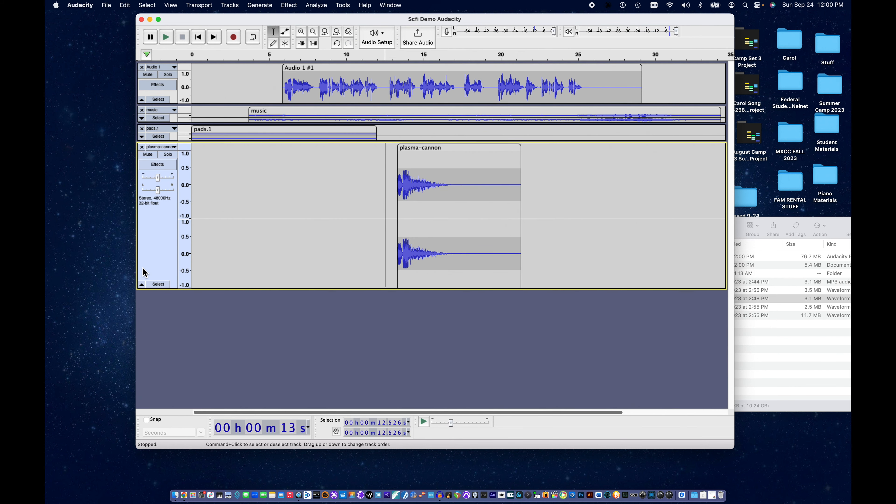
Collapse the plasma-cannon and Audio 1 tracks, trying expand and collapse on Audio 1 and music so all tracks end up collapsed.
{"action": "left_click", "coordinate": [142, 286]}
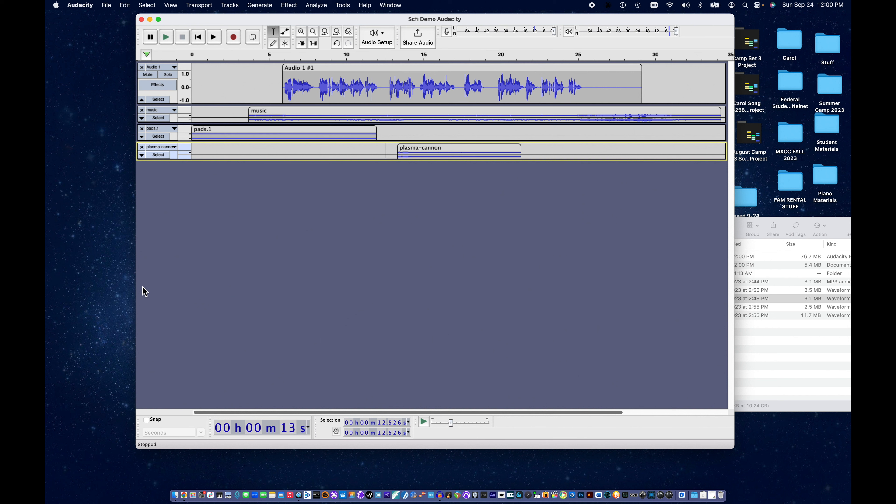
{"action": "left_click", "coordinate": [141, 100]}
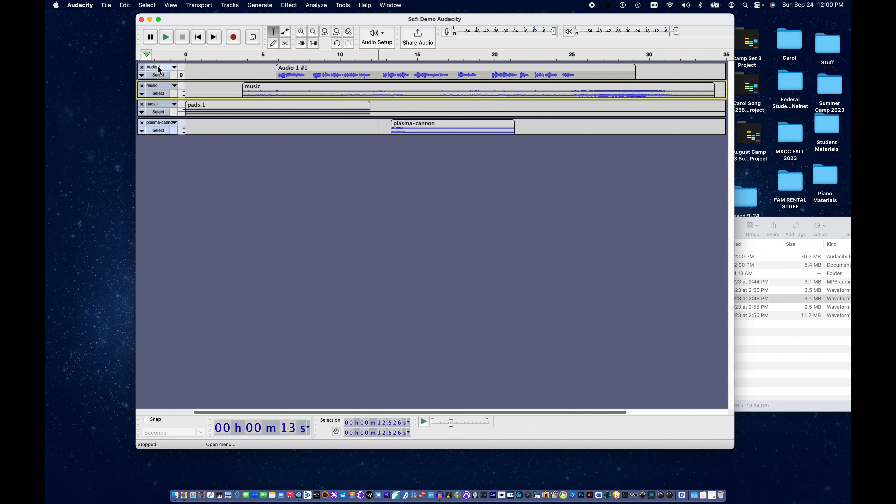
{"action": "left_click", "coordinate": [142, 75]}
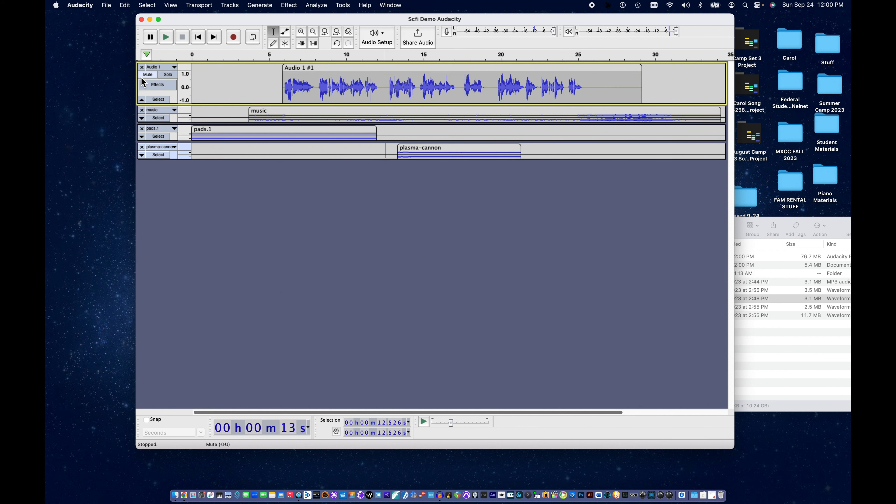
{"action": "left_click", "coordinate": [141, 100]}
{"action": "left_click", "coordinate": [142, 94]}
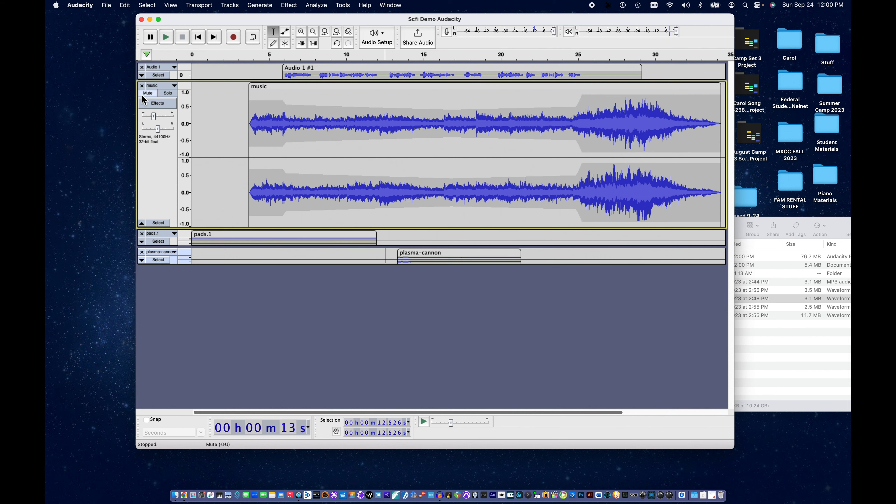
{"action": "left_click", "coordinate": [141, 223]}
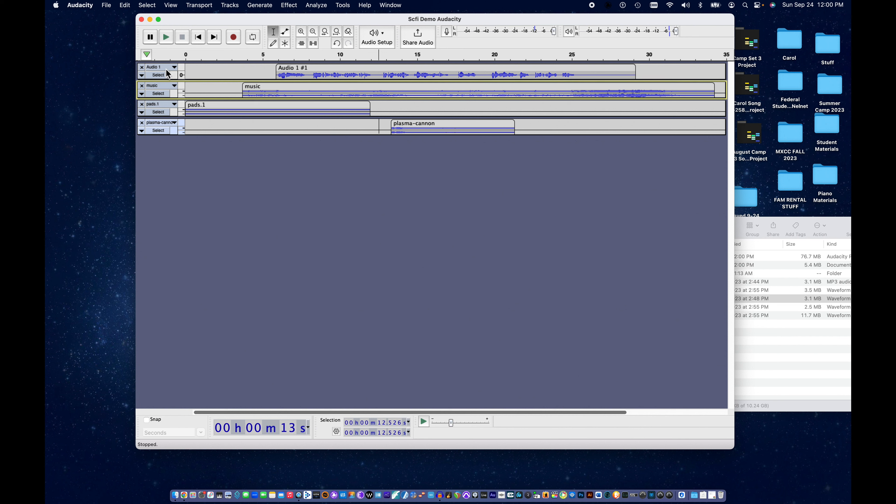
Rename the Audio 1 track as "Voice Over".
{"action": "left_click", "coordinate": [174, 67]}
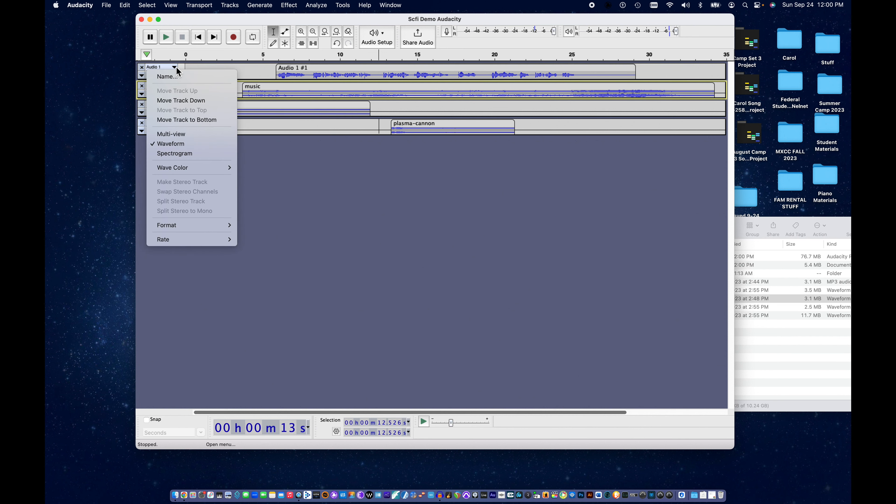
{"action": "left_click", "coordinate": [157, 276]}
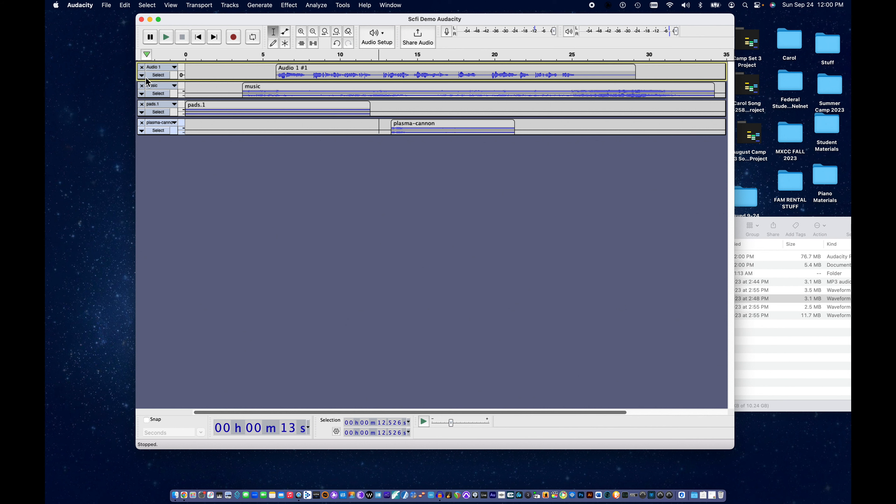
{"action": "left_click", "coordinate": [174, 67]}
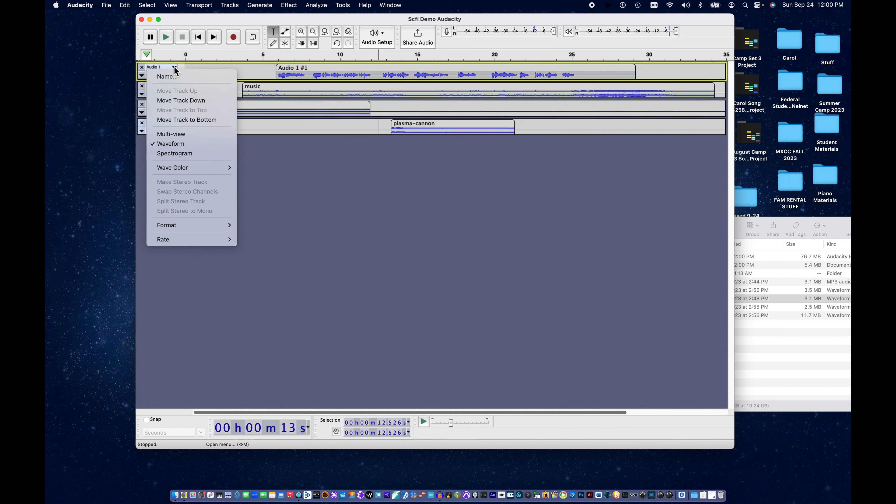
{"action": "left_click", "coordinate": [173, 79]}
{"action": "type", "text": "Voice Over"}
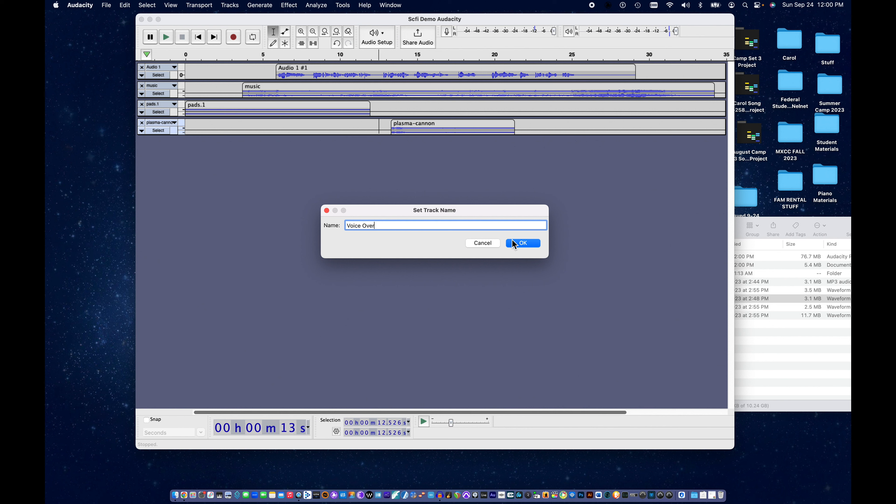
{"action": "left_click", "coordinate": [525, 245]}
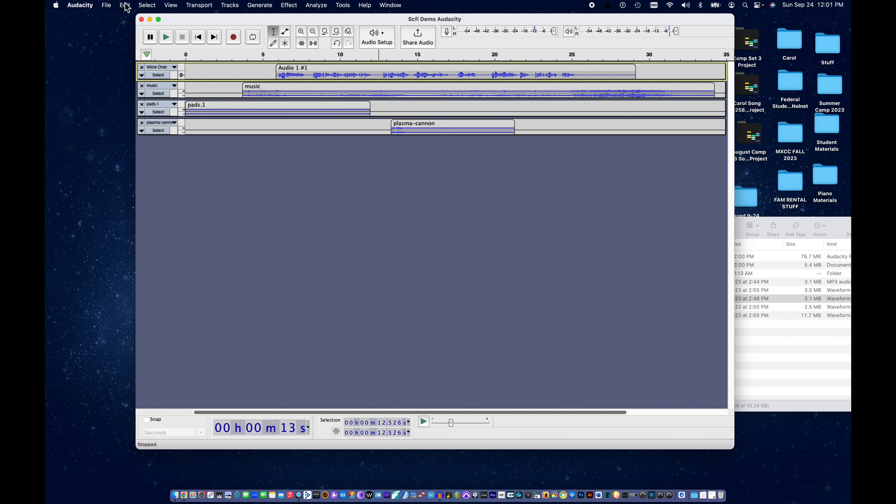
Save the project with its renamed and collapsed tracks.
{"action": "left_click", "coordinate": [107, 5]}
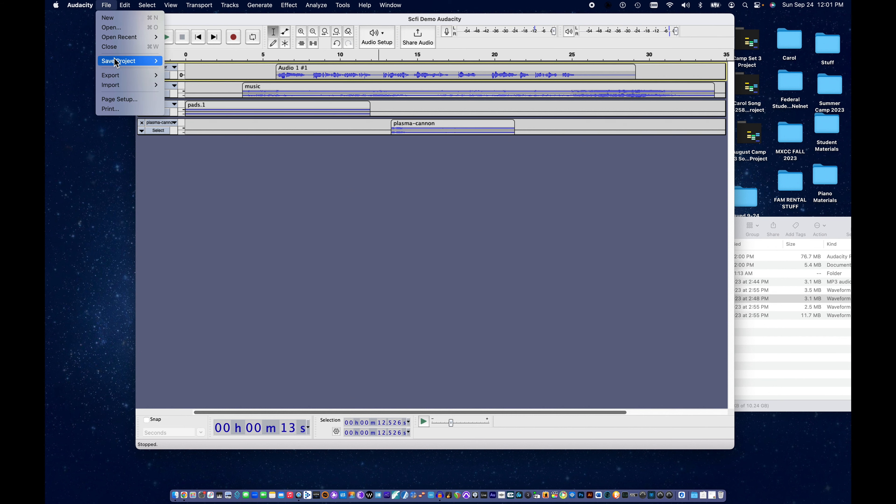
{"action": "mouse_move", "coordinate": [115, 61]}
{"action": "left_click", "coordinate": [194, 63]}
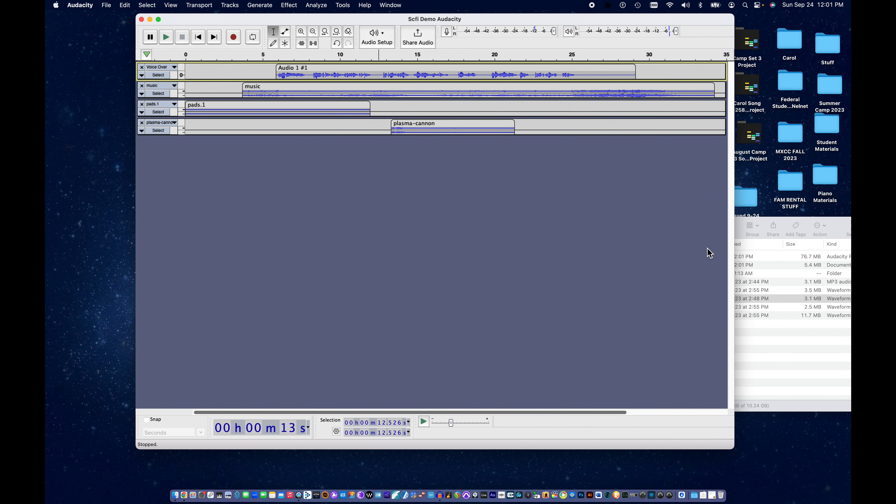
{"action": "left_click", "coordinate": [741, 236]}
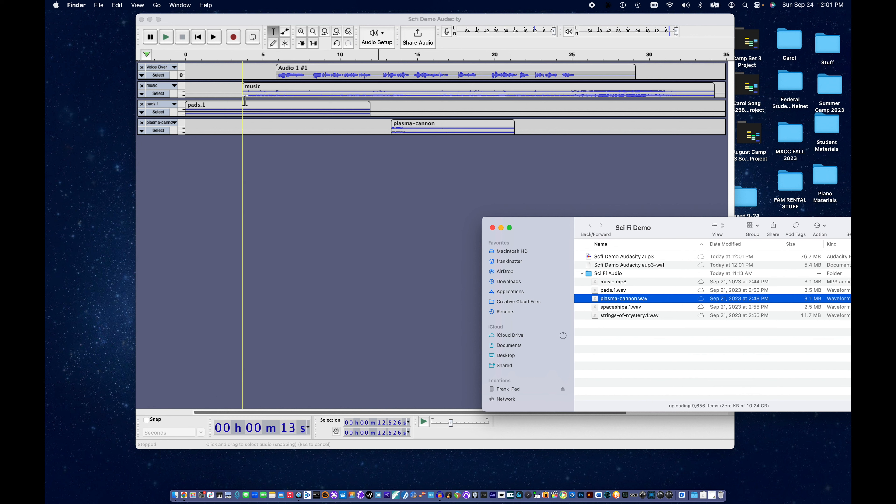
{"action": "left_click", "coordinate": [102, 7]}
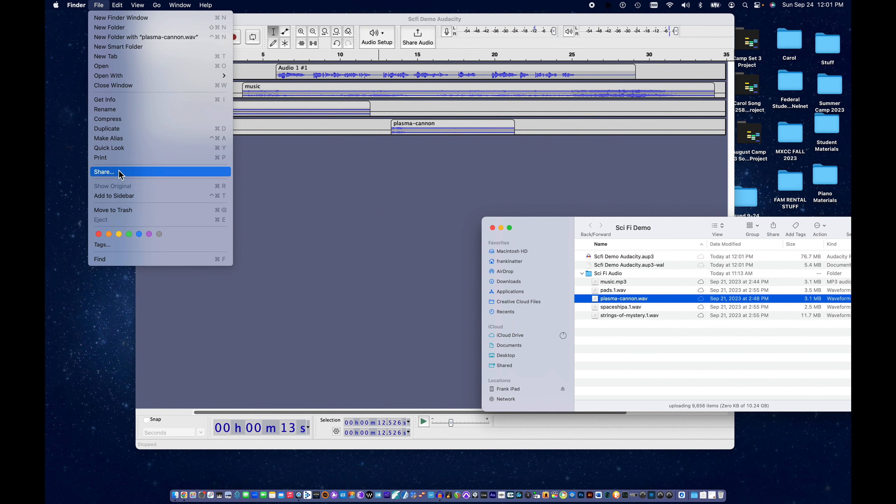
{"action": "left_click", "coordinate": [293, 28]}
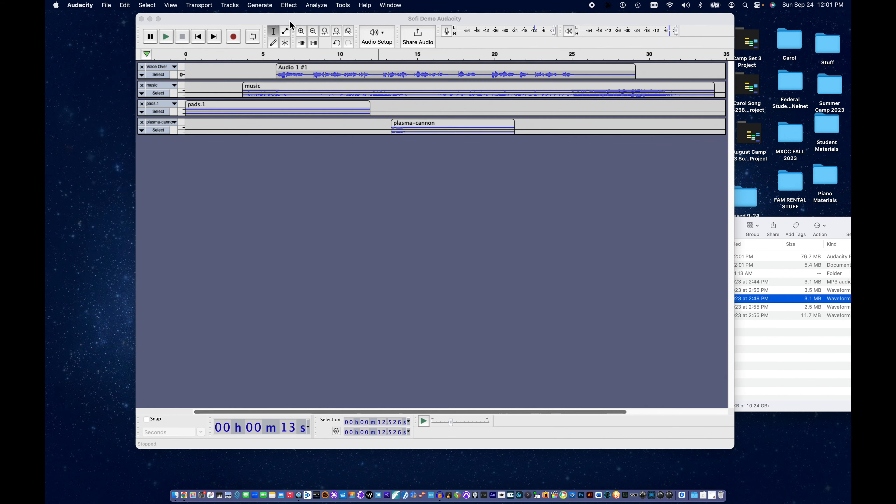
Start an MP3 export of the mix, keeping the Insane, 320 kbps preset and turning off forced mono export.
{"action": "left_click", "coordinate": [106, 5]}
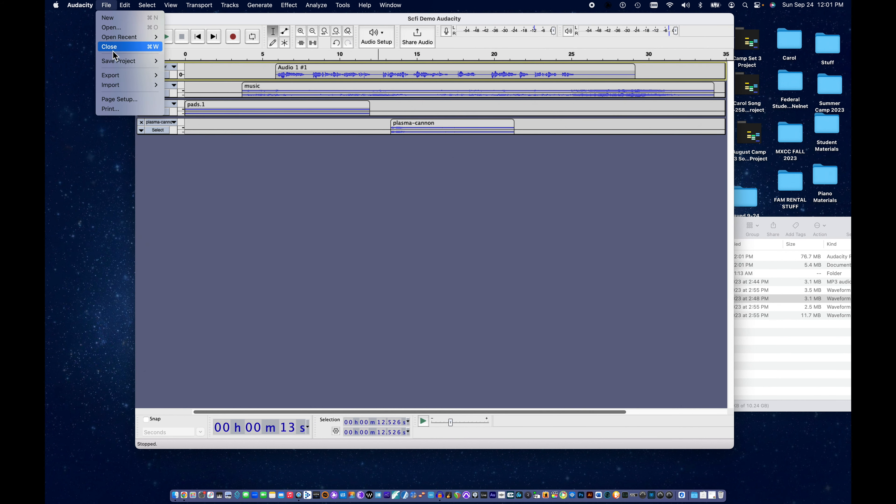
{"action": "mouse_move", "coordinate": [117, 77]}
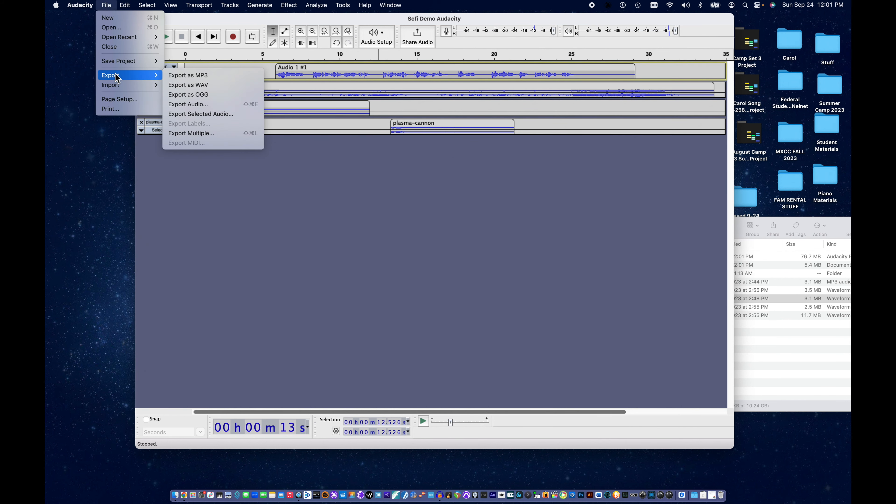
{"action": "left_click", "coordinate": [203, 75]}
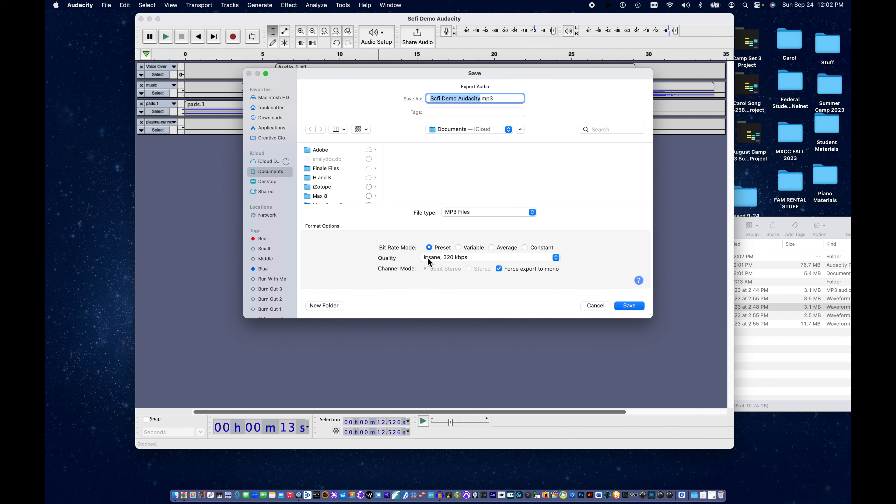
{"action": "left_click", "coordinate": [459, 262]}
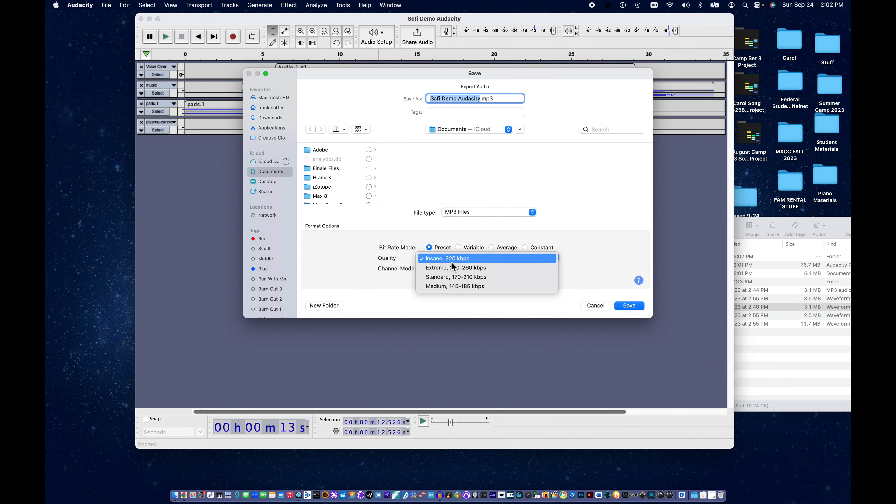
{"action": "left_click", "coordinate": [386, 284]}
{"action": "left_click", "coordinate": [500, 269]}
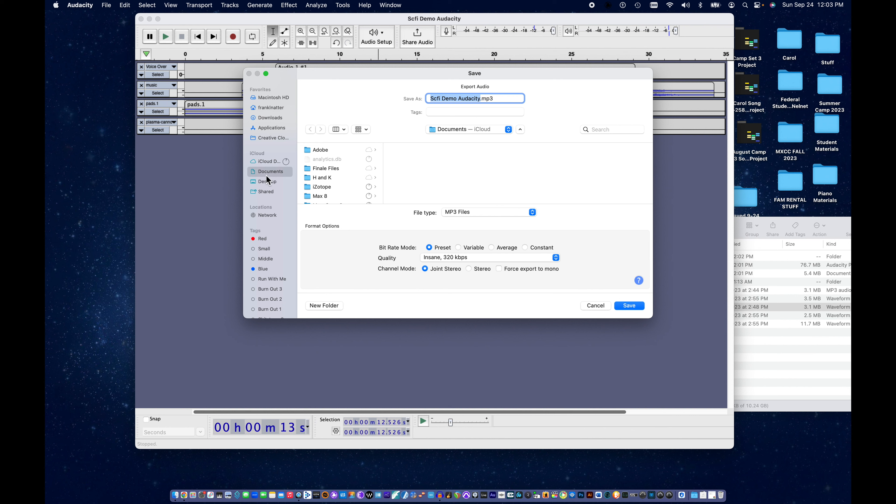
Export the mix as Scfi Demo Audacity.mp3 into the Bounces folder of Sci Fi Demo on the Desktop, accepting the stereo mixdown.
{"action": "left_click", "coordinate": [265, 184]}
{"action": "scroll", "coordinate": [340, 191], "scroll_direction": "down", "scroll_amount": 5}
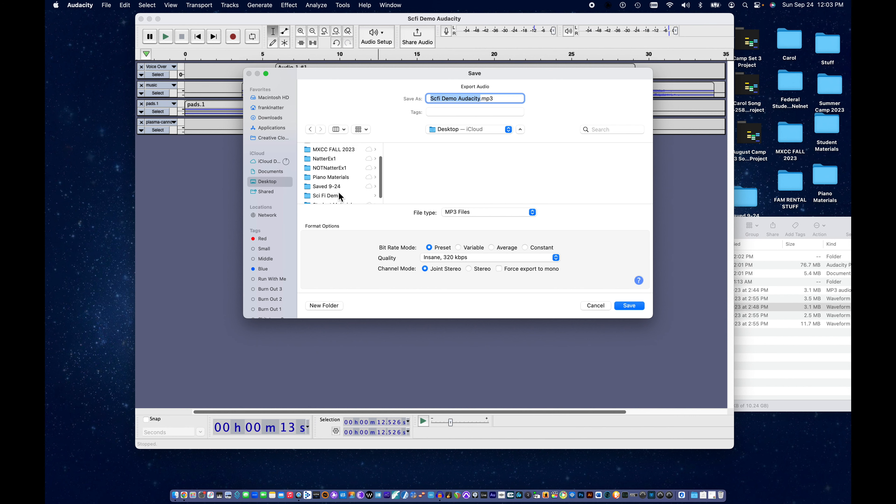
{"action": "scroll", "coordinate": [339, 196], "scroll_direction": "down", "scroll_amount": 2}
{"action": "left_click", "coordinate": [337, 169]}
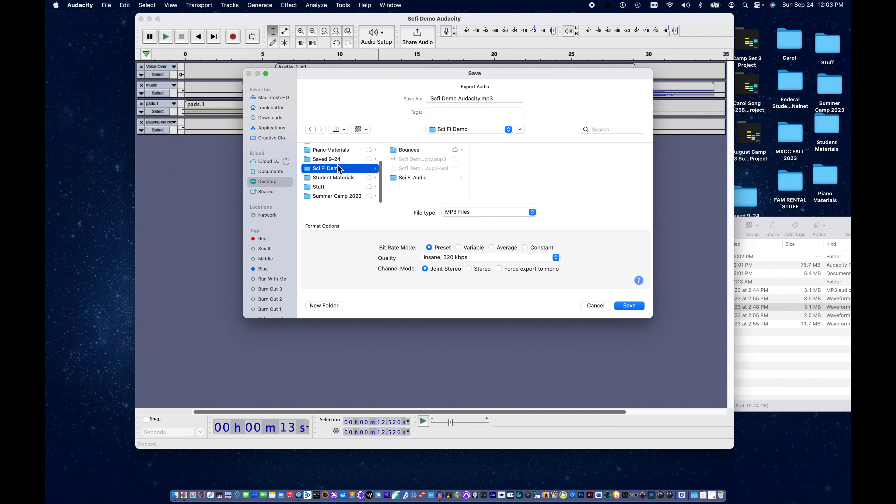
{"action": "left_click", "coordinate": [400, 151]}
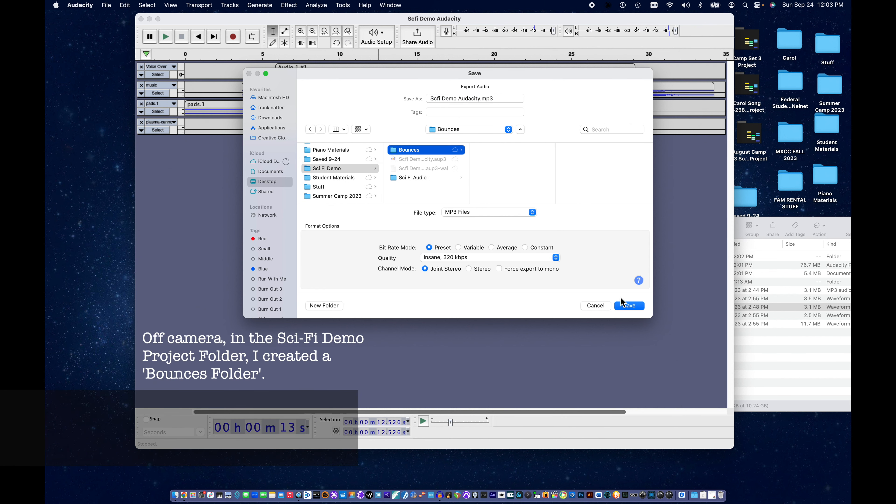
{"action": "left_click", "coordinate": [632, 306]}
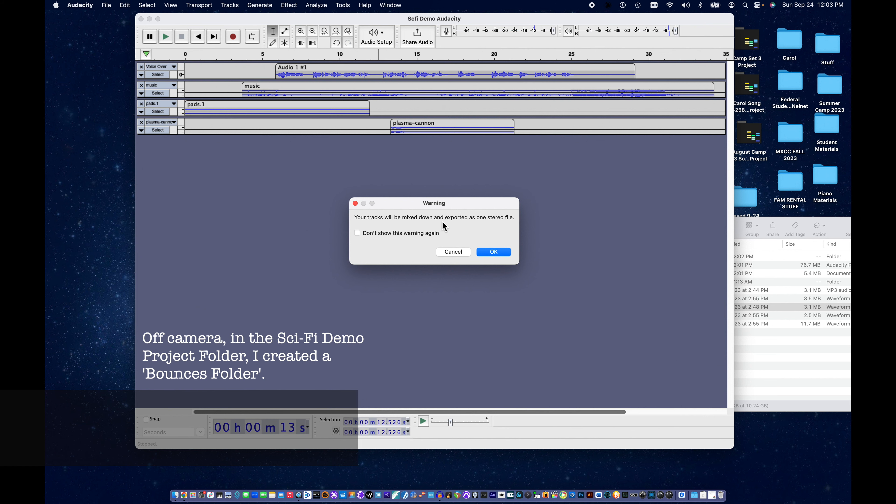
{"action": "left_click", "coordinate": [494, 252]}
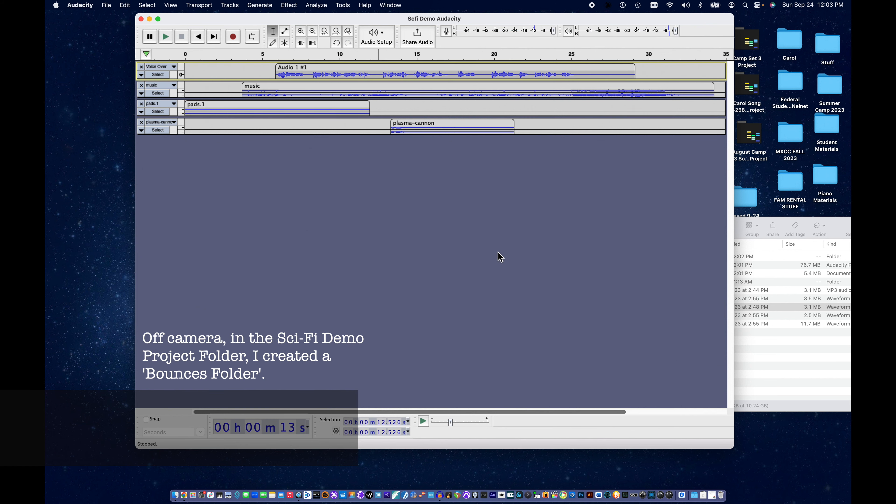
Switch to Finder, check the Bounces folder for the exported MP3, and return to Audacity.
{"action": "left_click", "coordinate": [754, 344]}
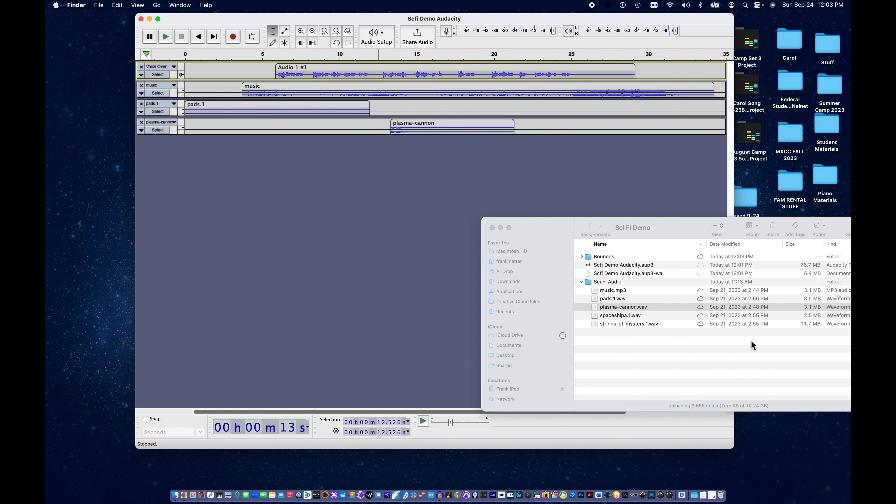
{"action": "left_click", "coordinate": [582, 257]}
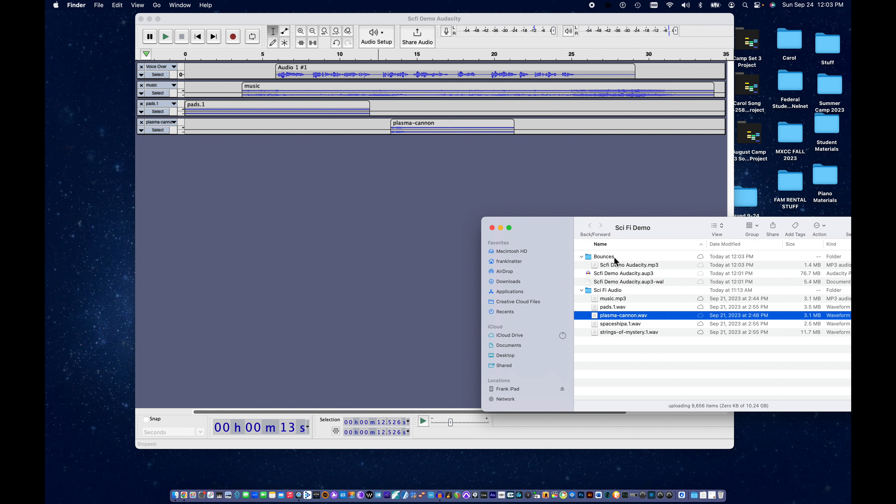
{"action": "left_click", "coordinate": [489, 210]}
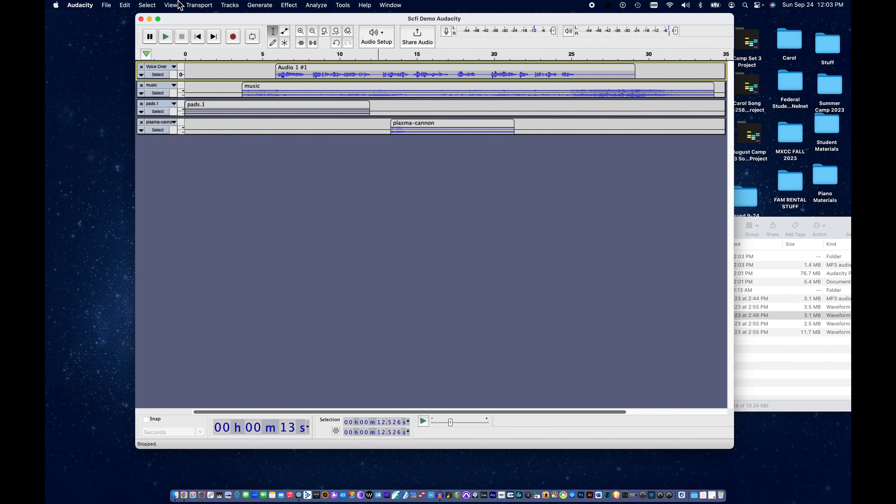
Save the project again and quit Audacity.
{"action": "left_click", "coordinate": [107, 5]}
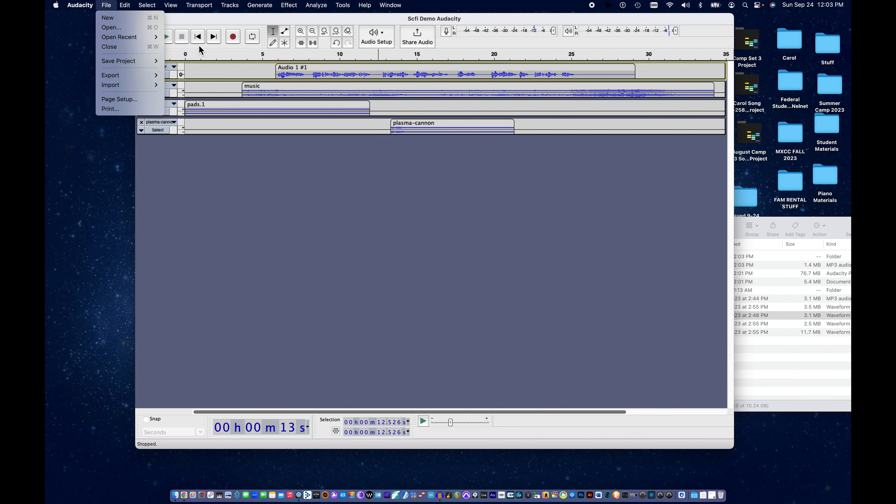
{"action": "left_click", "coordinate": [178, 61]}
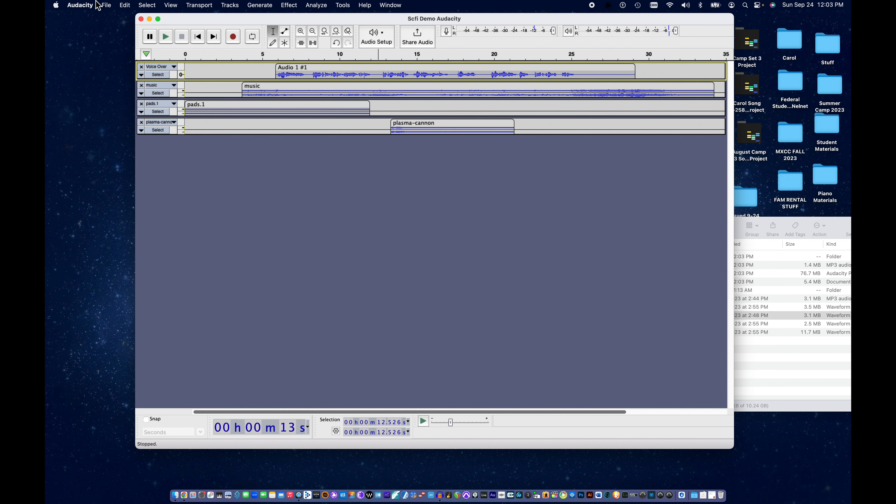
{"action": "left_click", "coordinate": [85, 5]}
{"action": "left_click", "coordinate": [85, 94]}
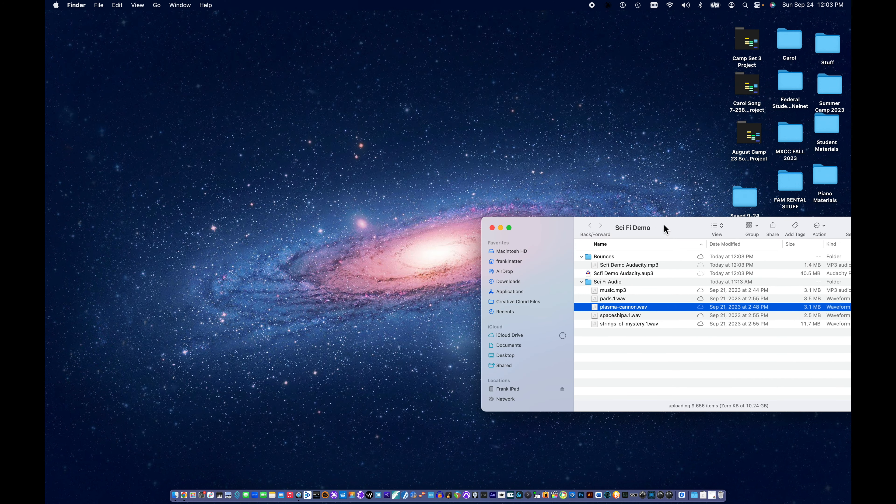
Bring the Sci Fi Demo Finder window fully into view and open Scfi Demo Audacity.mp3 in Music to listen to it.
{"action": "left_click_drag", "start_coordinate": [664, 228], "coordinate": [470, 129]}
{"action": "left_click", "coordinate": [413, 171]}
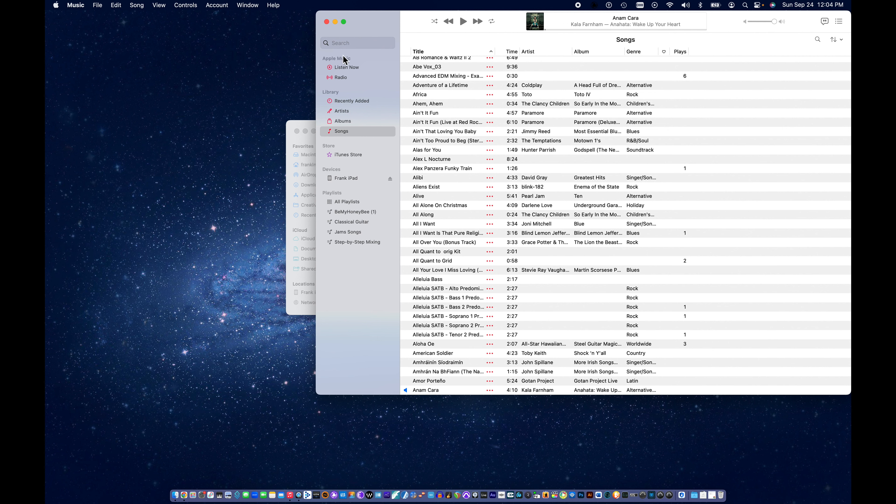
{"action": "left_click_drag", "start_coordinate": [384, 22], "coordinate": [398, 22]}
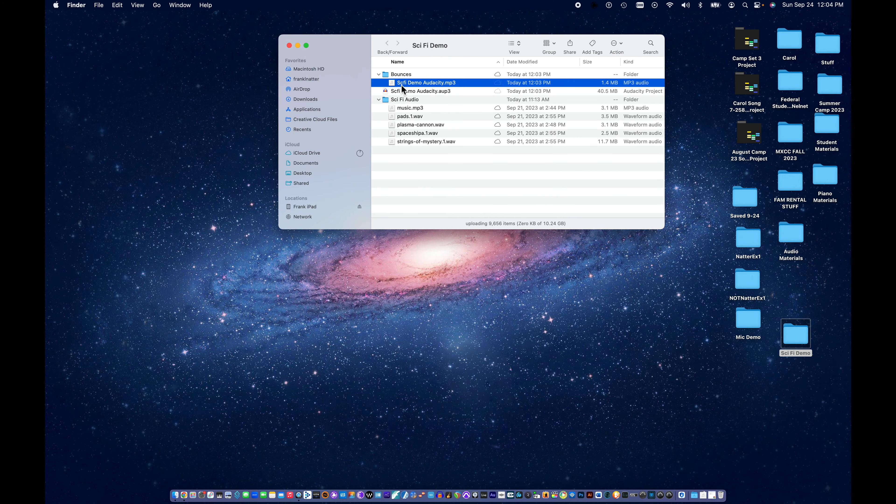
Reopen the Scfi Demo Audacity.aup3 project from Finder in Audacity and dismiss the welcome window.
{"action": "left_click", "coordinate": [402, 92]}
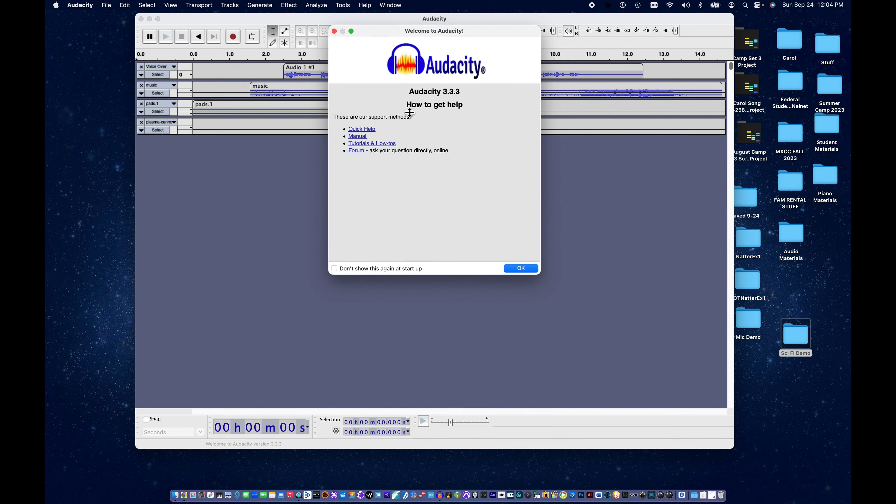
{"action": "left_click", "coordinate": [522, 270]}
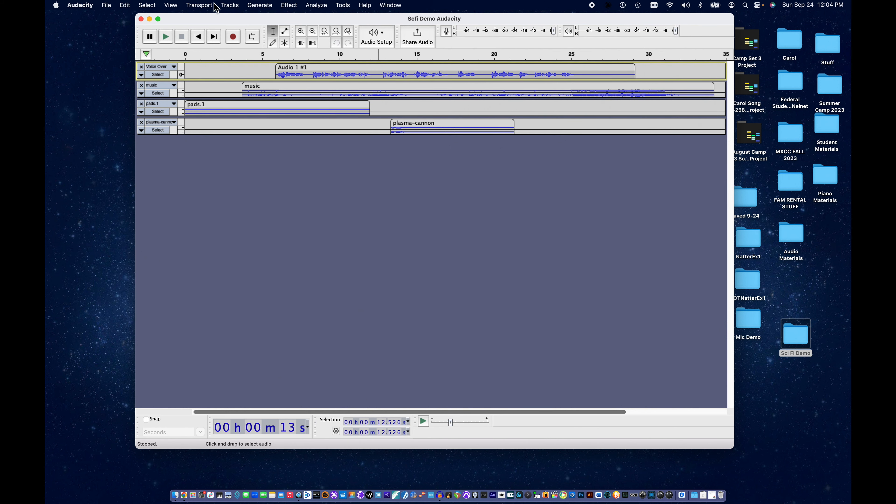
Play the reopened project briefly from the start to check it, and quit Audacity.
{"action": "left_click", "coordinate": [197, 37]}
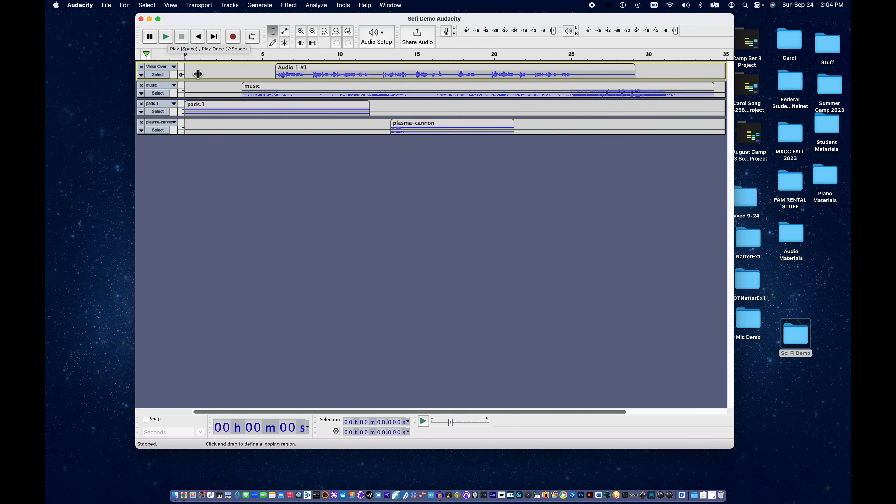
{"action": "left_click", "coordinate": [167, 39]}
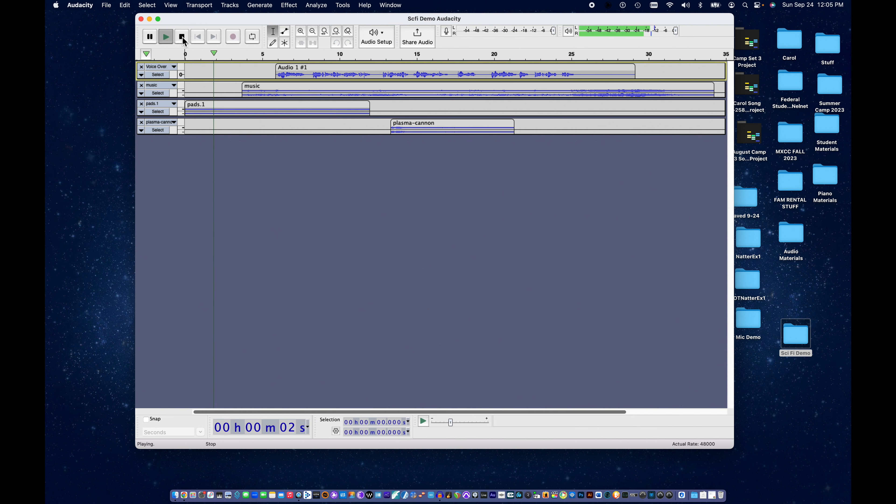
{"action": "left_click", "coordinate": [182, 37]}
{"action": "left_click", "coordinate": [79, 5]}
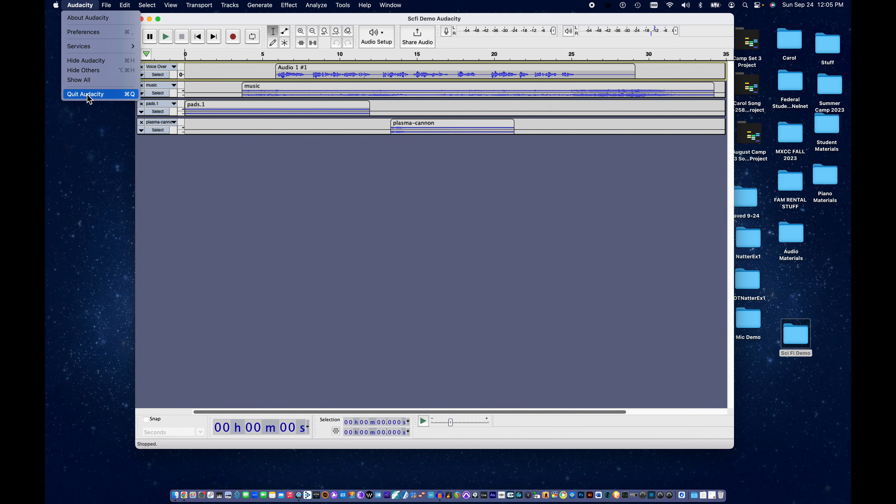